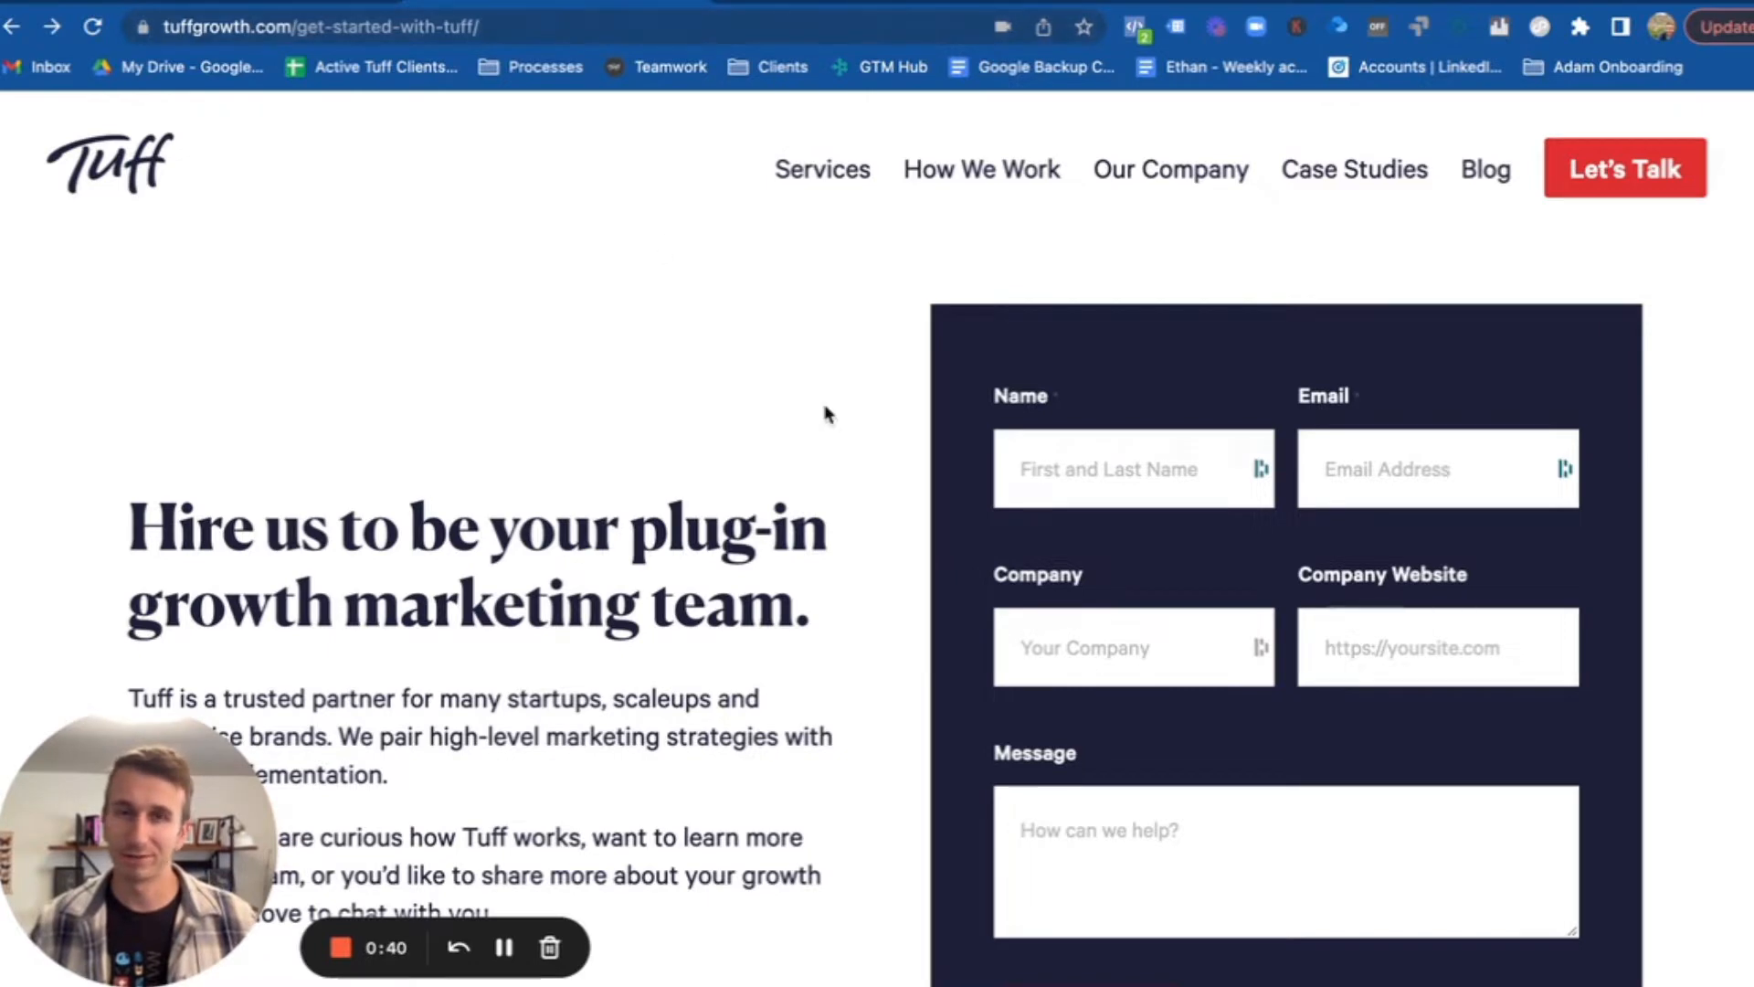
- Review the get-started landing page, examining its headline, intro text, contact form and client logos section
{"action": "scroll", "coordinate": [873, 361], "scroll_direction": "down", "scroll_amount": 3}
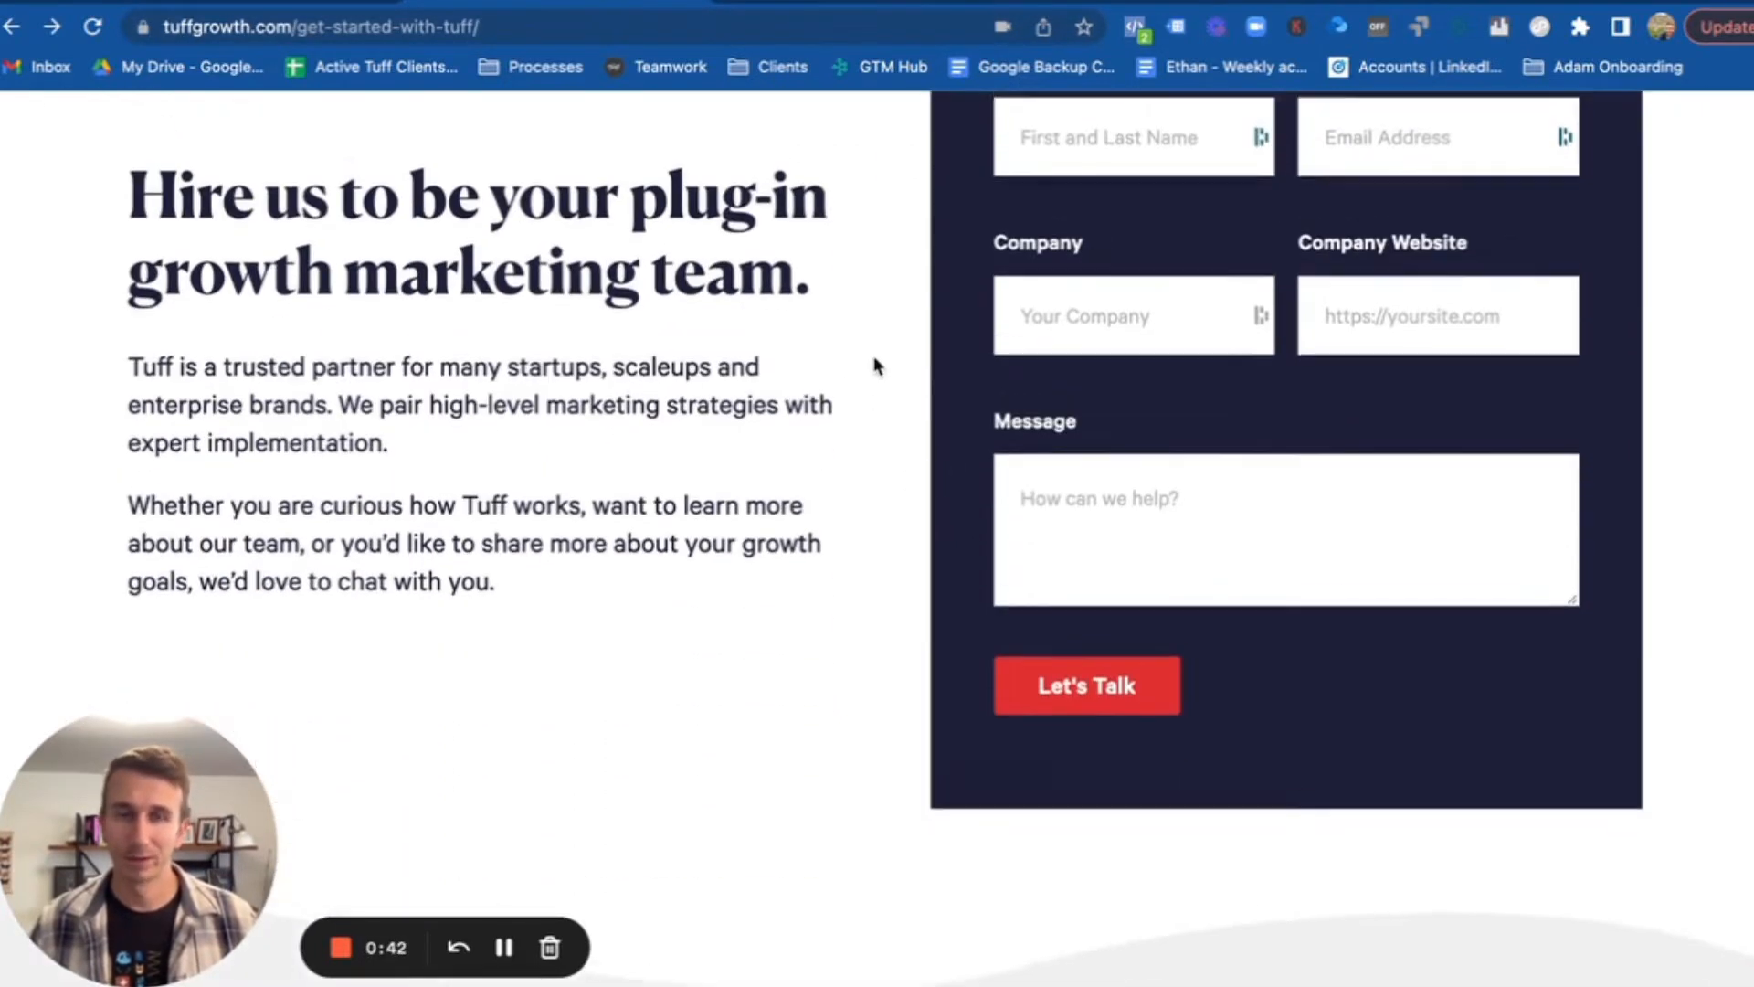
{"action": "scroll", "coordinate": [876, 359], "scroll_direction": "up", "scroll_amount": 5}
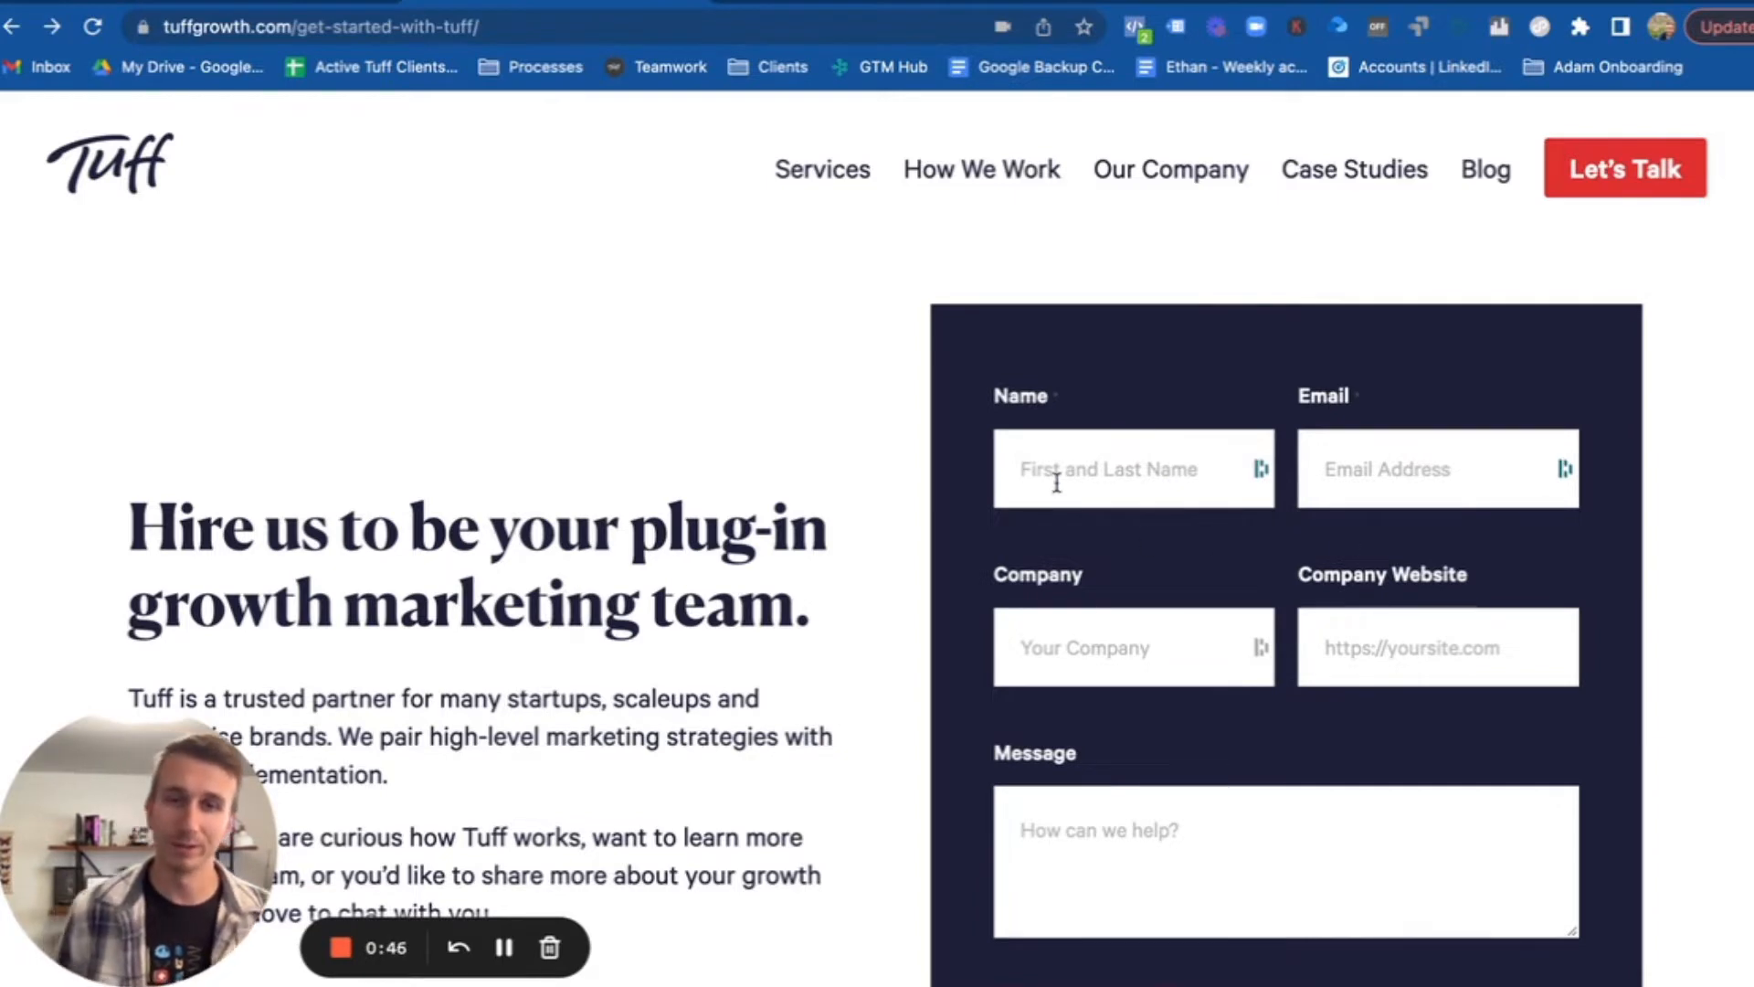
{"action": "scroll", "coordinate": [1097, 548], "scroll_direction": "down", "scroll_amount": 1}
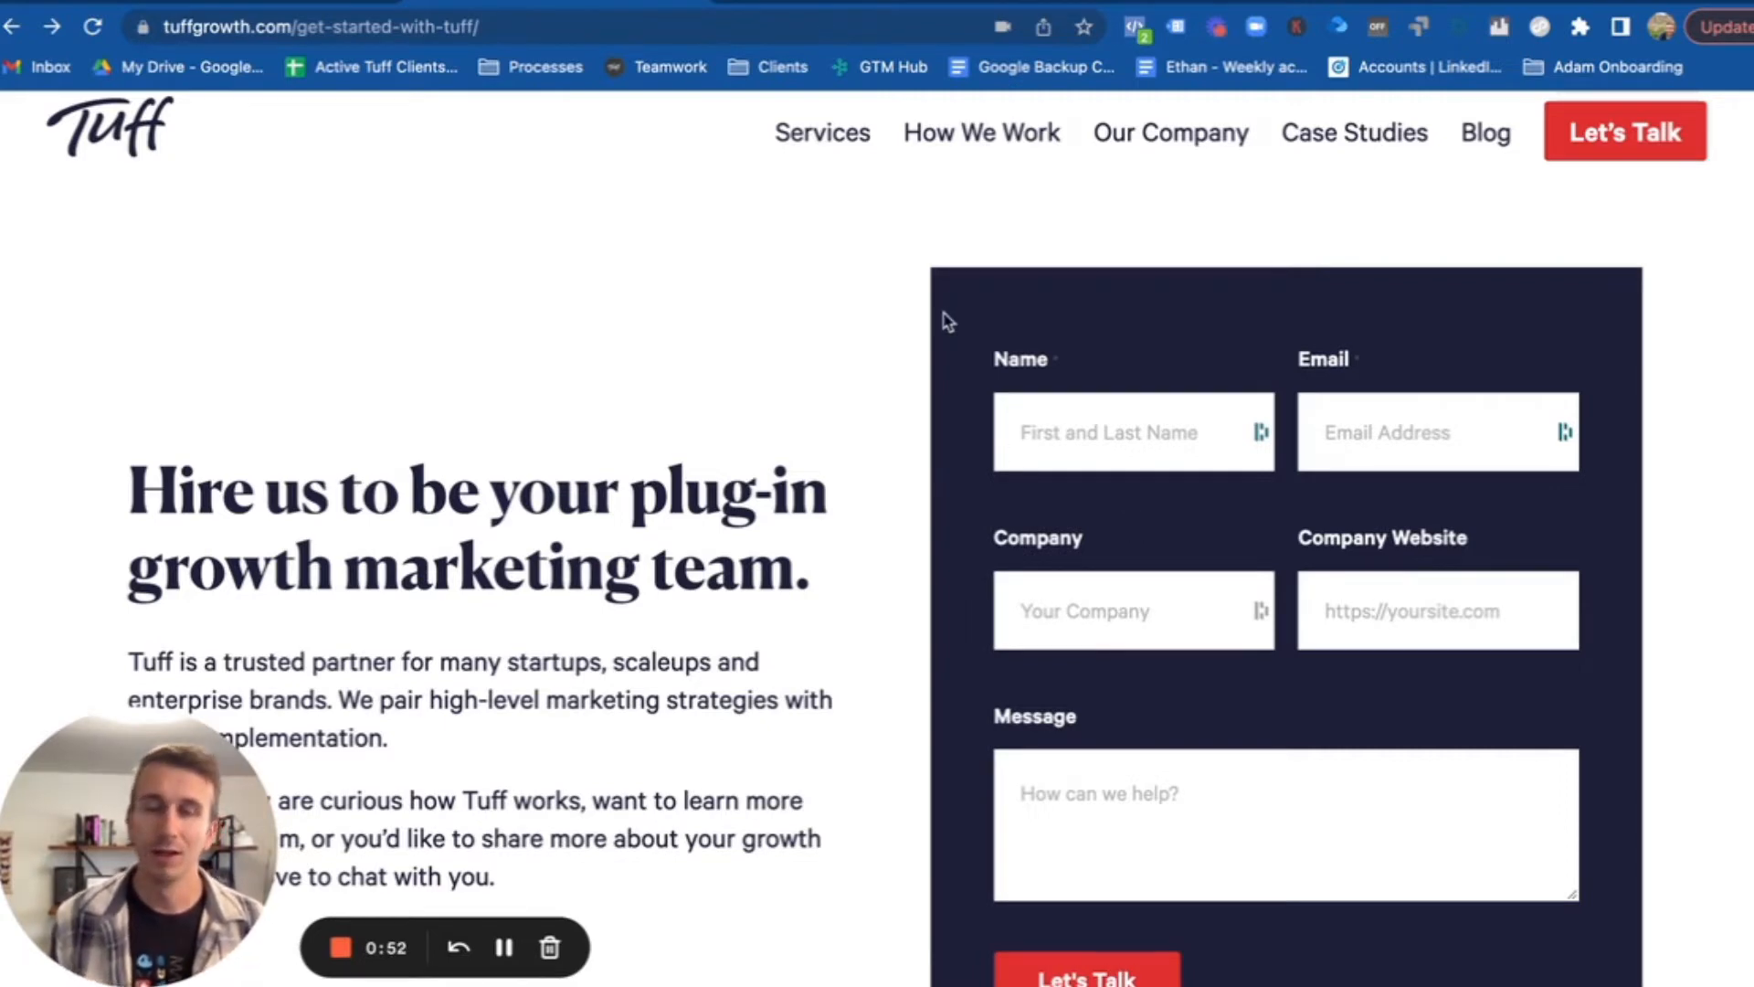
{"action": "scroll", "coordinate": [392, 313], "scroll_direction": "down", "scroll_amount": 5}
{"action": "scroll", "coordinate": [394, 313], "scroll_direction": "up", "scroll_amount": 2}
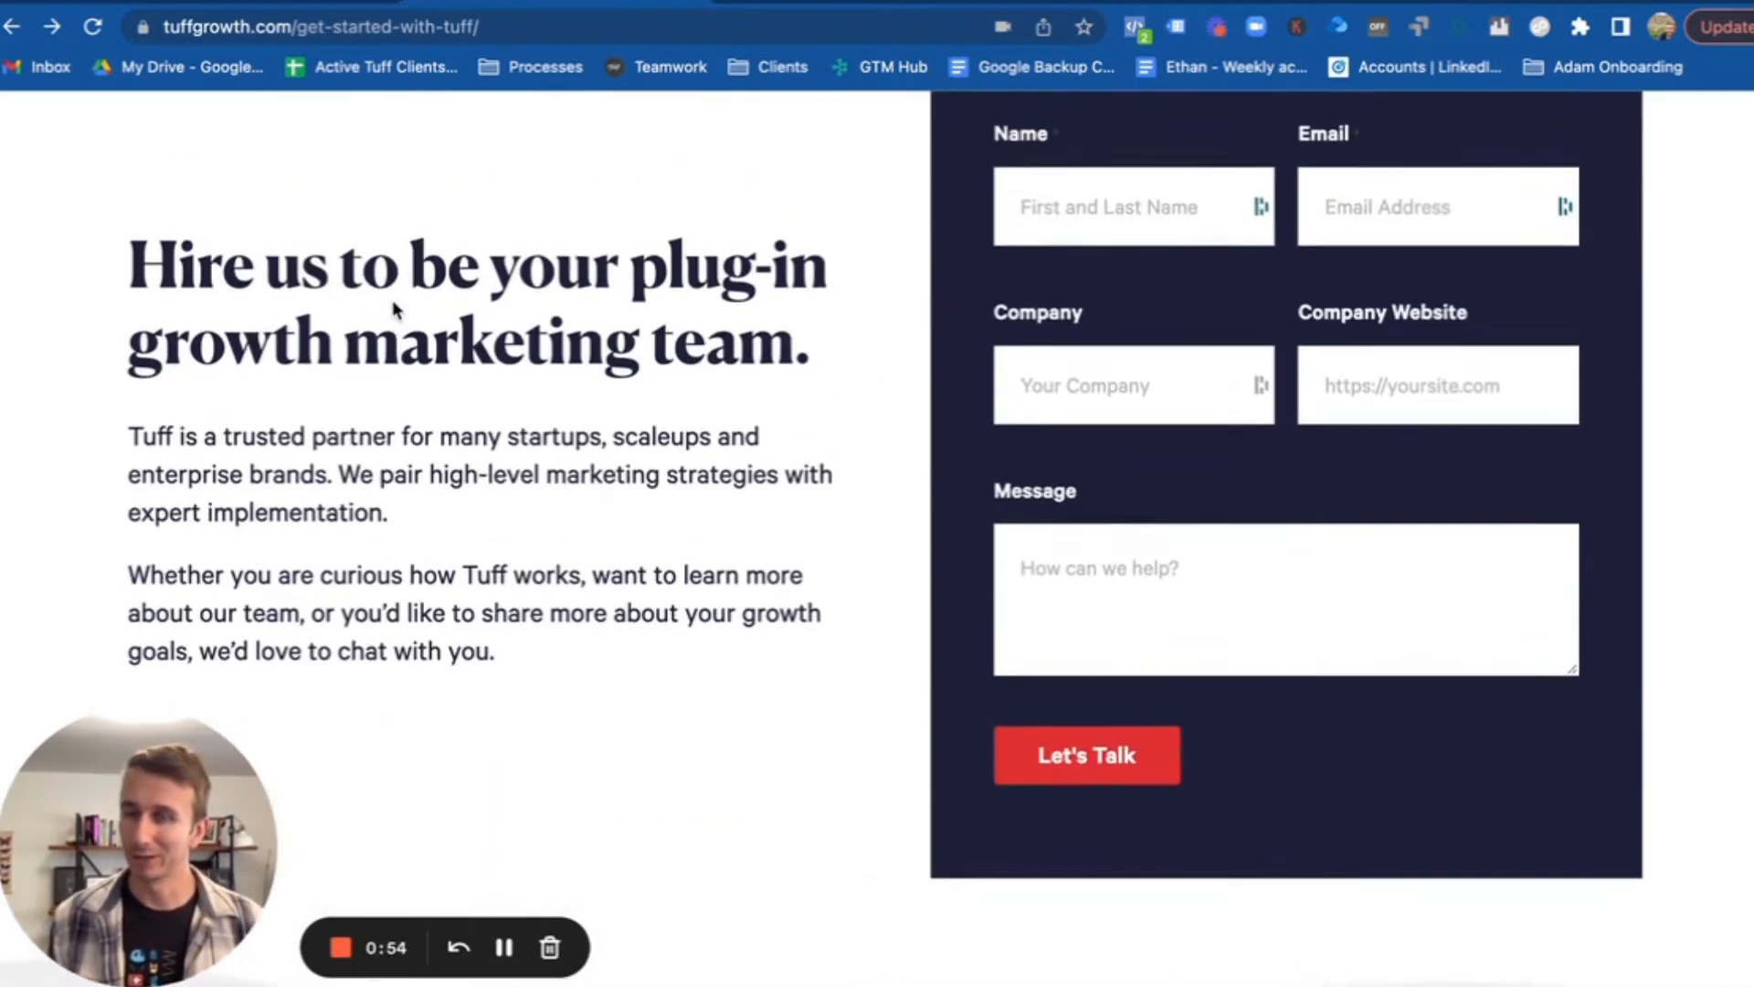
{"action": "left_click_drag", "start_coordinate": [130, 267], "coordinate": [865, 396]}
{"action": "left_click", "coordinate": [110, 453]}
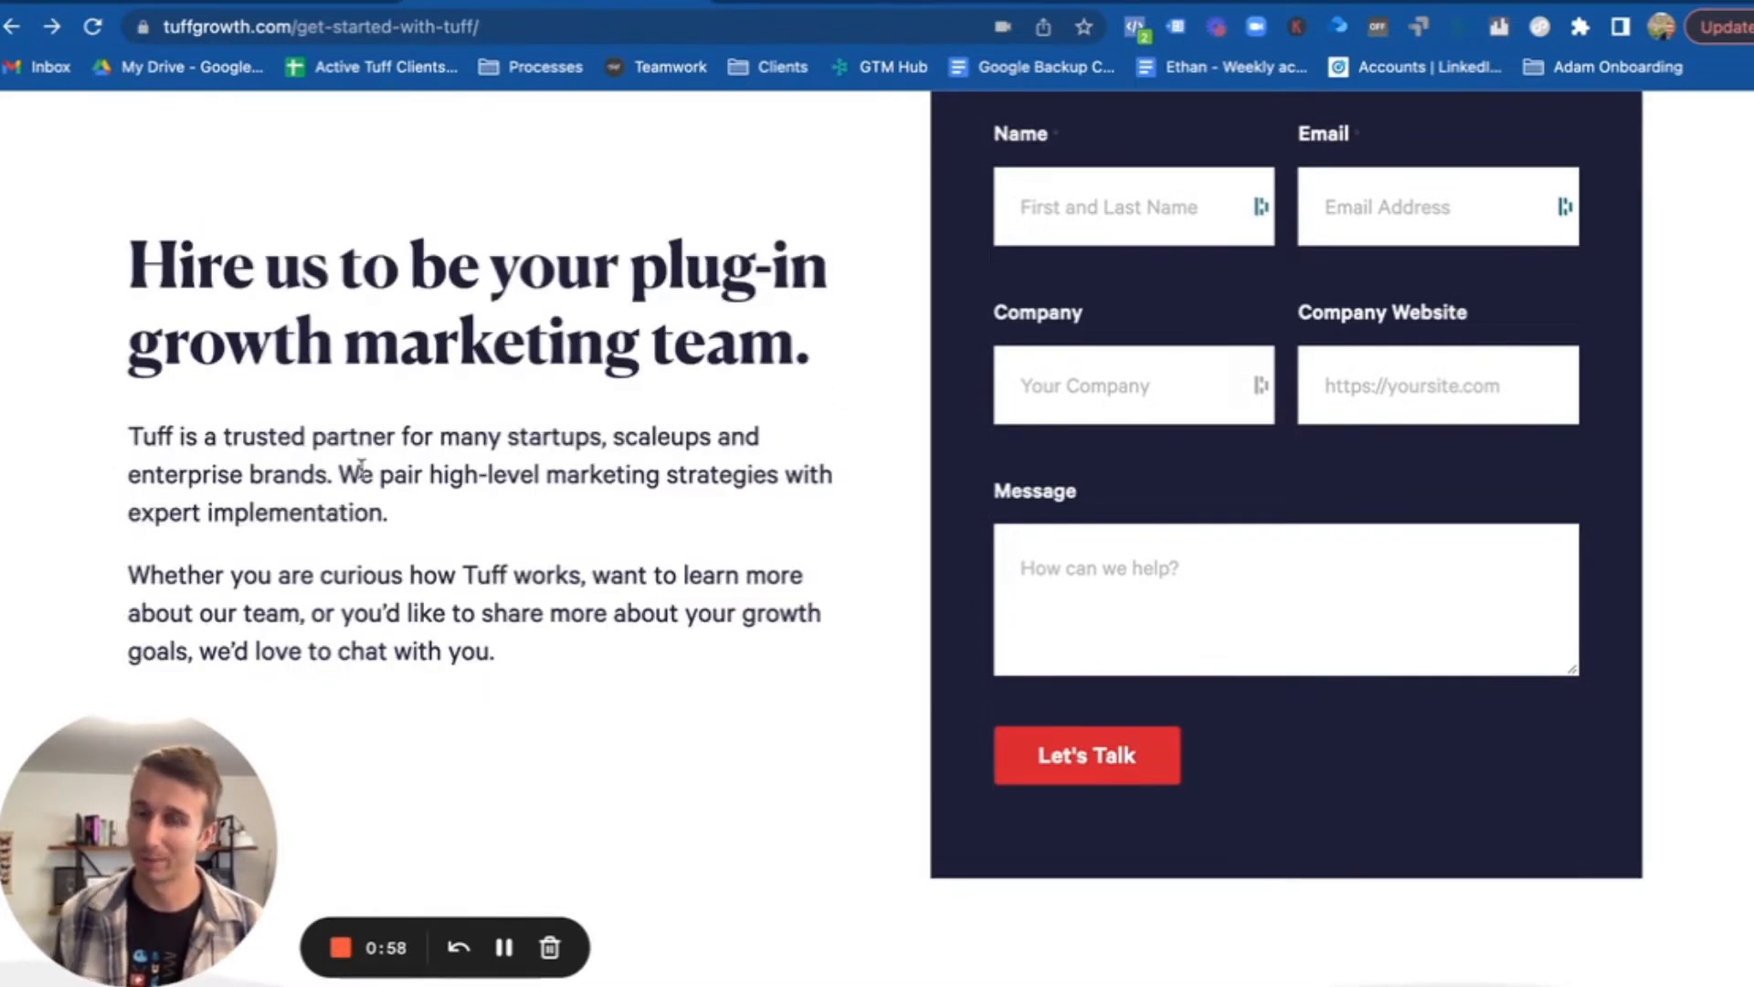
{"action": "scroll", "coordinate": [470, 454], "scroll_direction": "down", "scroll_amount": 10}
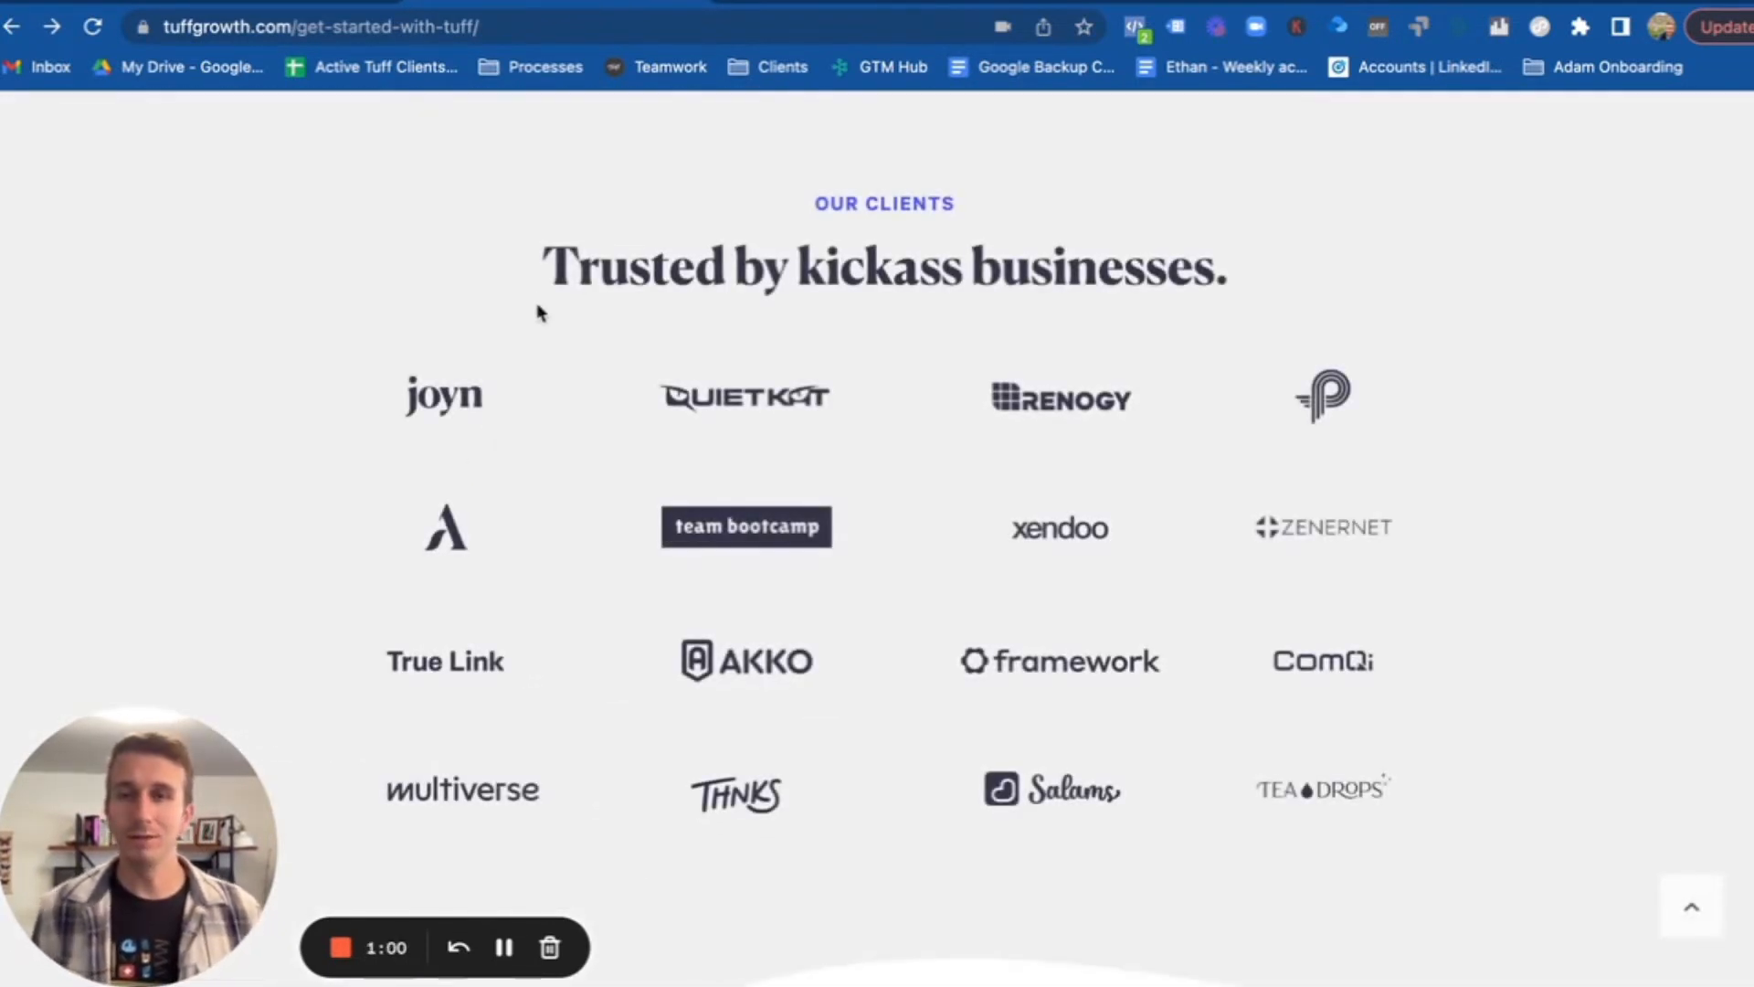
{"action": "left_click_drag", "start_coordinate": [541, 269], "coordinate": [1218, 310]}
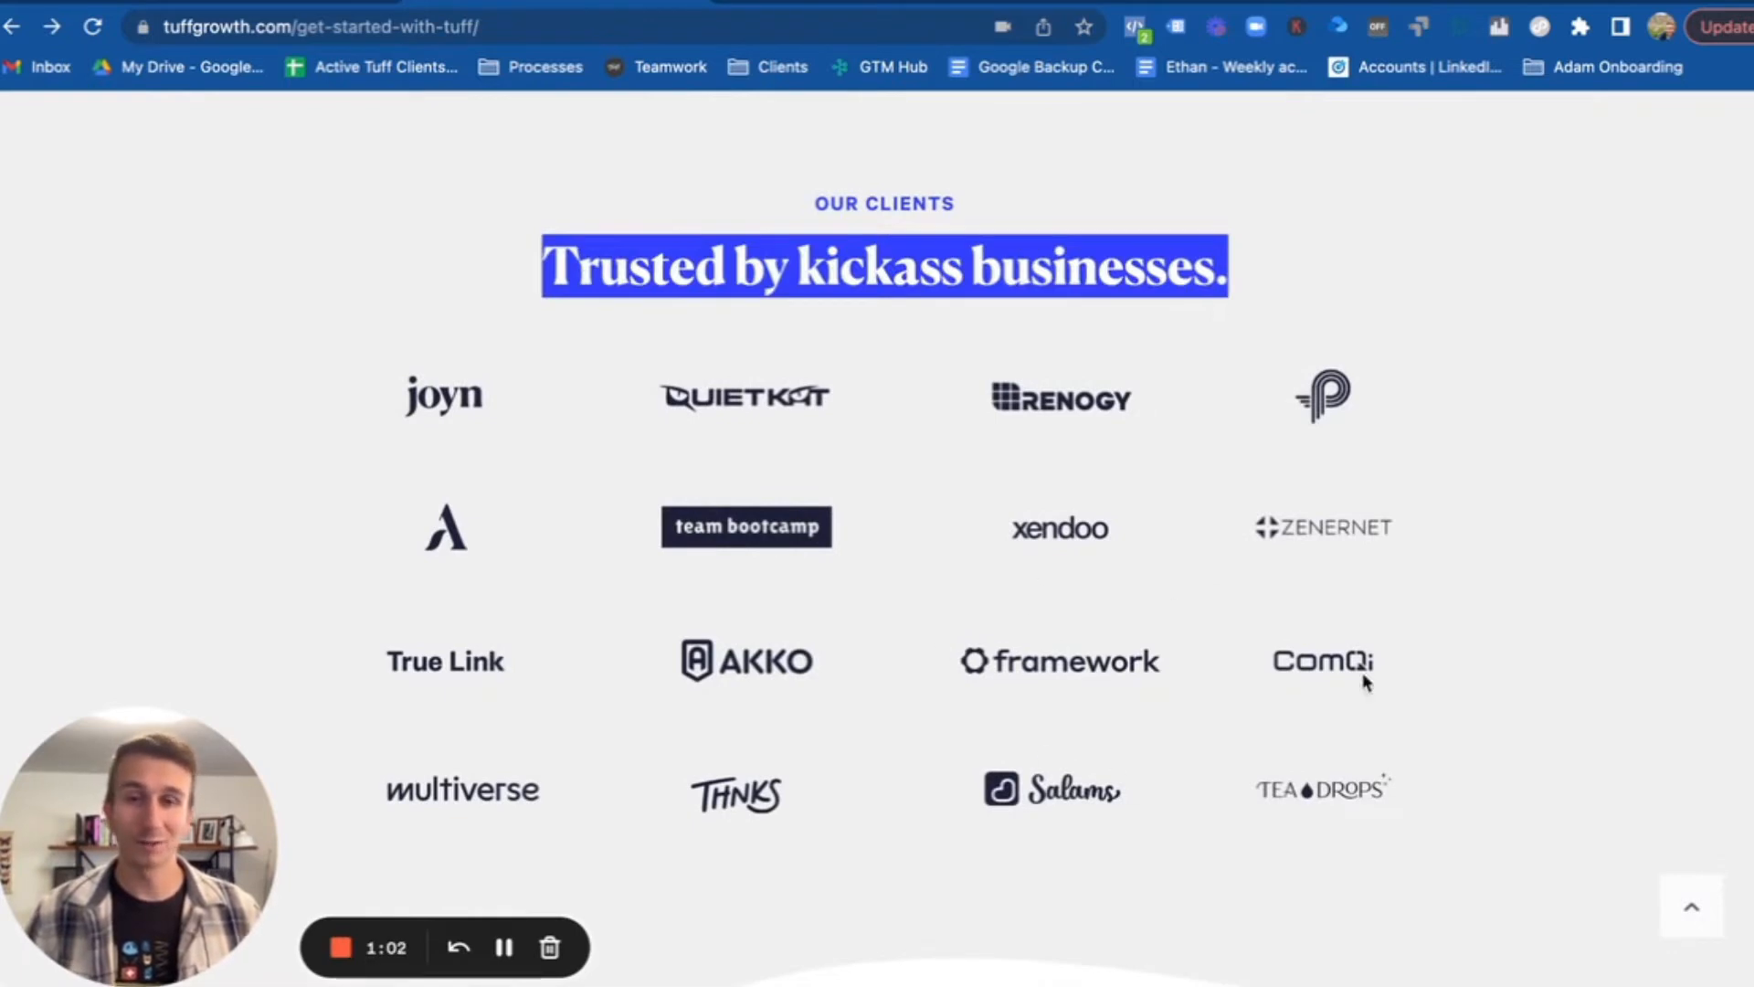
{"action": "scroll", "coordinate": [853, 430], "scroll_direction": "down", "scroll_amount": 3}
{"action": "scroll", "coordinate": [998, 585], "scroll_direction": "up", "scroll_amount": 1}
{"action": "scroll", "coordinate": [998, 585], "scroll_direction": "up", "scroll_amount": 5}
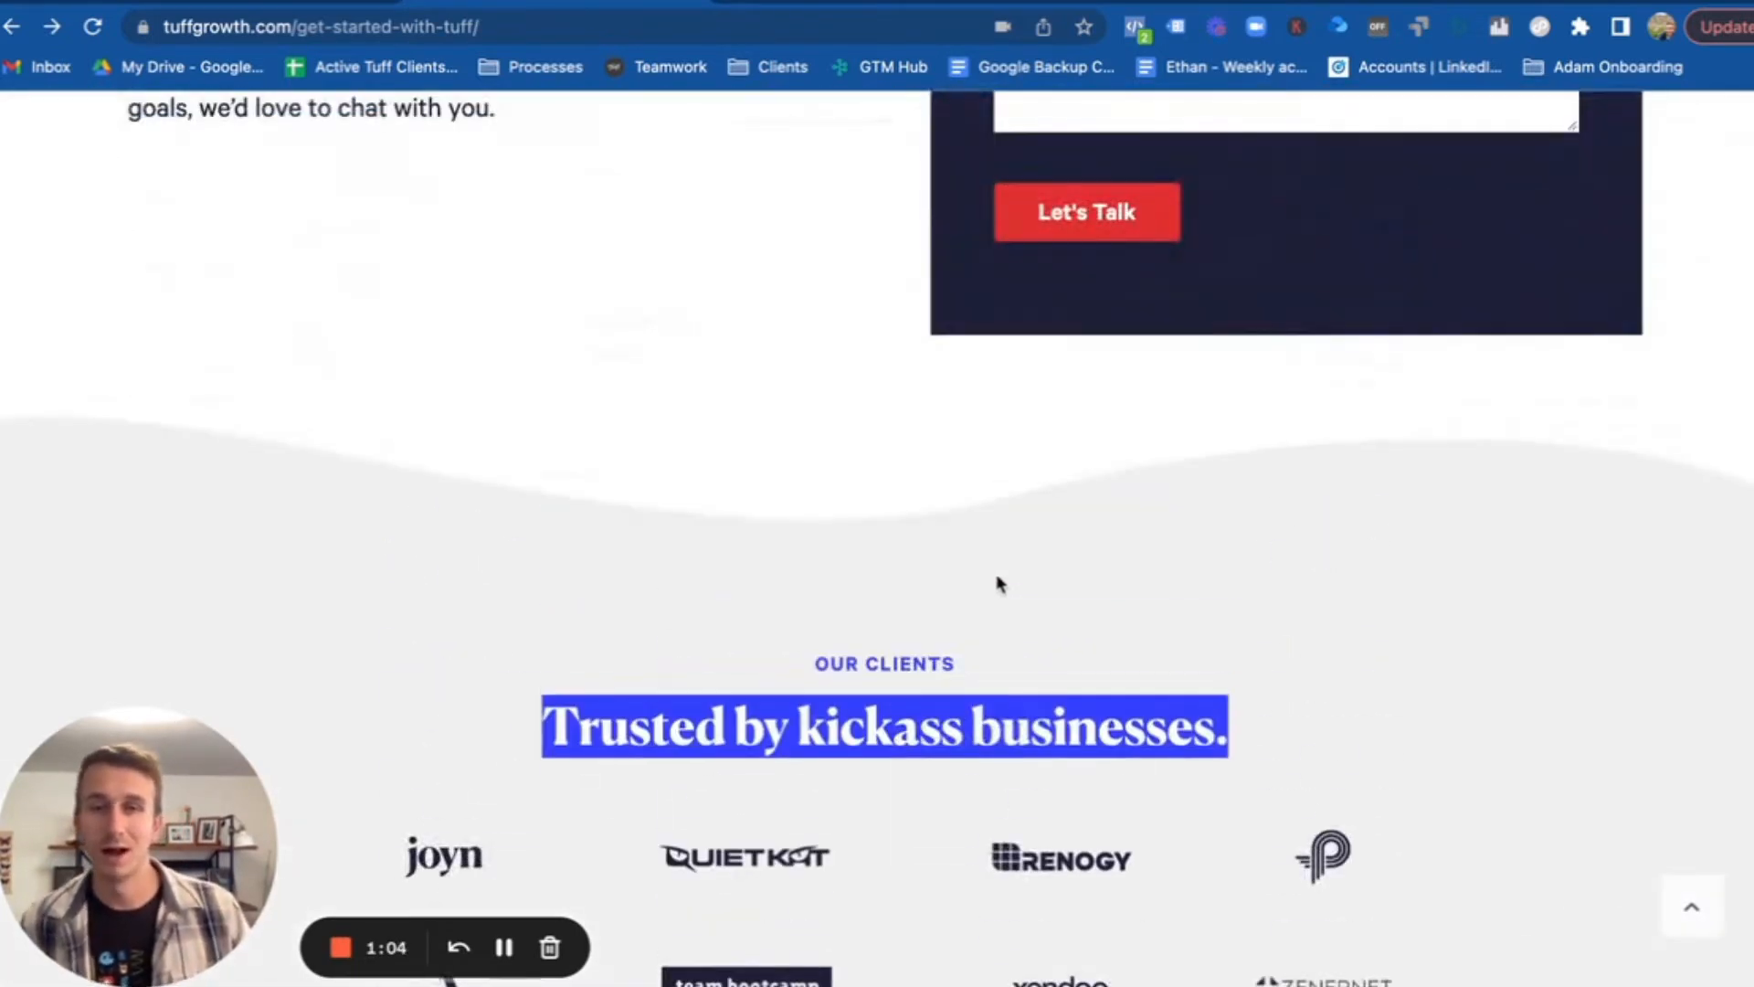
{"action": "left_click", "coordinate": [1002, 594]}
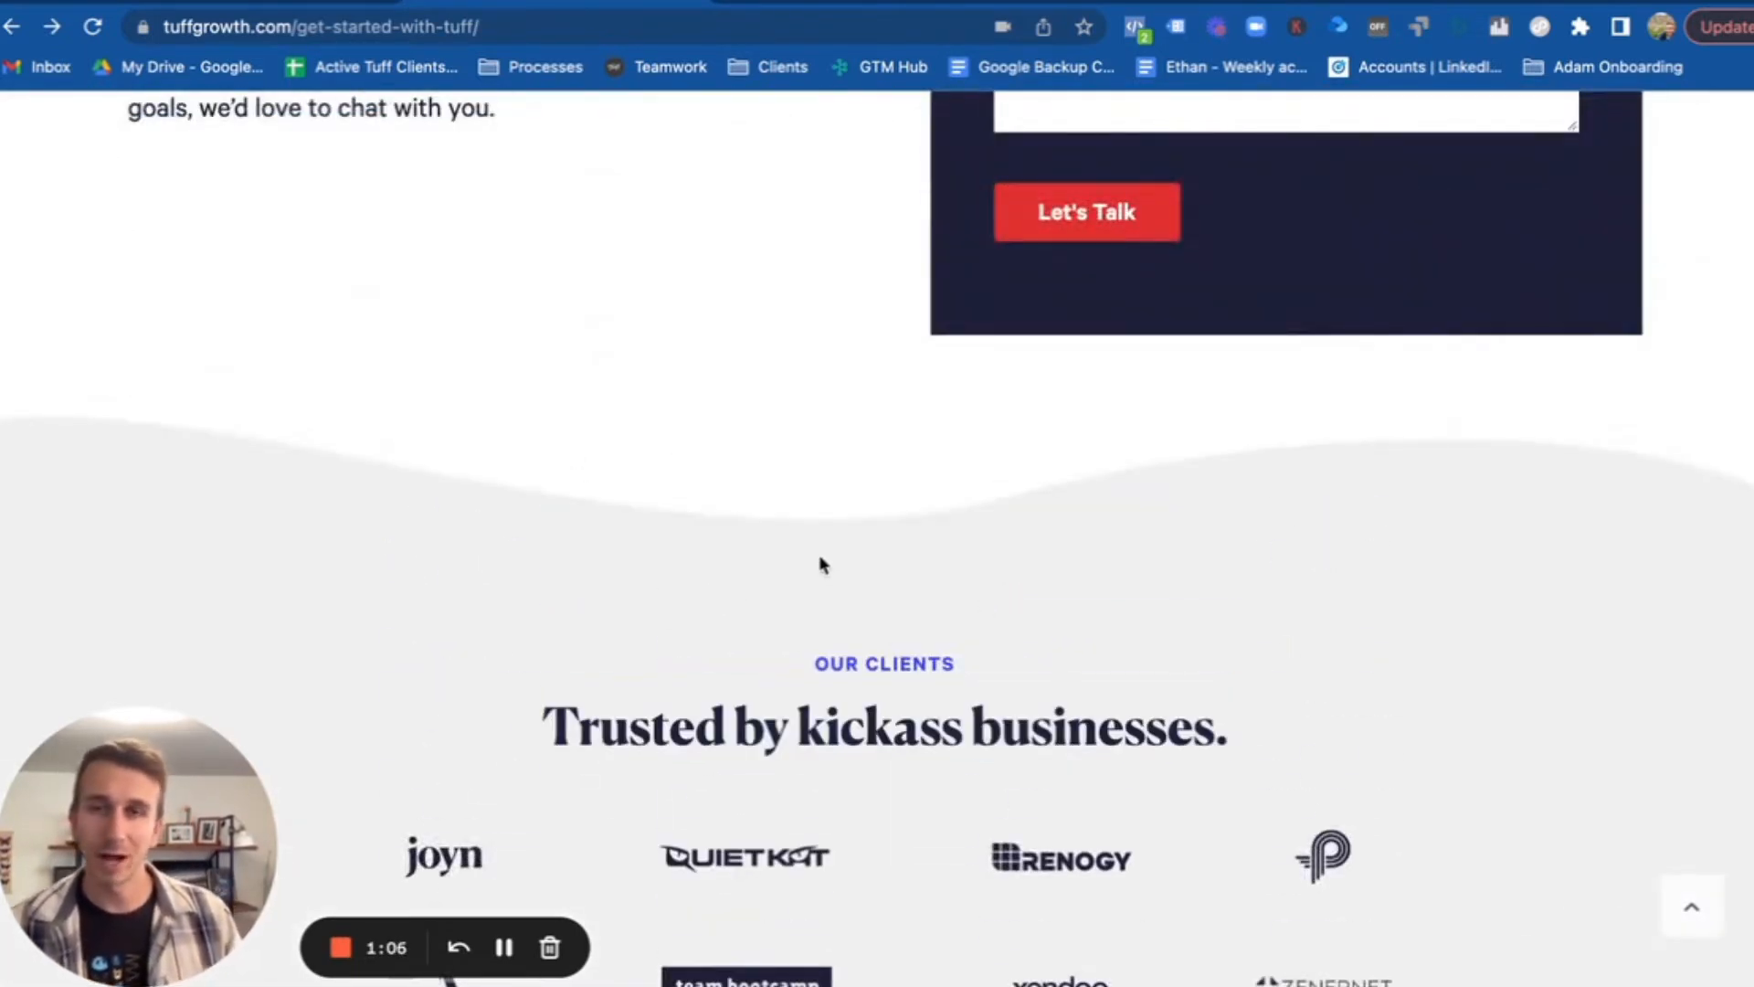
{"action": "scroll", "coordinate": [822, 564], "scroll_direction": "up", "scroll_amount": 7}
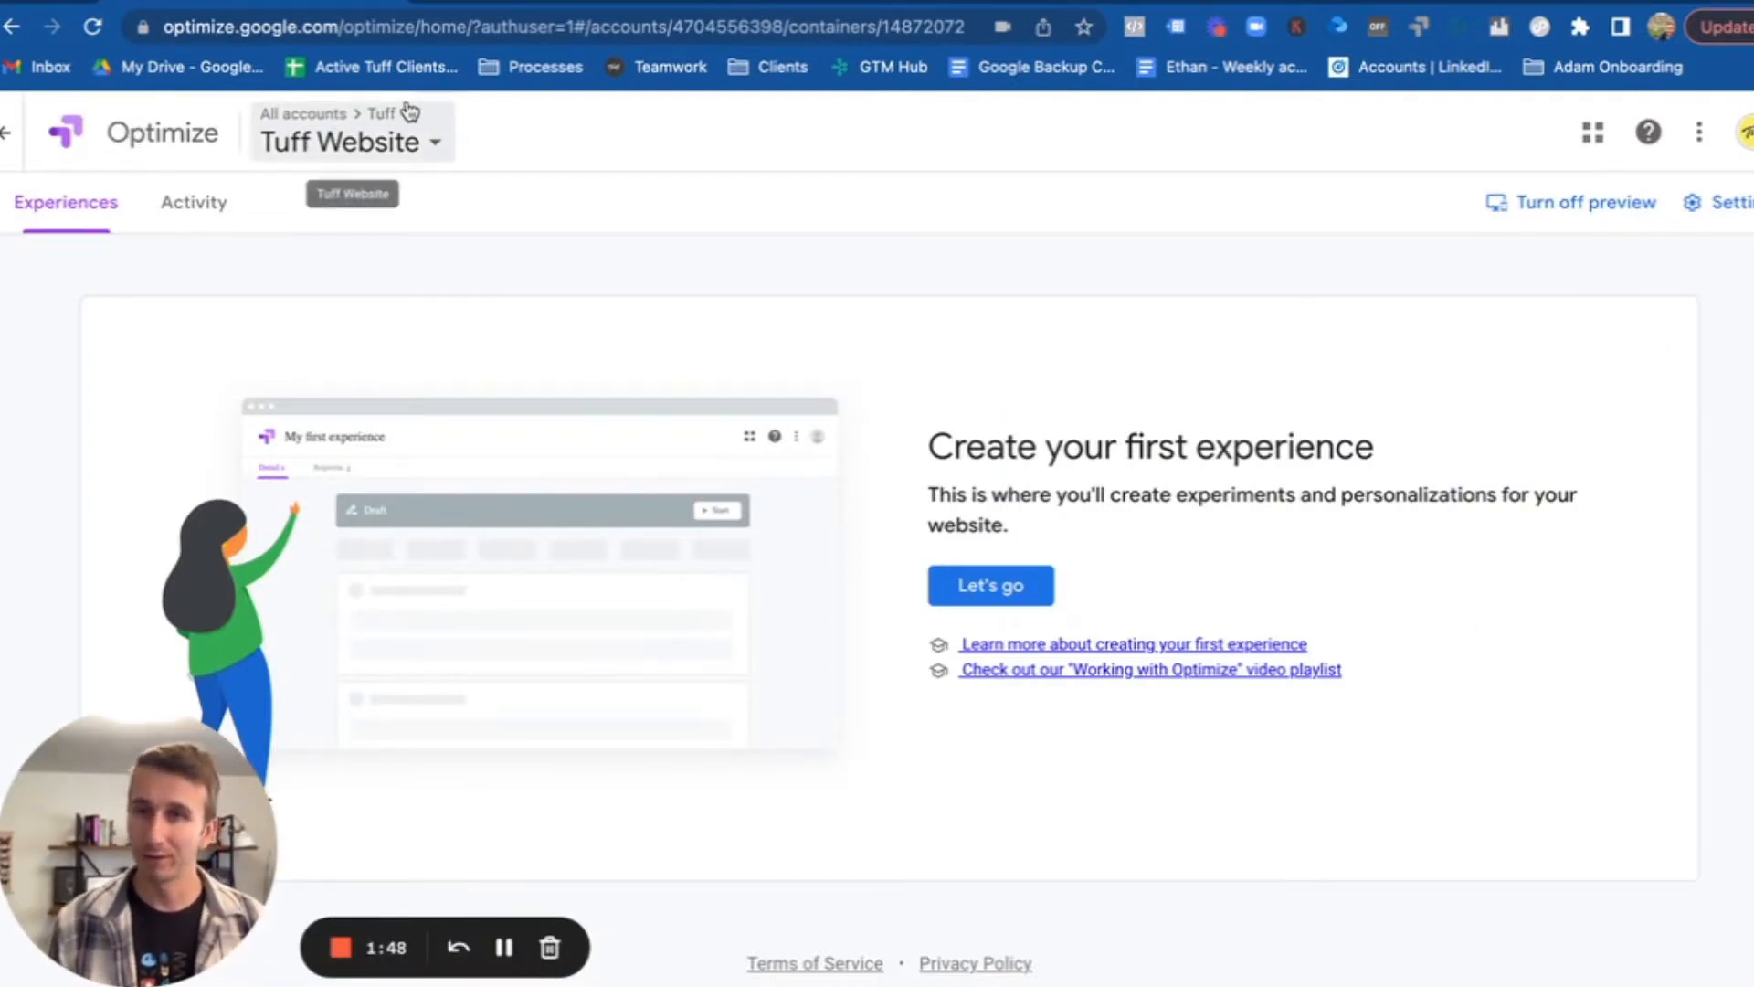
- Check the Optimize account and container selection, and review the Tuff Website container's measurement settings and setup instructions
{"action": "left_click", "coordinate": [337, 147]}
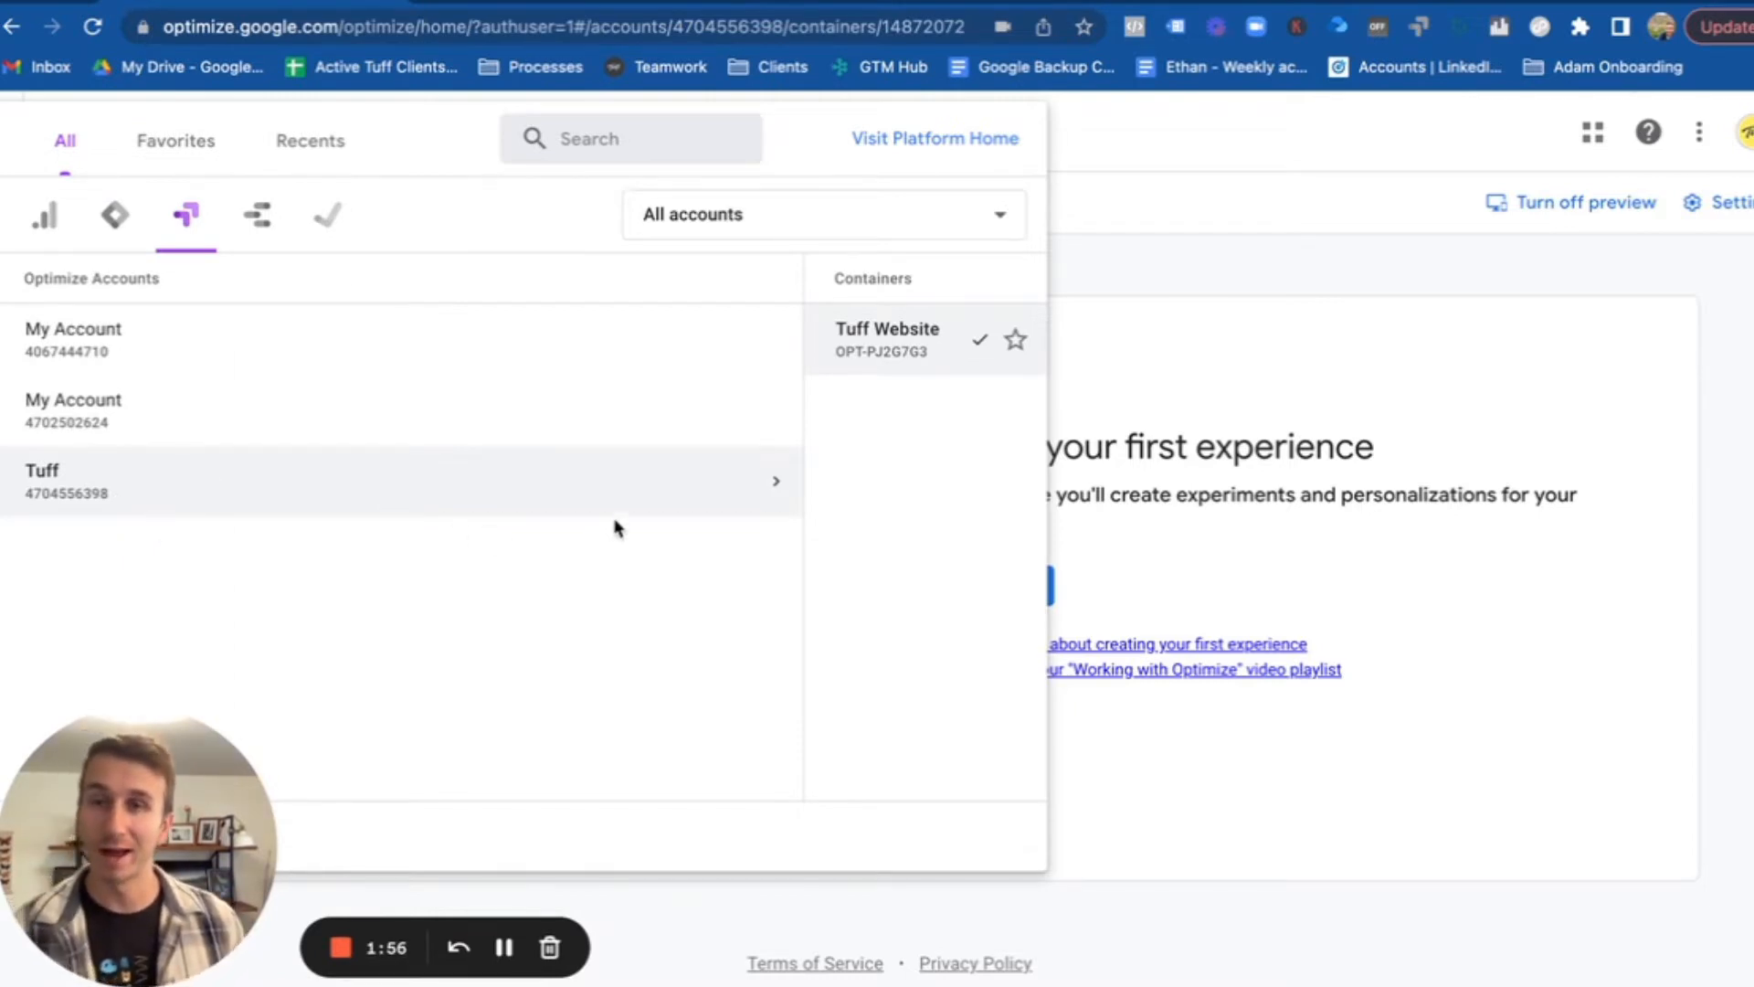
{"action": "left_click", "coordinate": [1293, 243]}
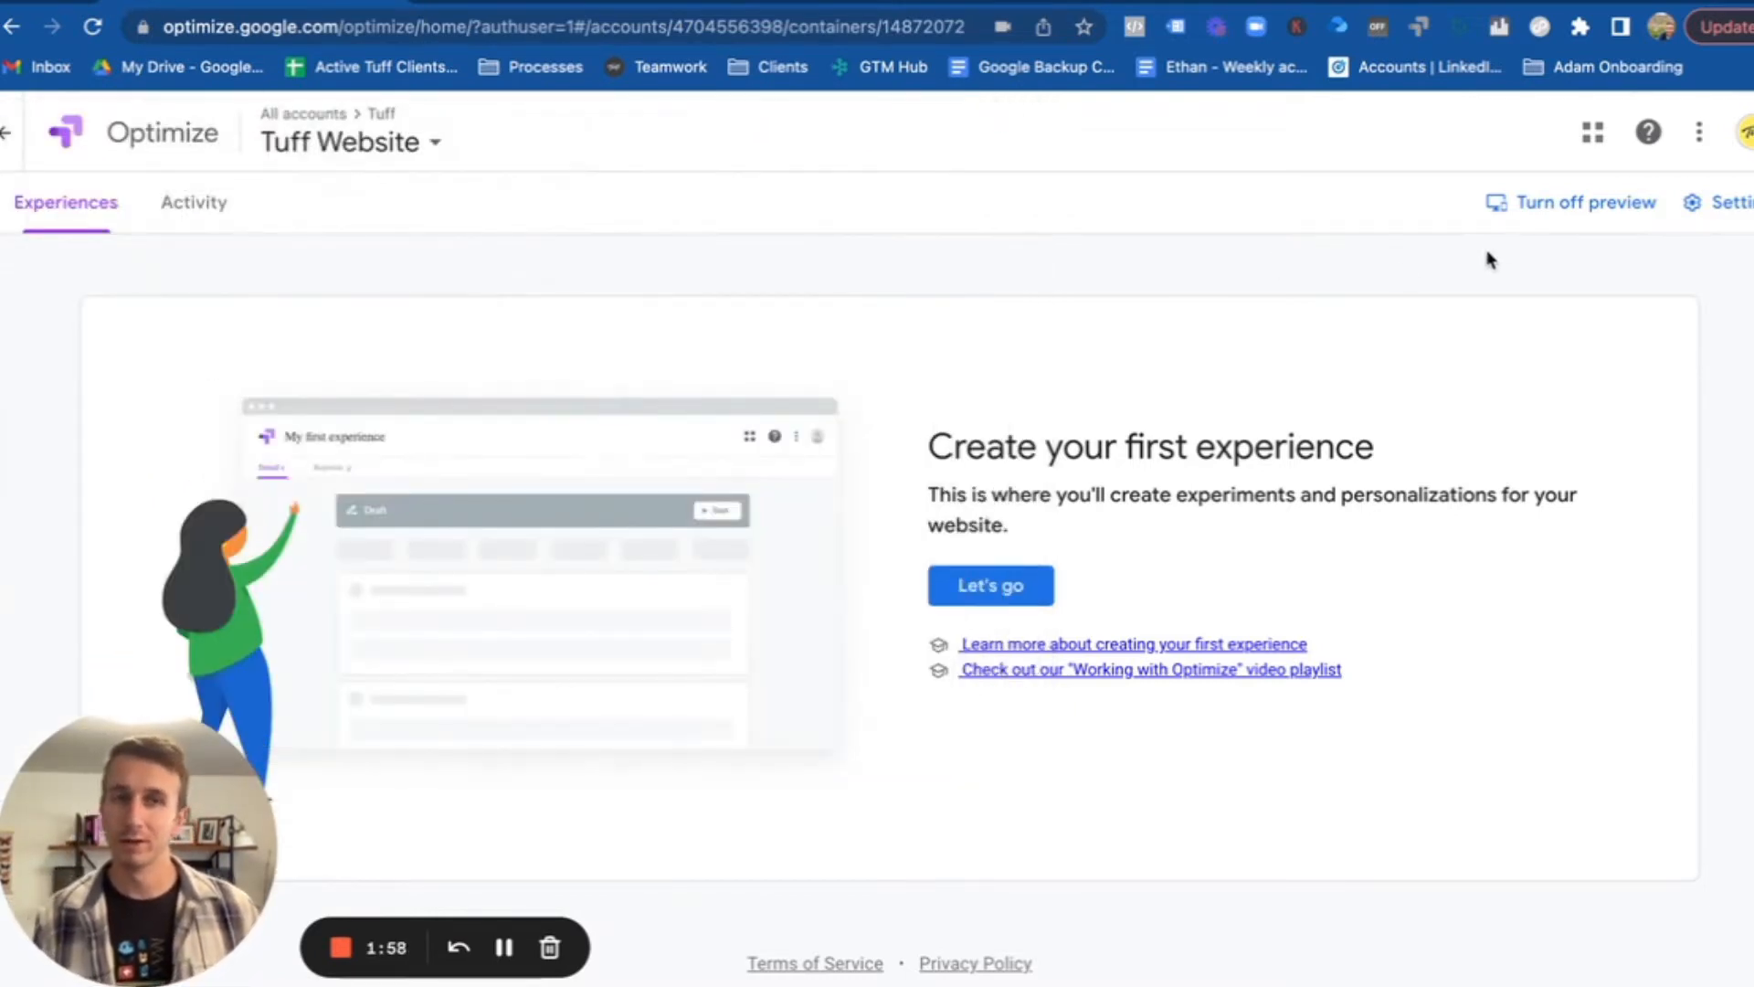
{"action": "left_click", "coordinate": [1741, 203]}
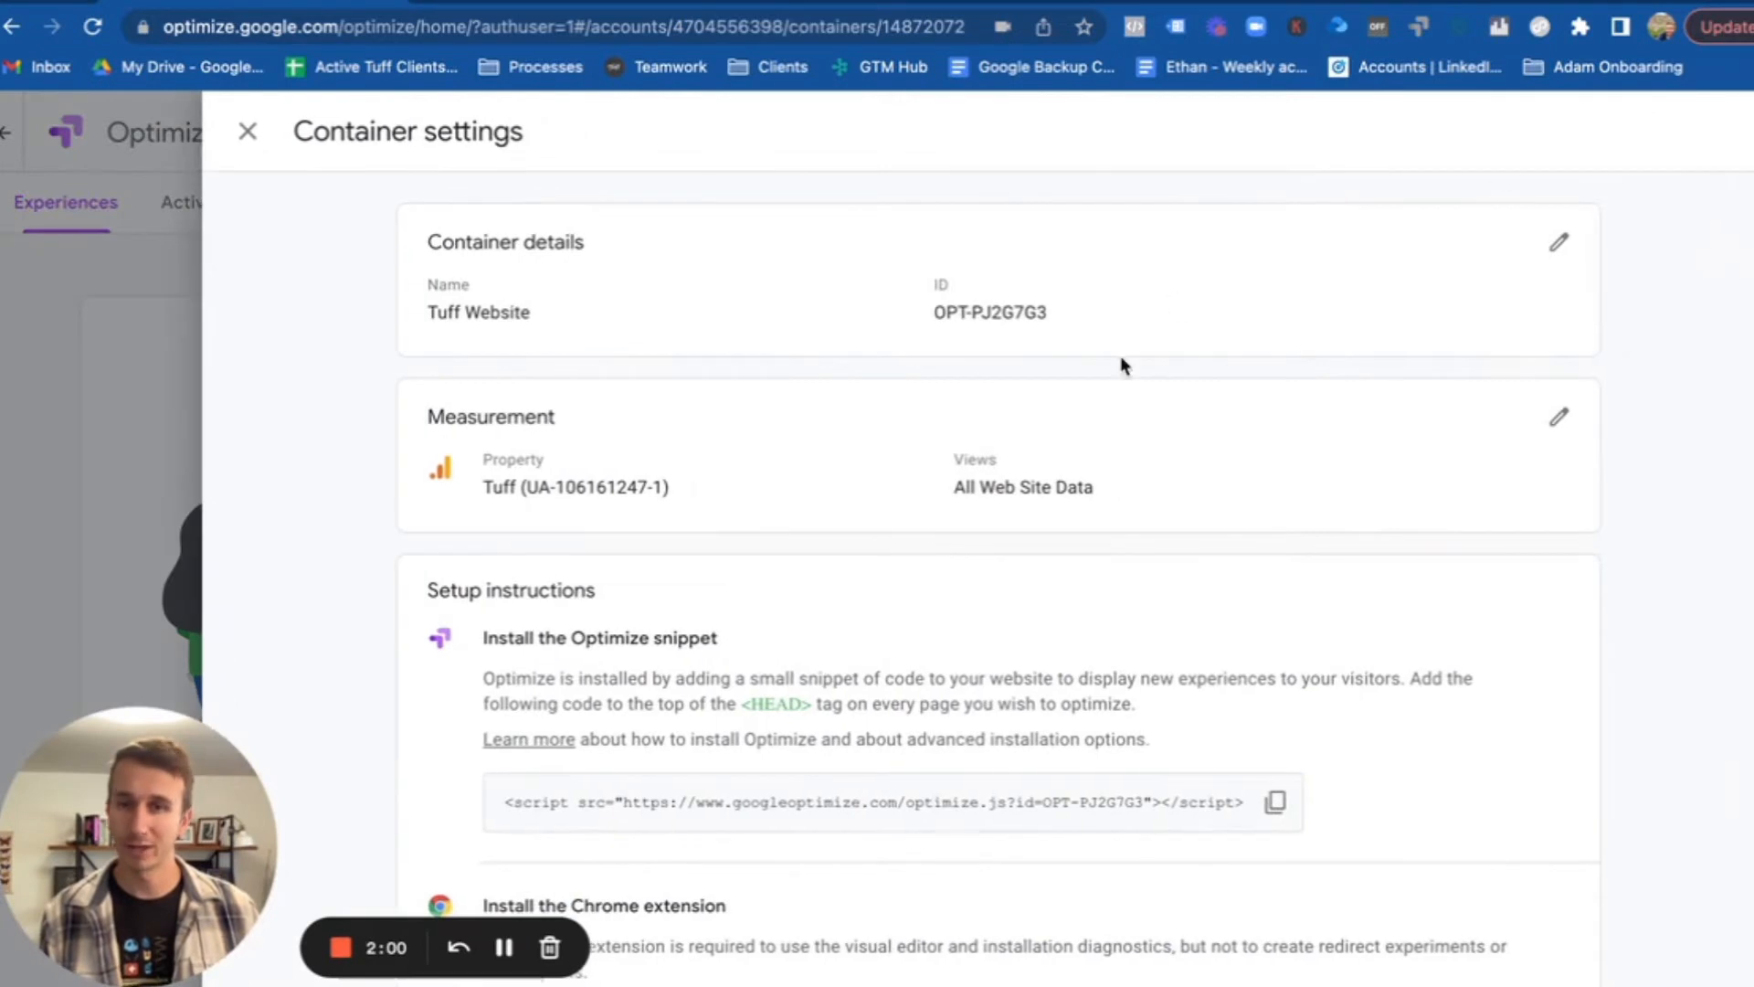
{"action": "scroll", "coordinate": [799, 313], "scroll_direction": "down", "scroll_amount": 1}
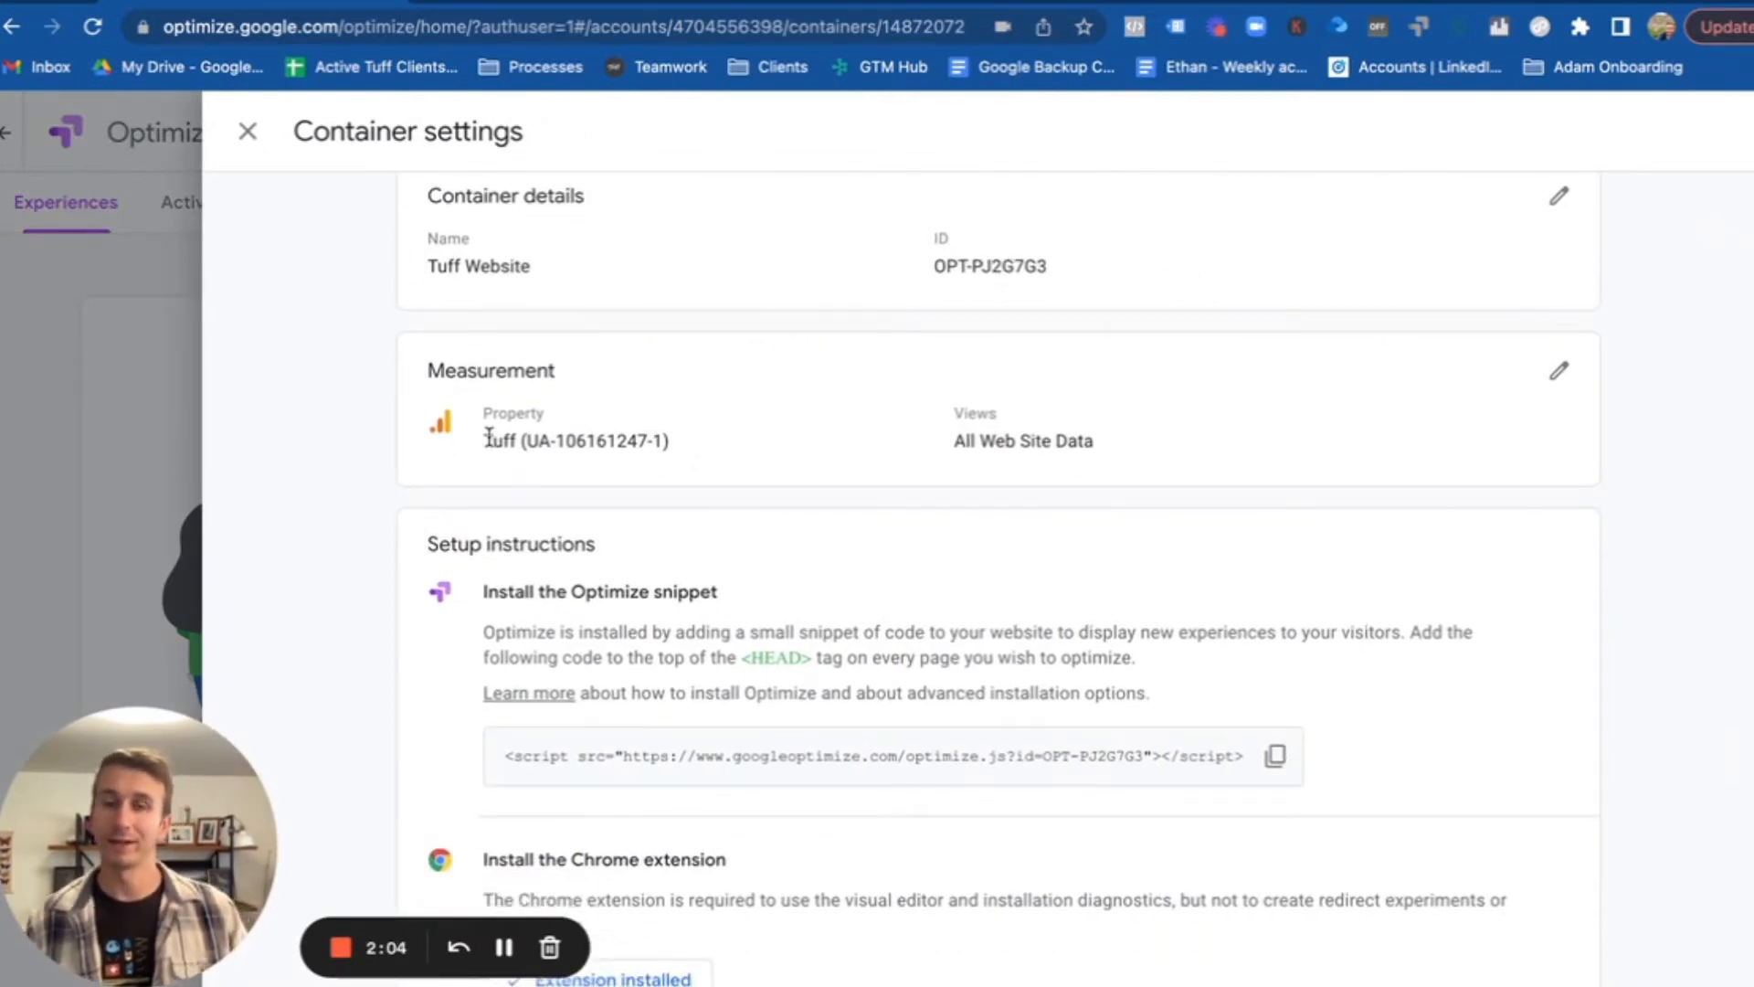
{"action": "scroll", "coordinate": [493, 429], "scroll_direction": "down", "scroll_amount": 3}
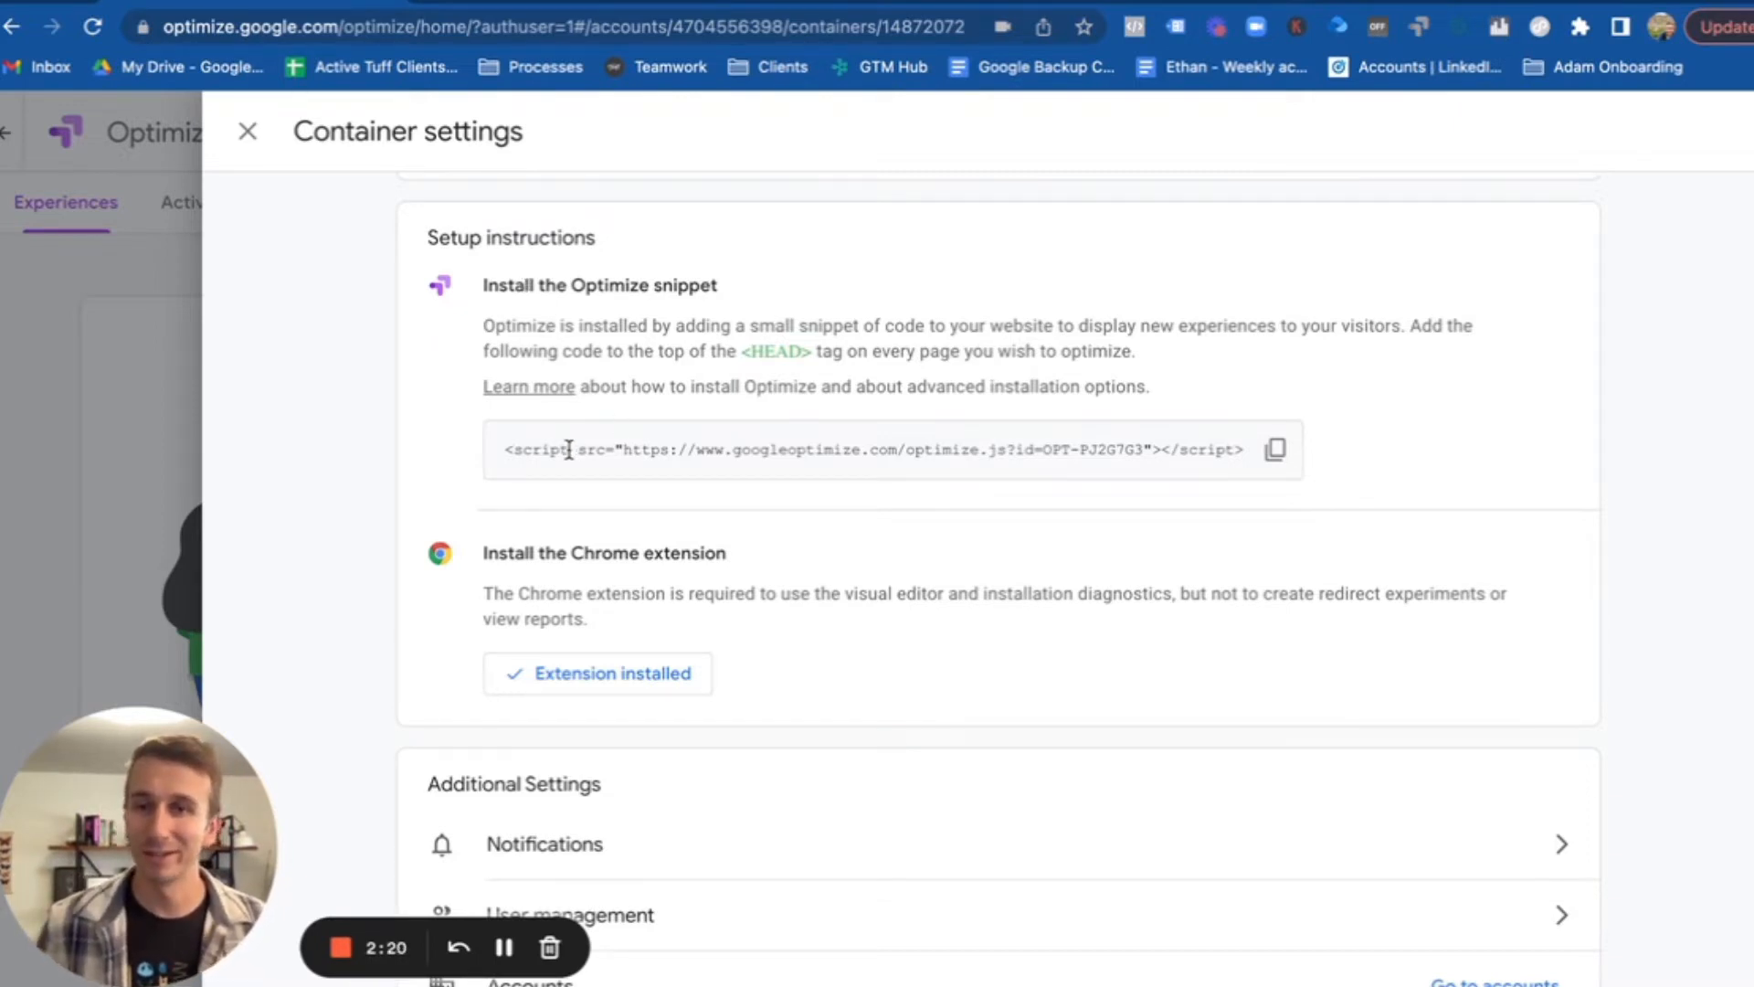
{"action": "left_click_drag", "start_coordinate": [491, 451], "coordinate": [978, 448]}
{"action": "left_click", "coordinate": [1366, 408]}
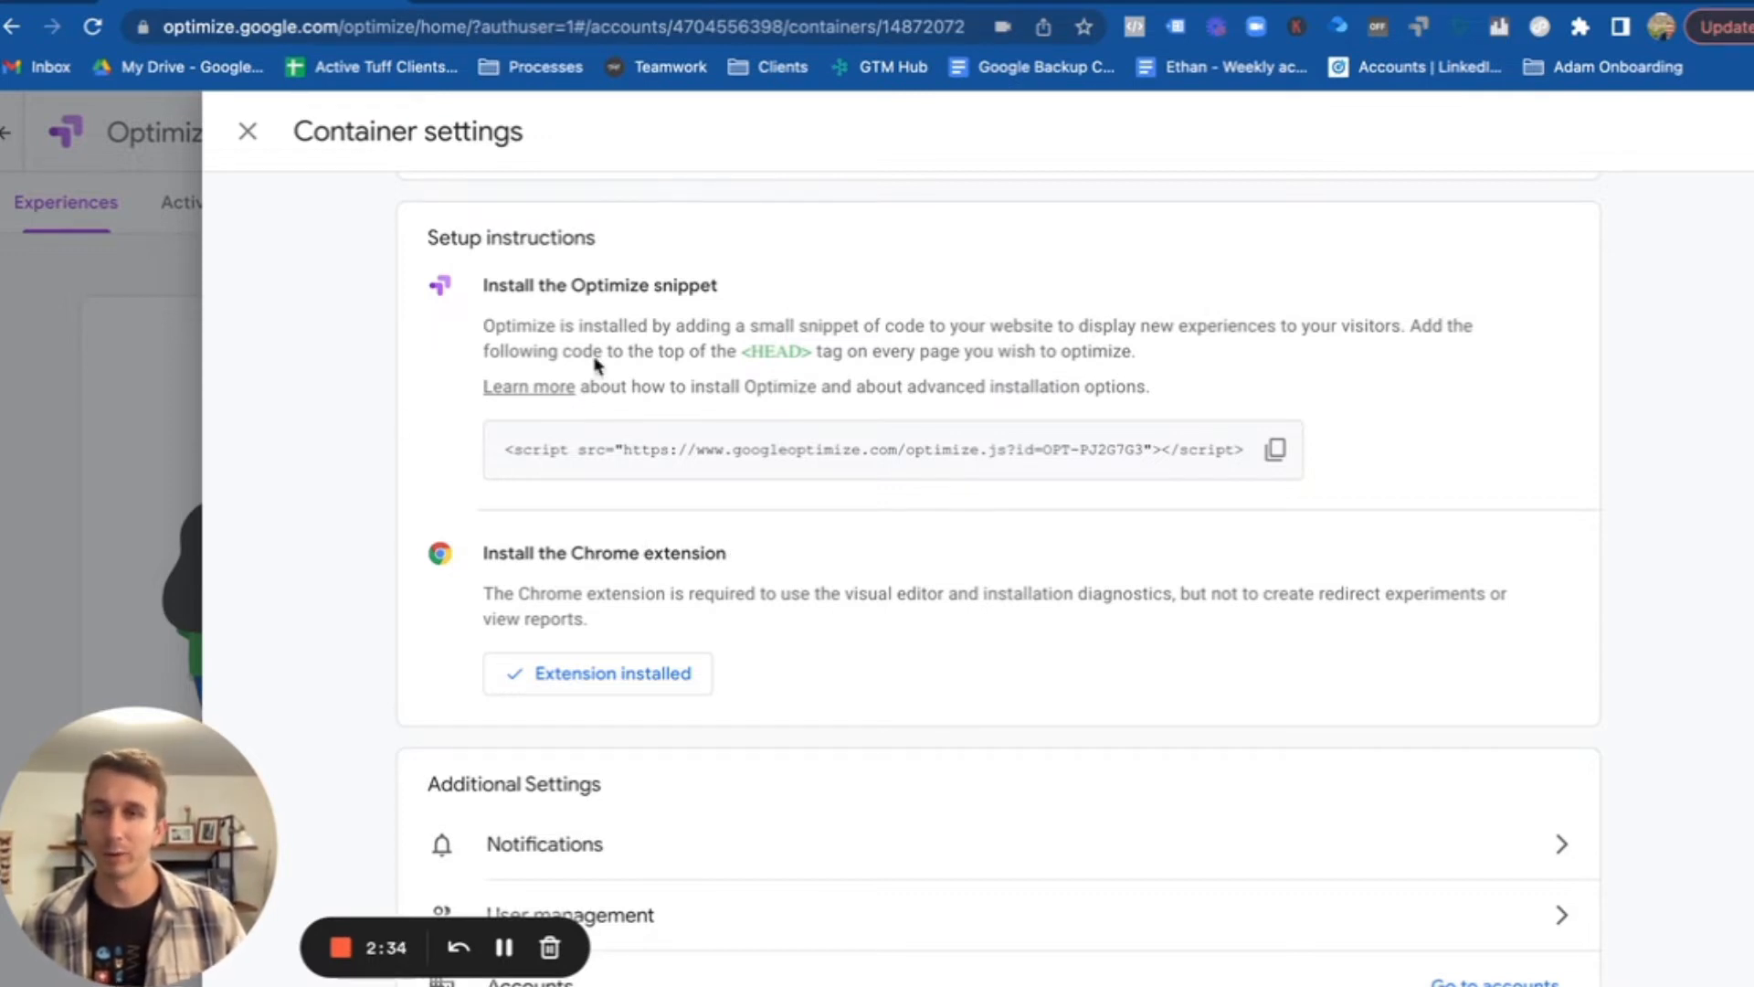
{"action": "scroll", "coordinate": [795, 530], "scroll_direction": "up", "scroll_amount": 4}
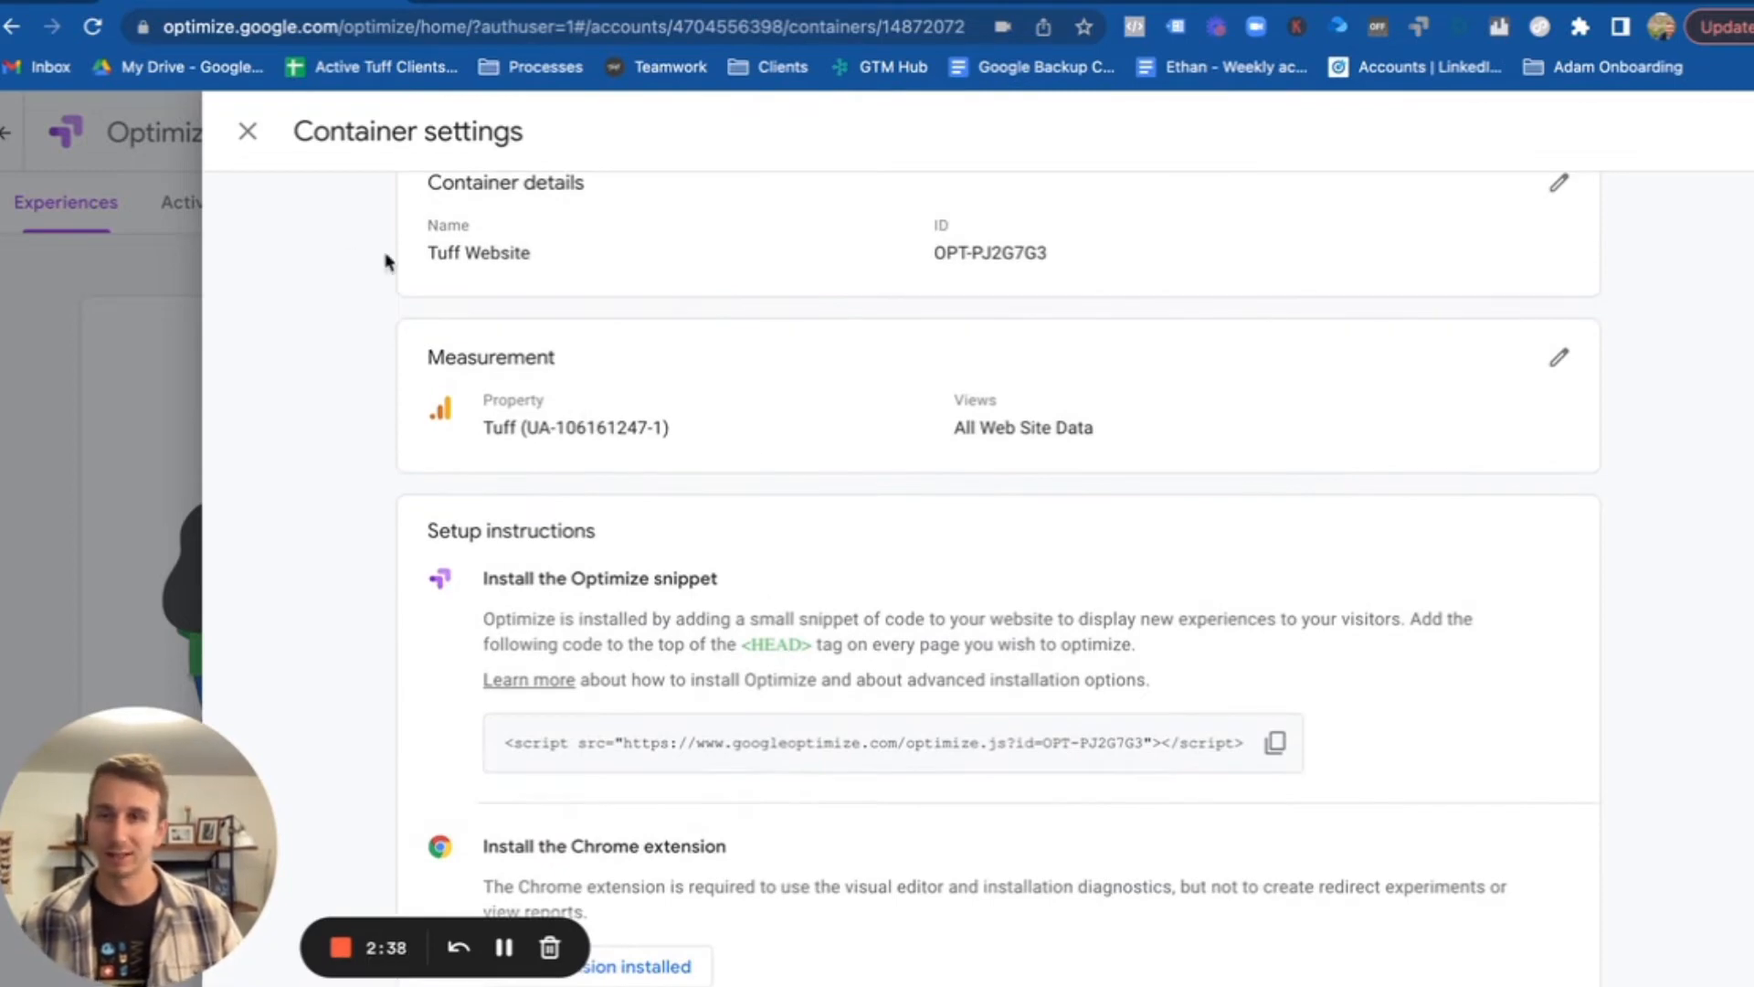
{"action": "left_click", "coordinate": [247, 129]}
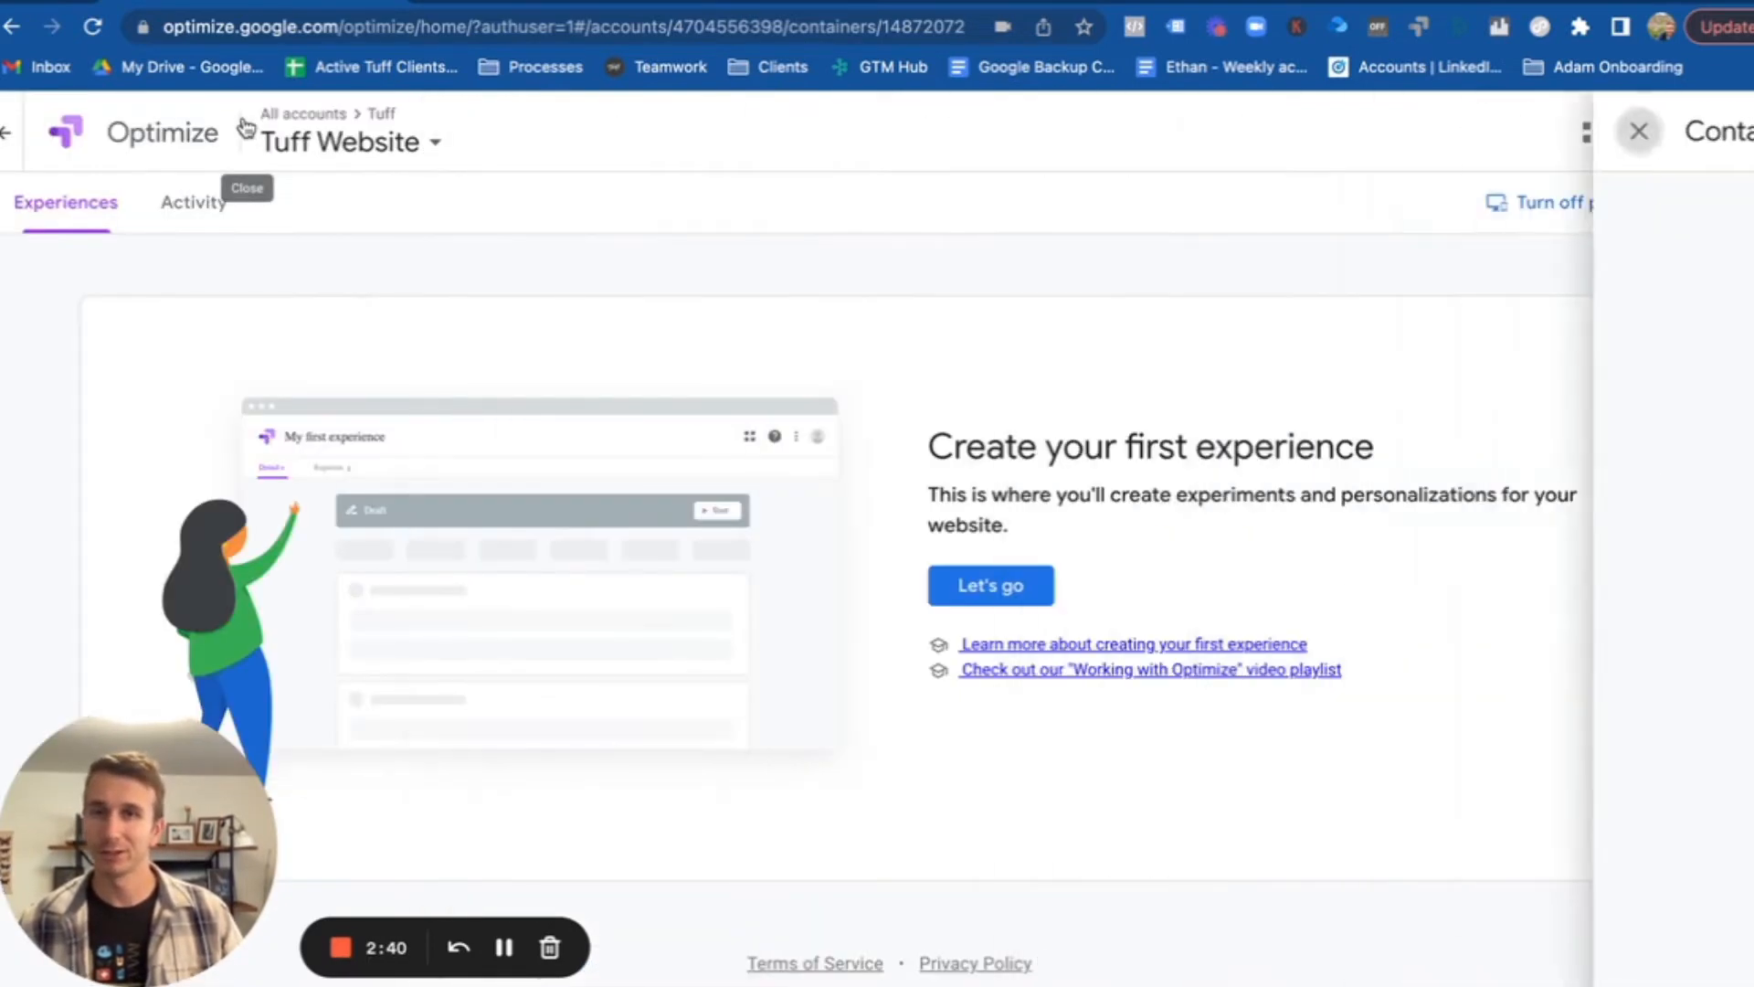
- Start a new experience in the Tuff Website container and name it "Get Started Header test"
{"action": "double_click", "coordinate": [1245, 450]}
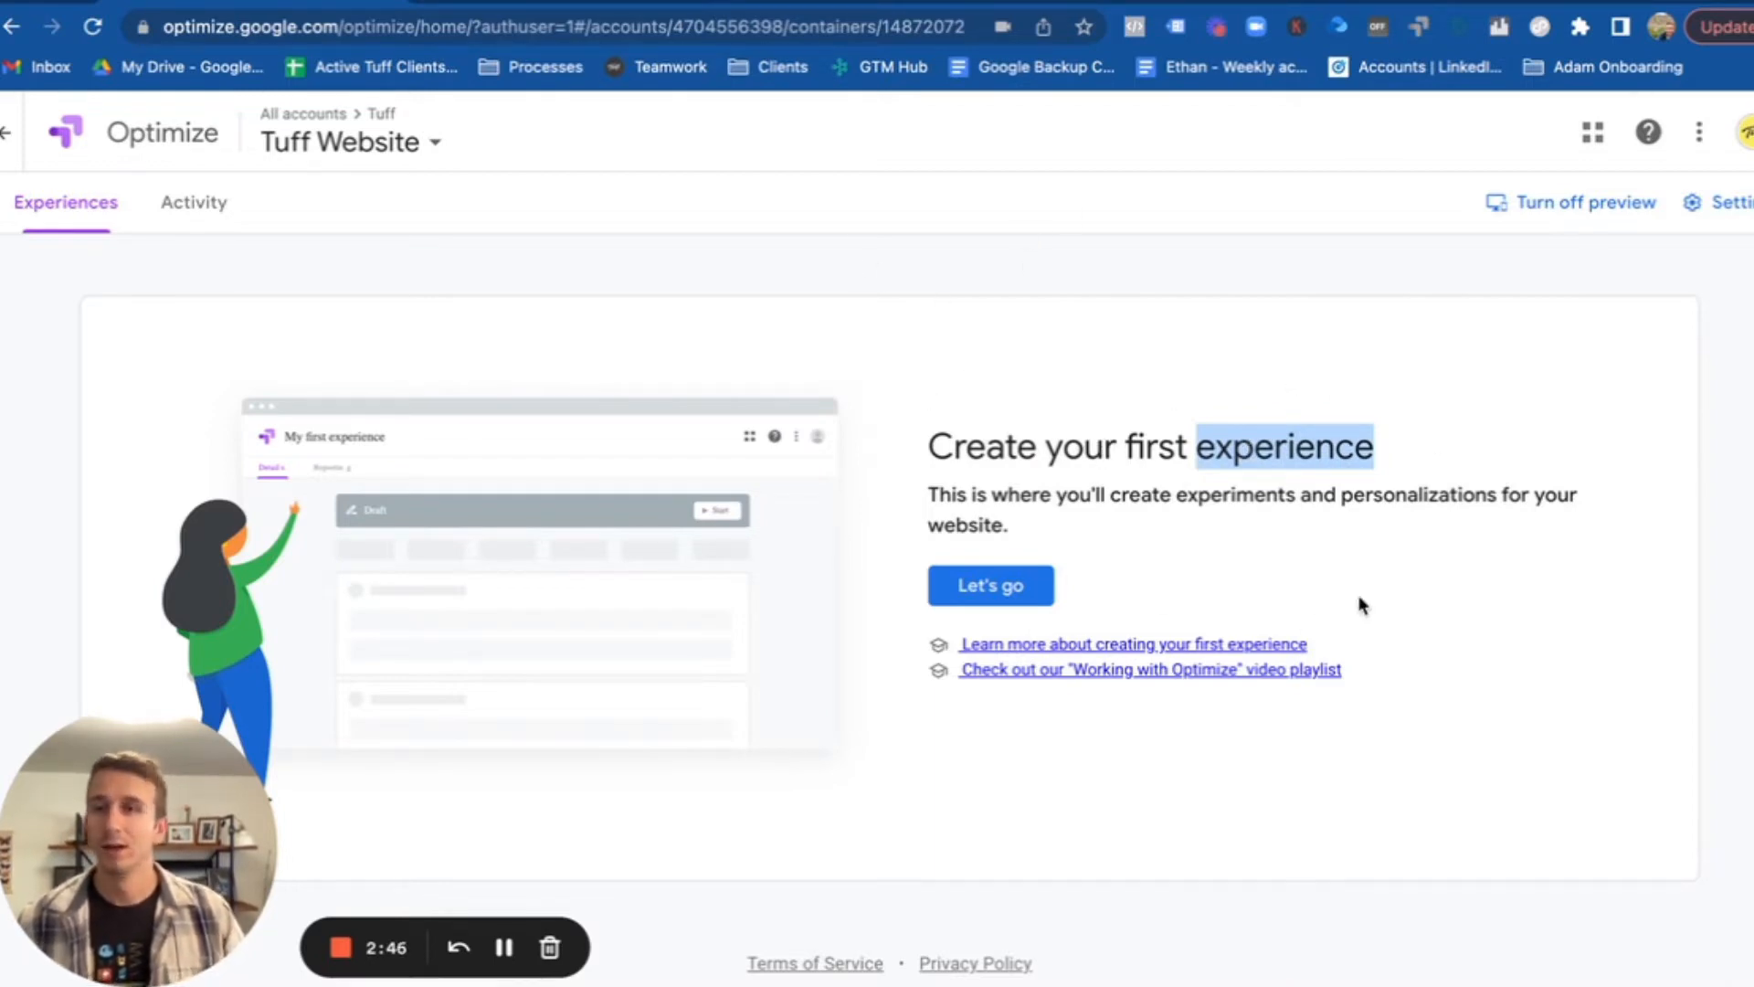
{"action": "left_click", "coordinate": [993, 588]}
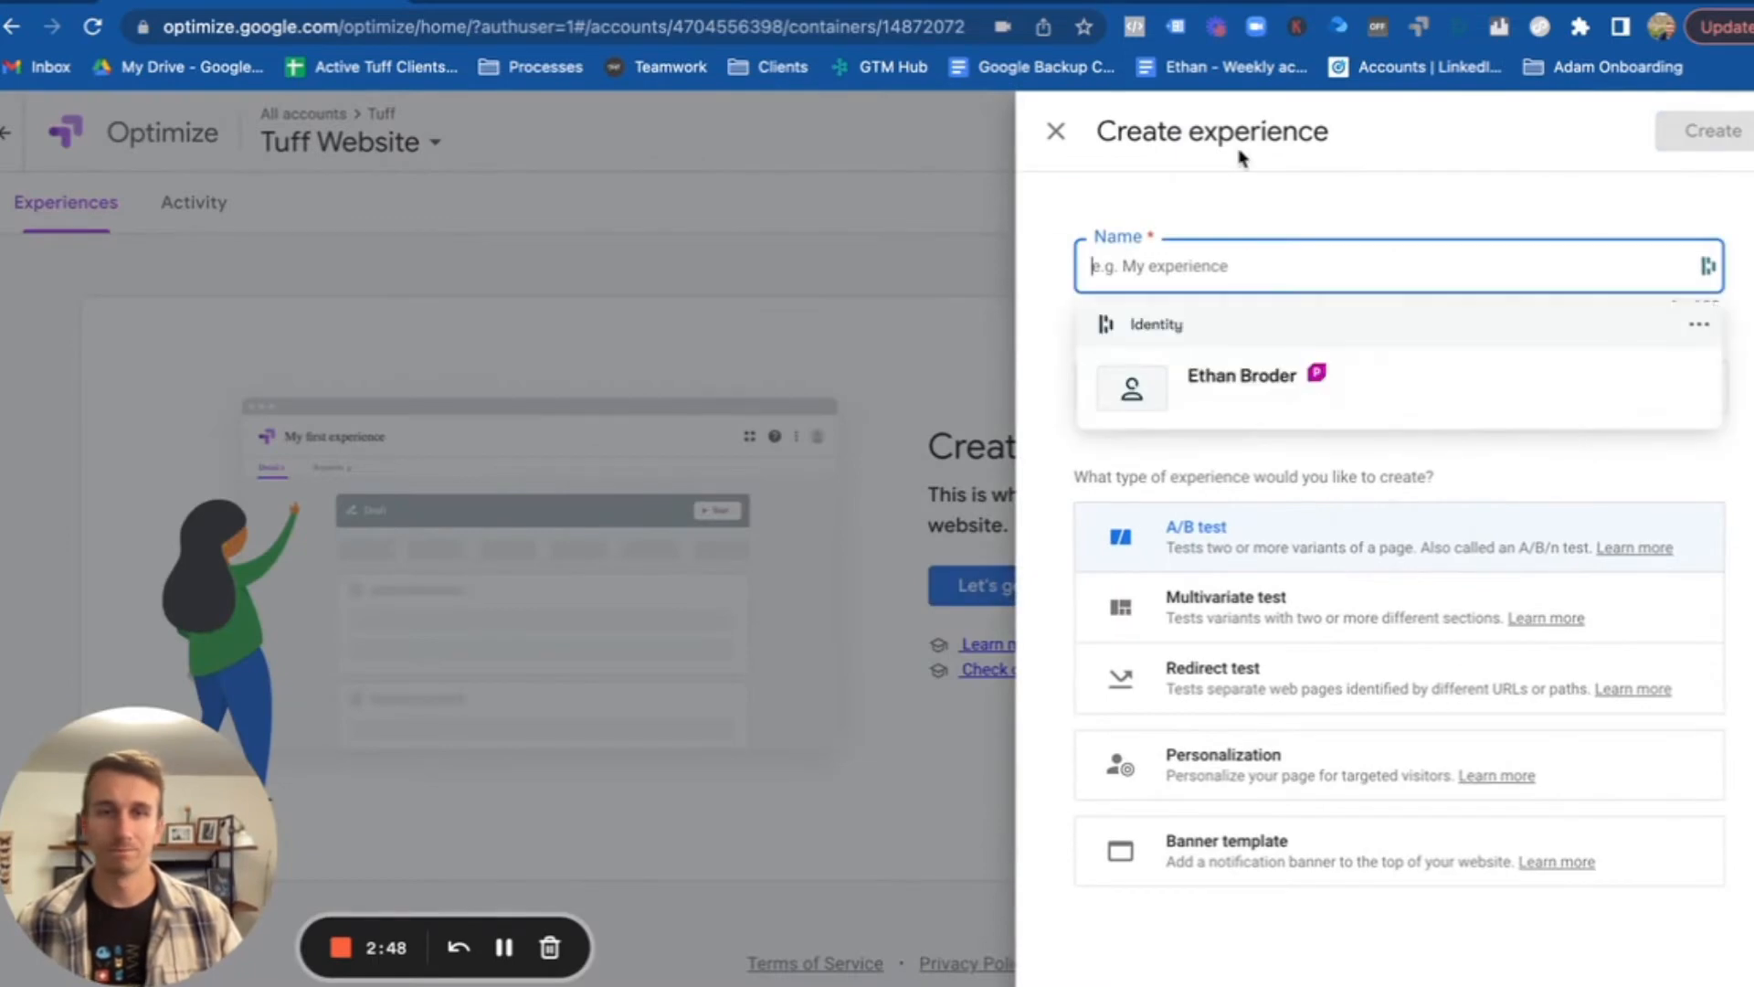
{"action": "left_click", "coordinate": [1510, 466]}
{"action": "left_click", "coordinate": [1211, 261]}
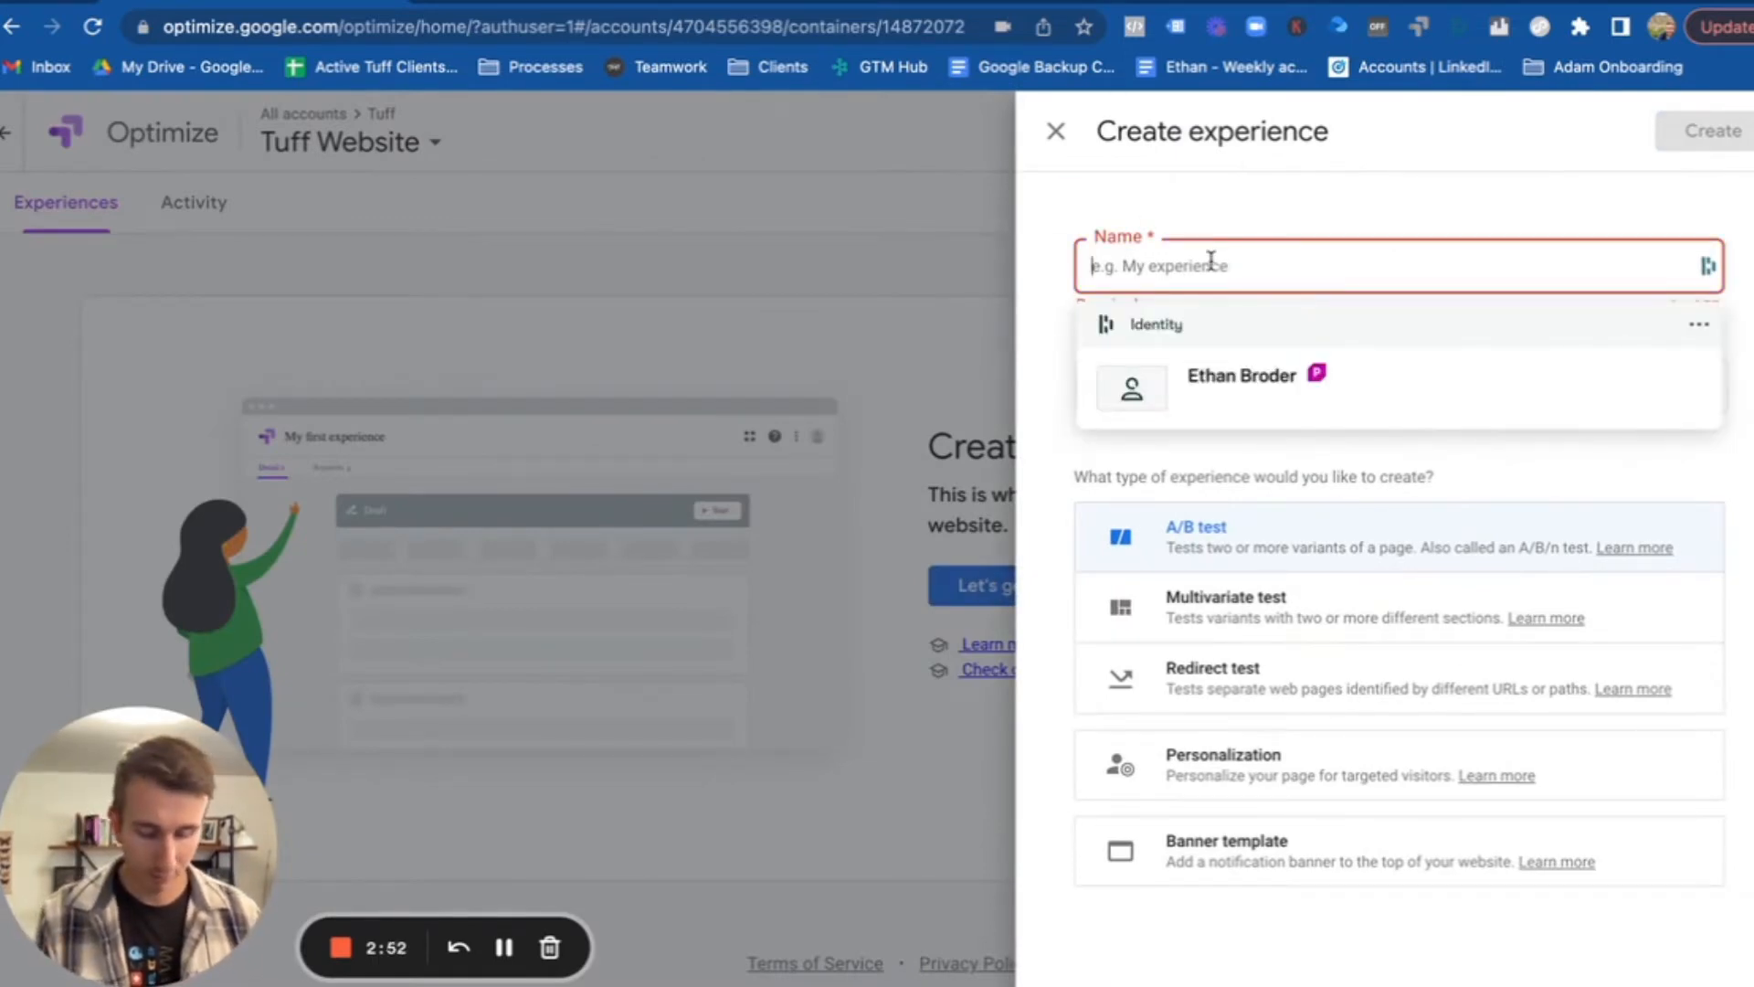
{"action": "left_click", "coordinate": [447, 4]}
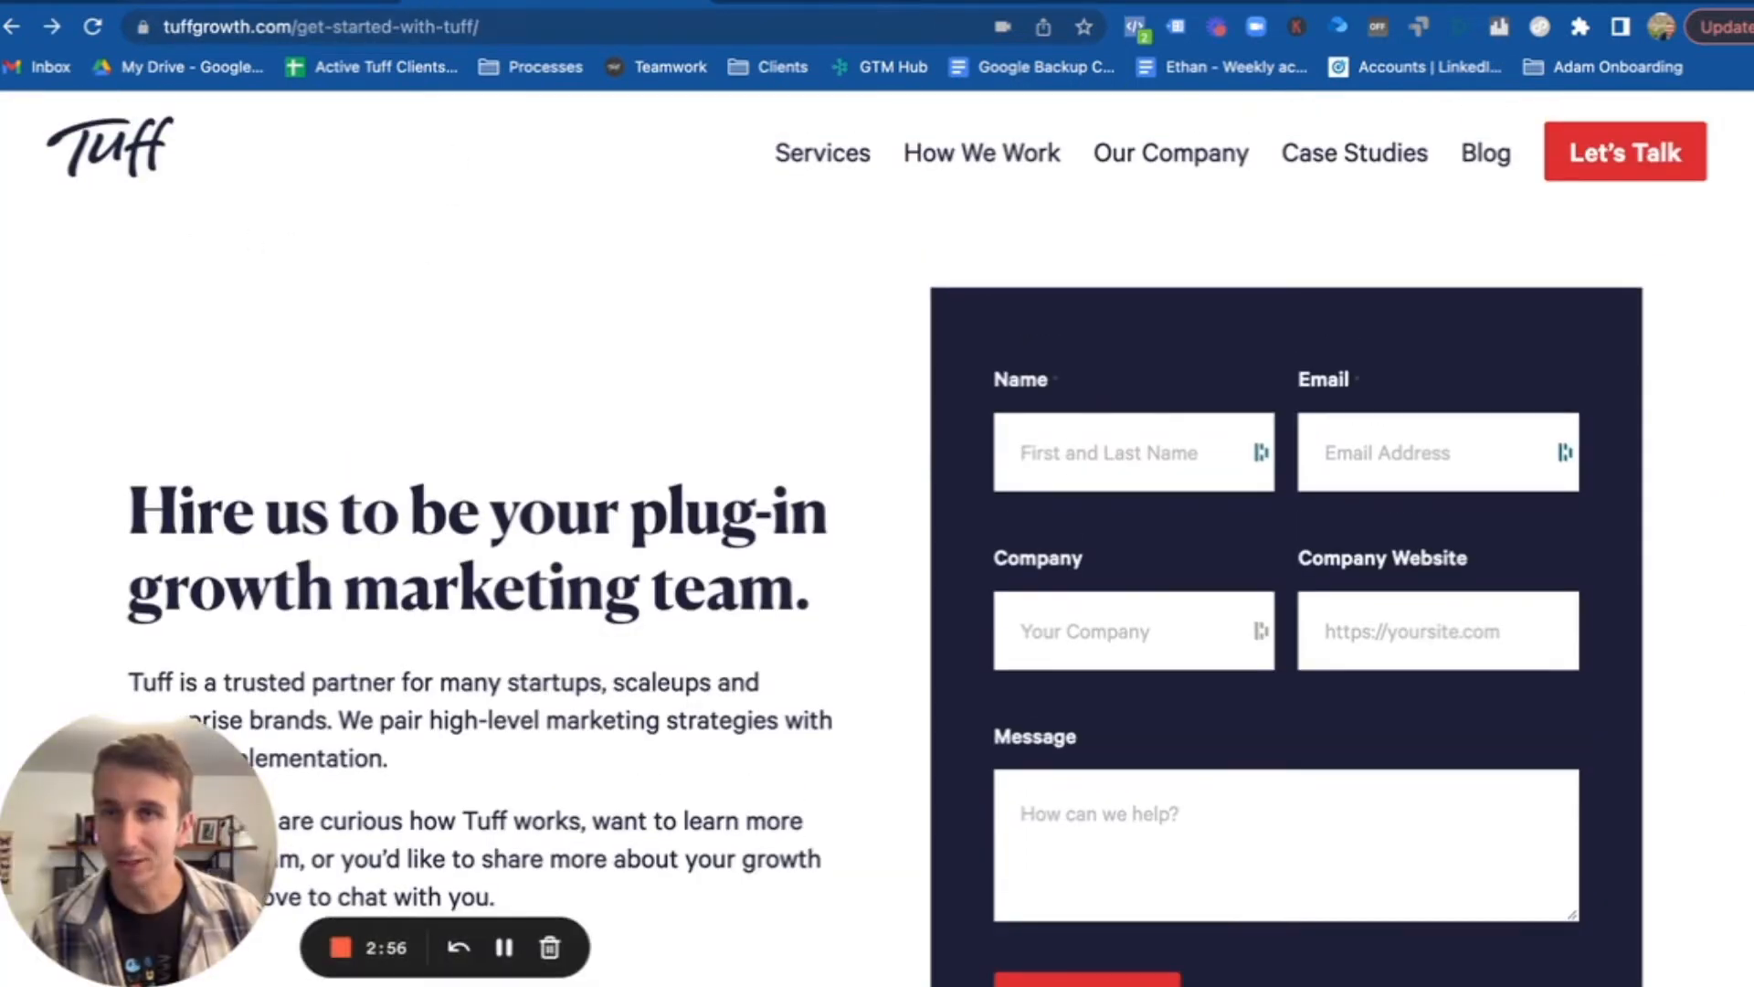
{"action": "key", "text": "ctrl+shift+Tab"}
{"action": "type", "text": "Get"}
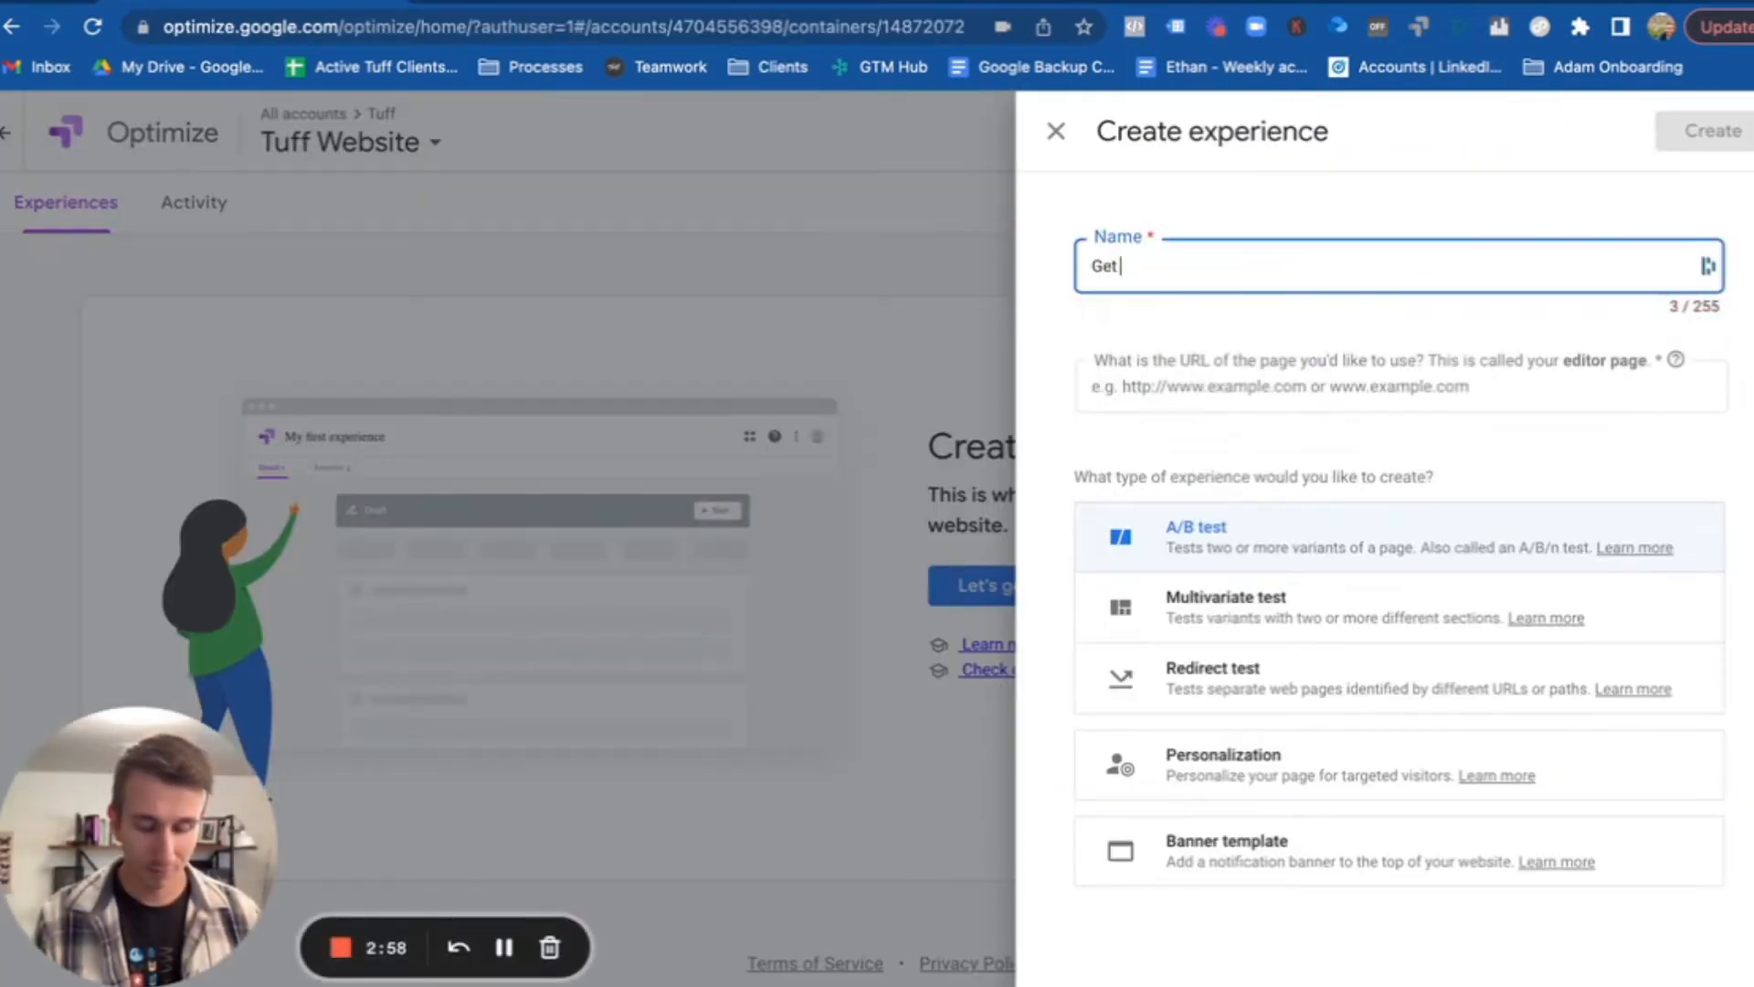
{"action": "type", "text": " Started H"}
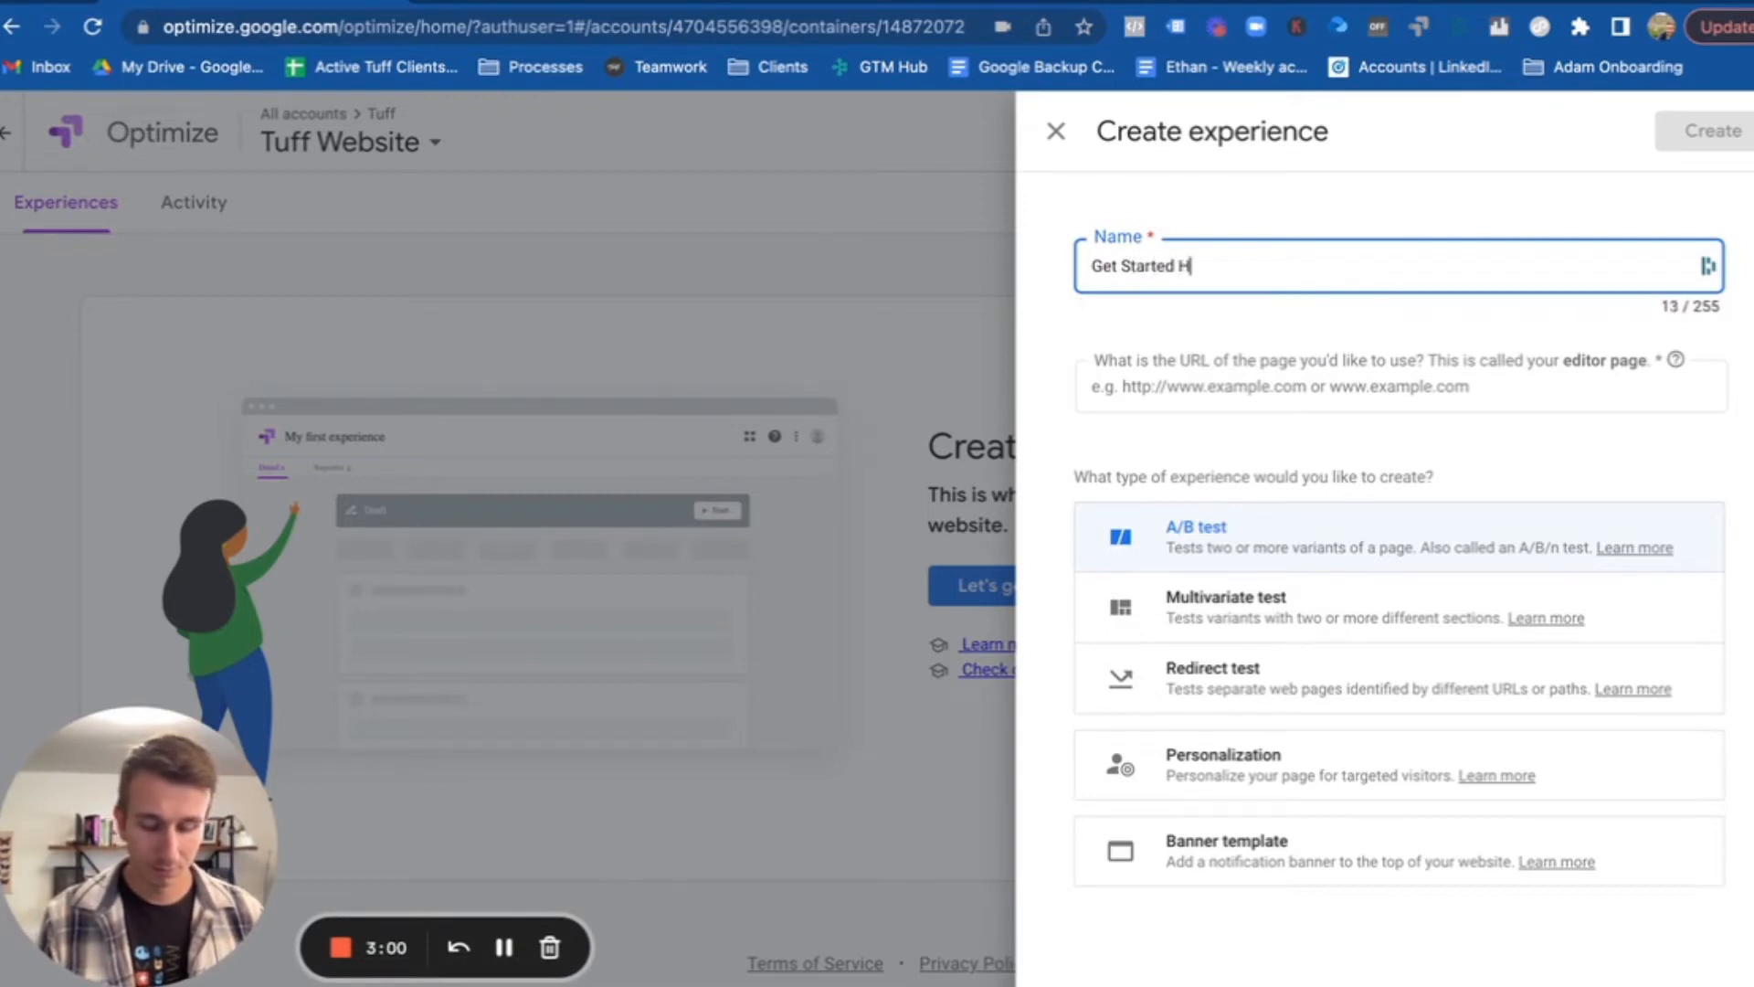
{"action": "type", "text": "eader test"}
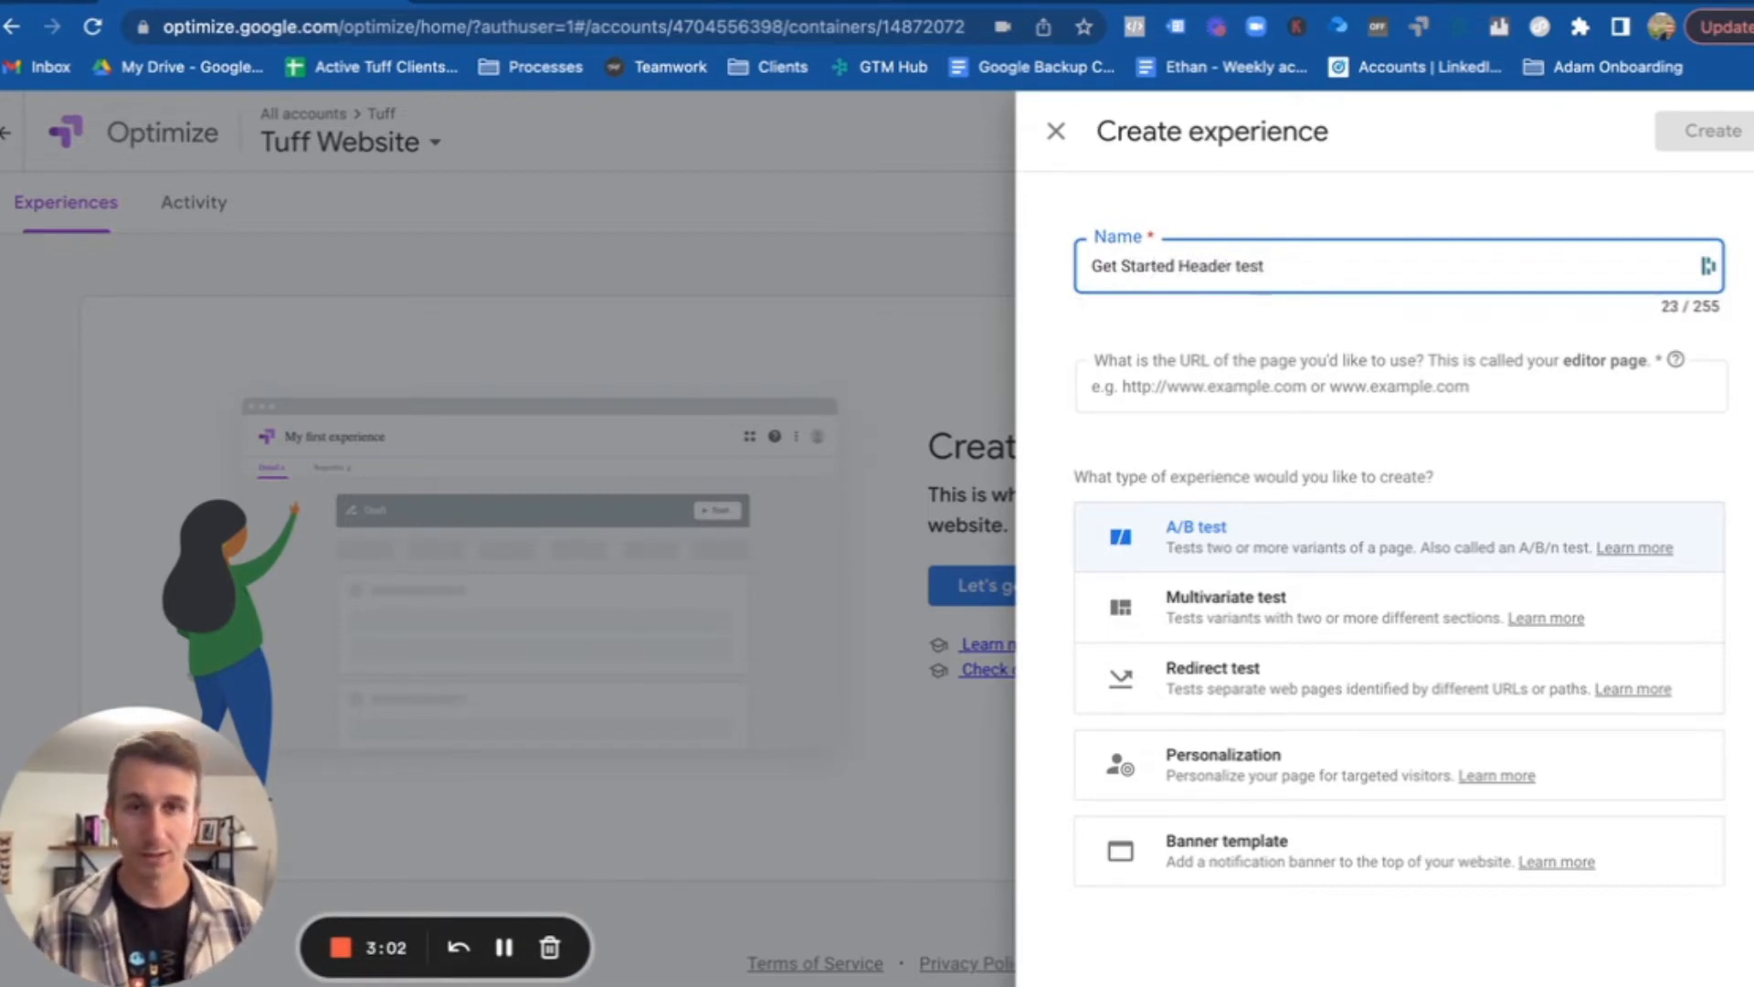
{"action": "left_click", "coordinate": [393, 2]}
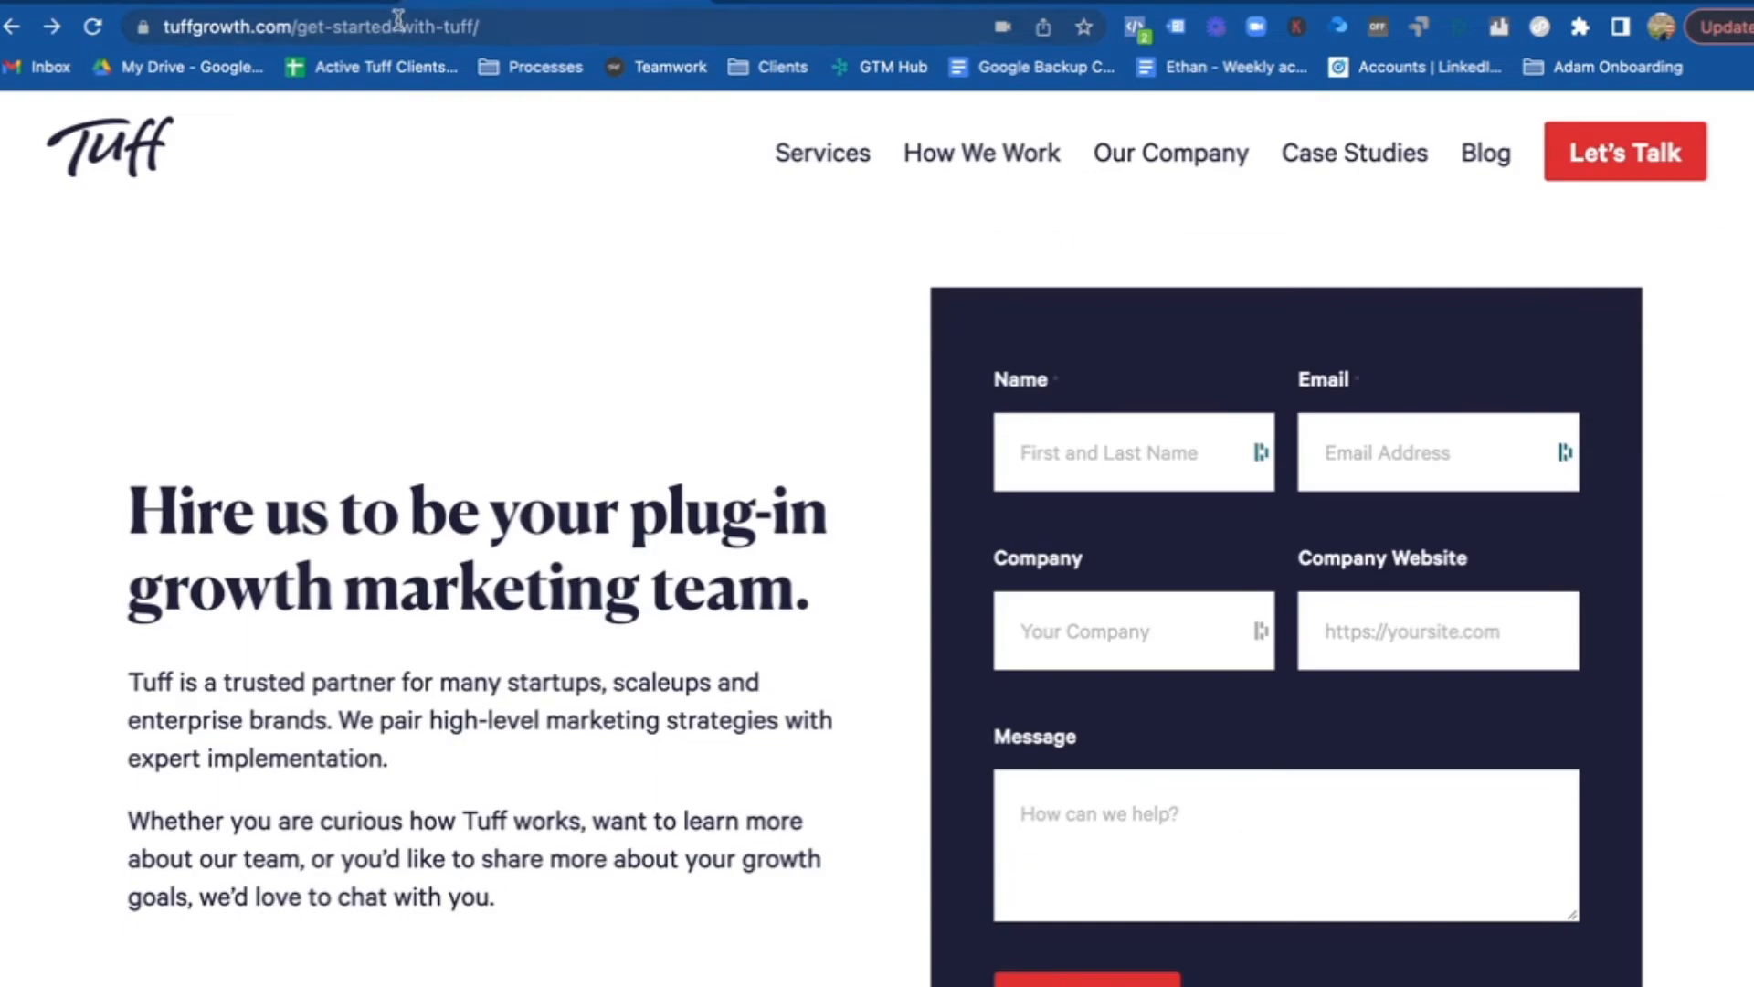
{"action": "left_click", "coordinate": [397, 25]}
{"action": "key", "text": "super+c"}
{"action": "left_click", "coordinate": [274, 1]}
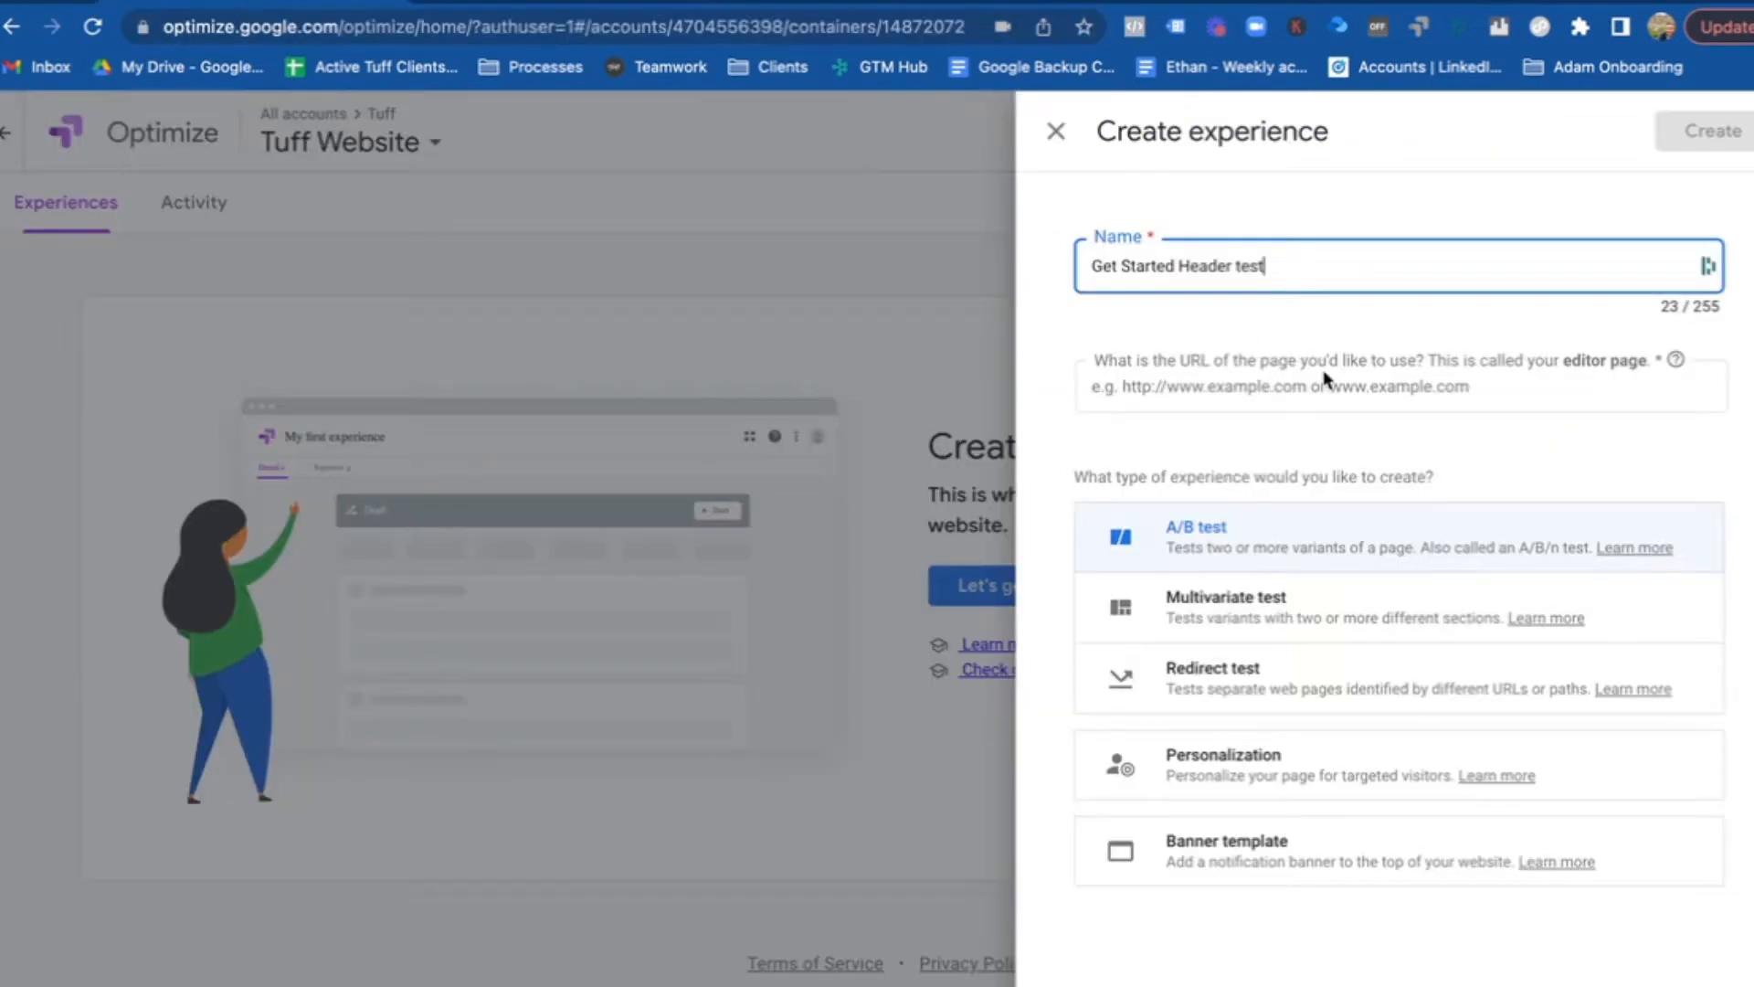
{"action": "left_click", "coordinate": [1042, 445]}
{"action": "left_click", "coordinate": [1155, 388]}
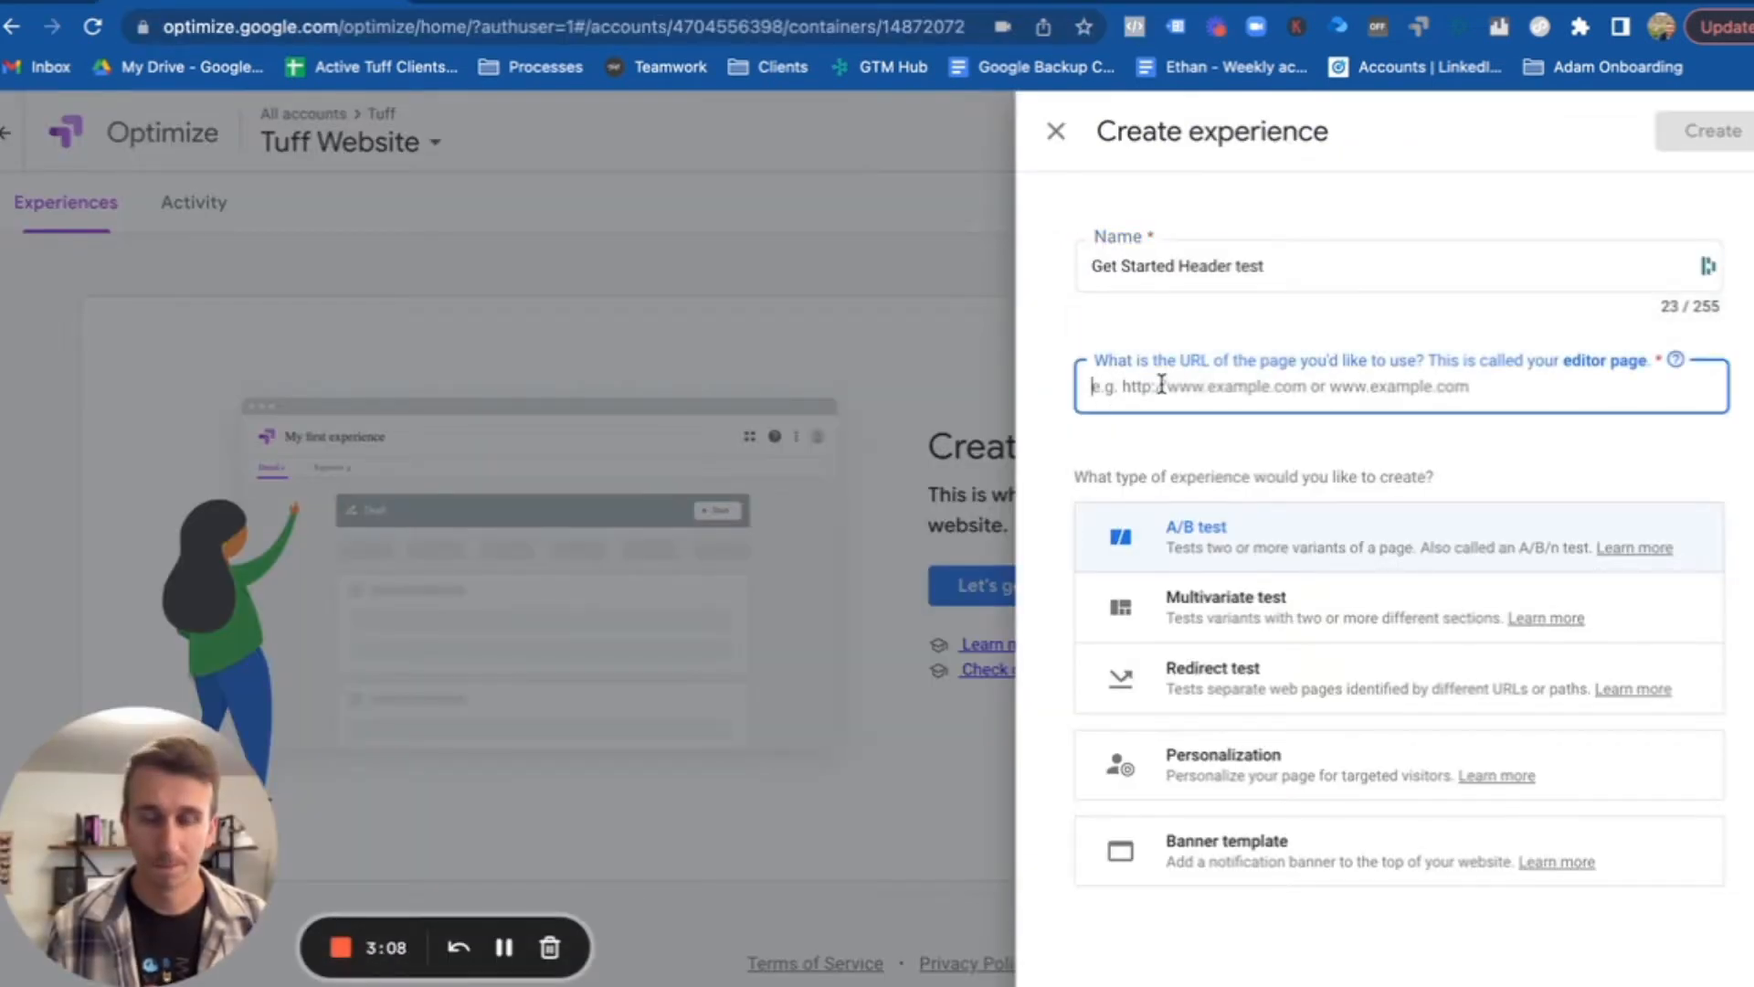
{"action": "key", "text": "super+v"}
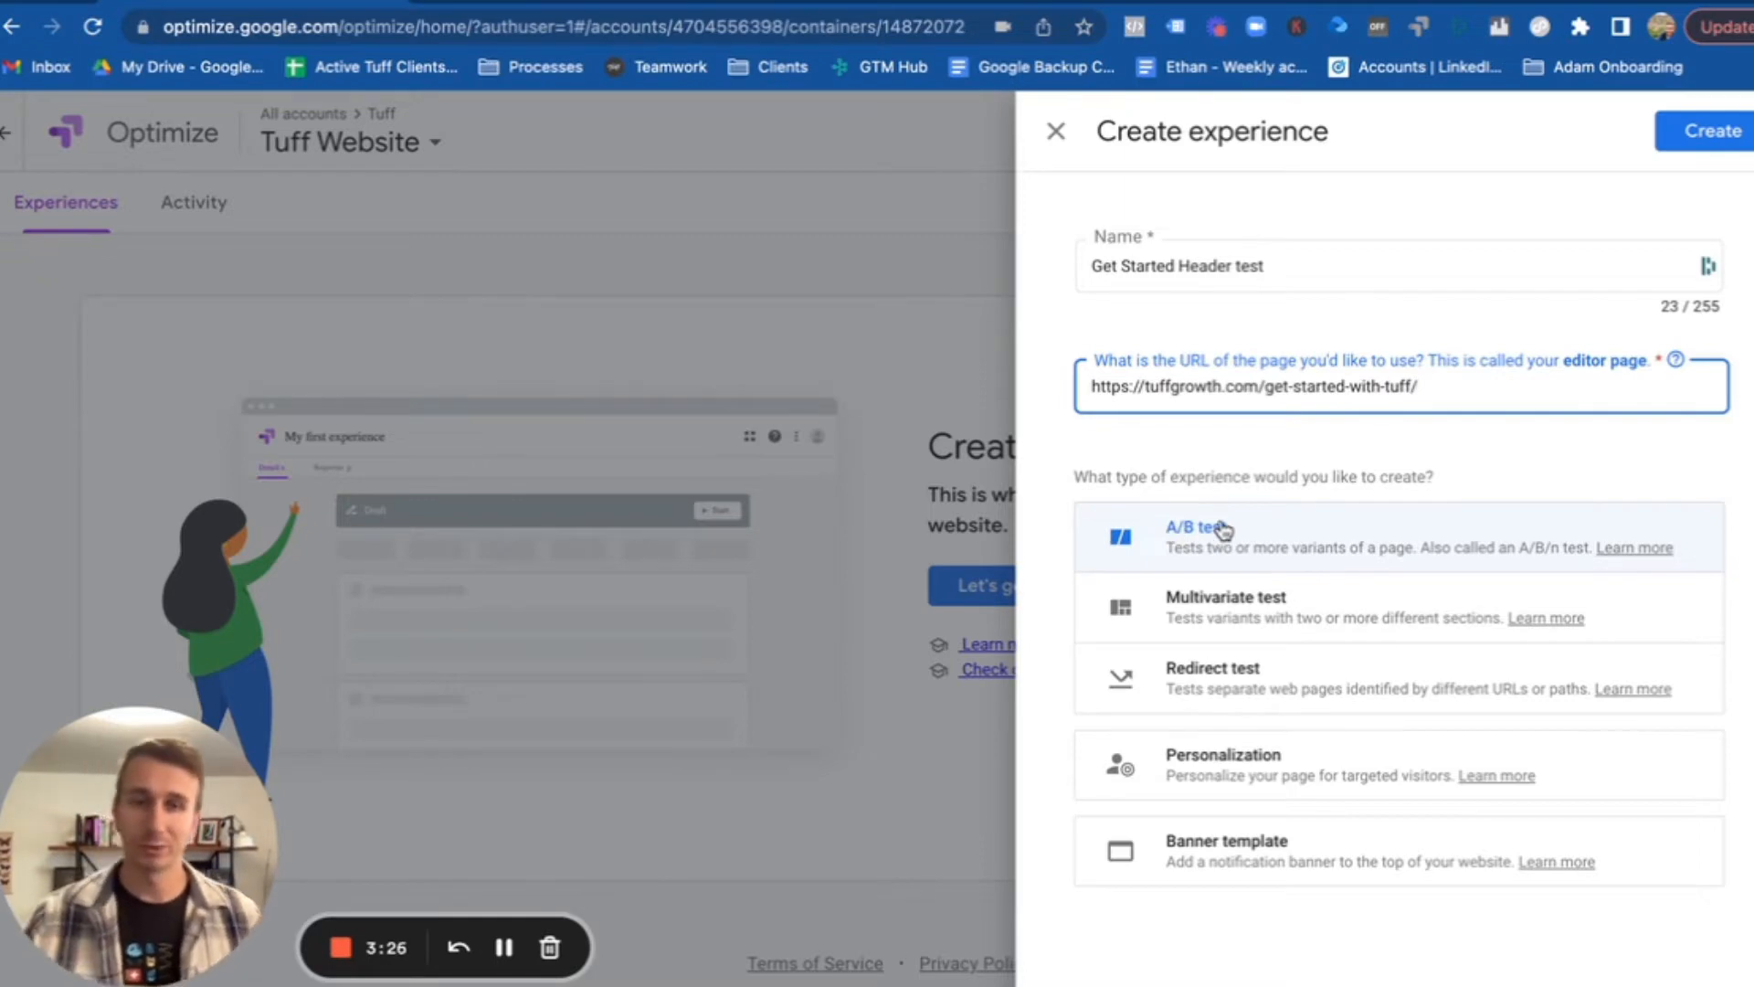
- Check the headline on the landing page and create the experience as an A/B test
{"action": "left_click", "coordinate": [554, 7]}
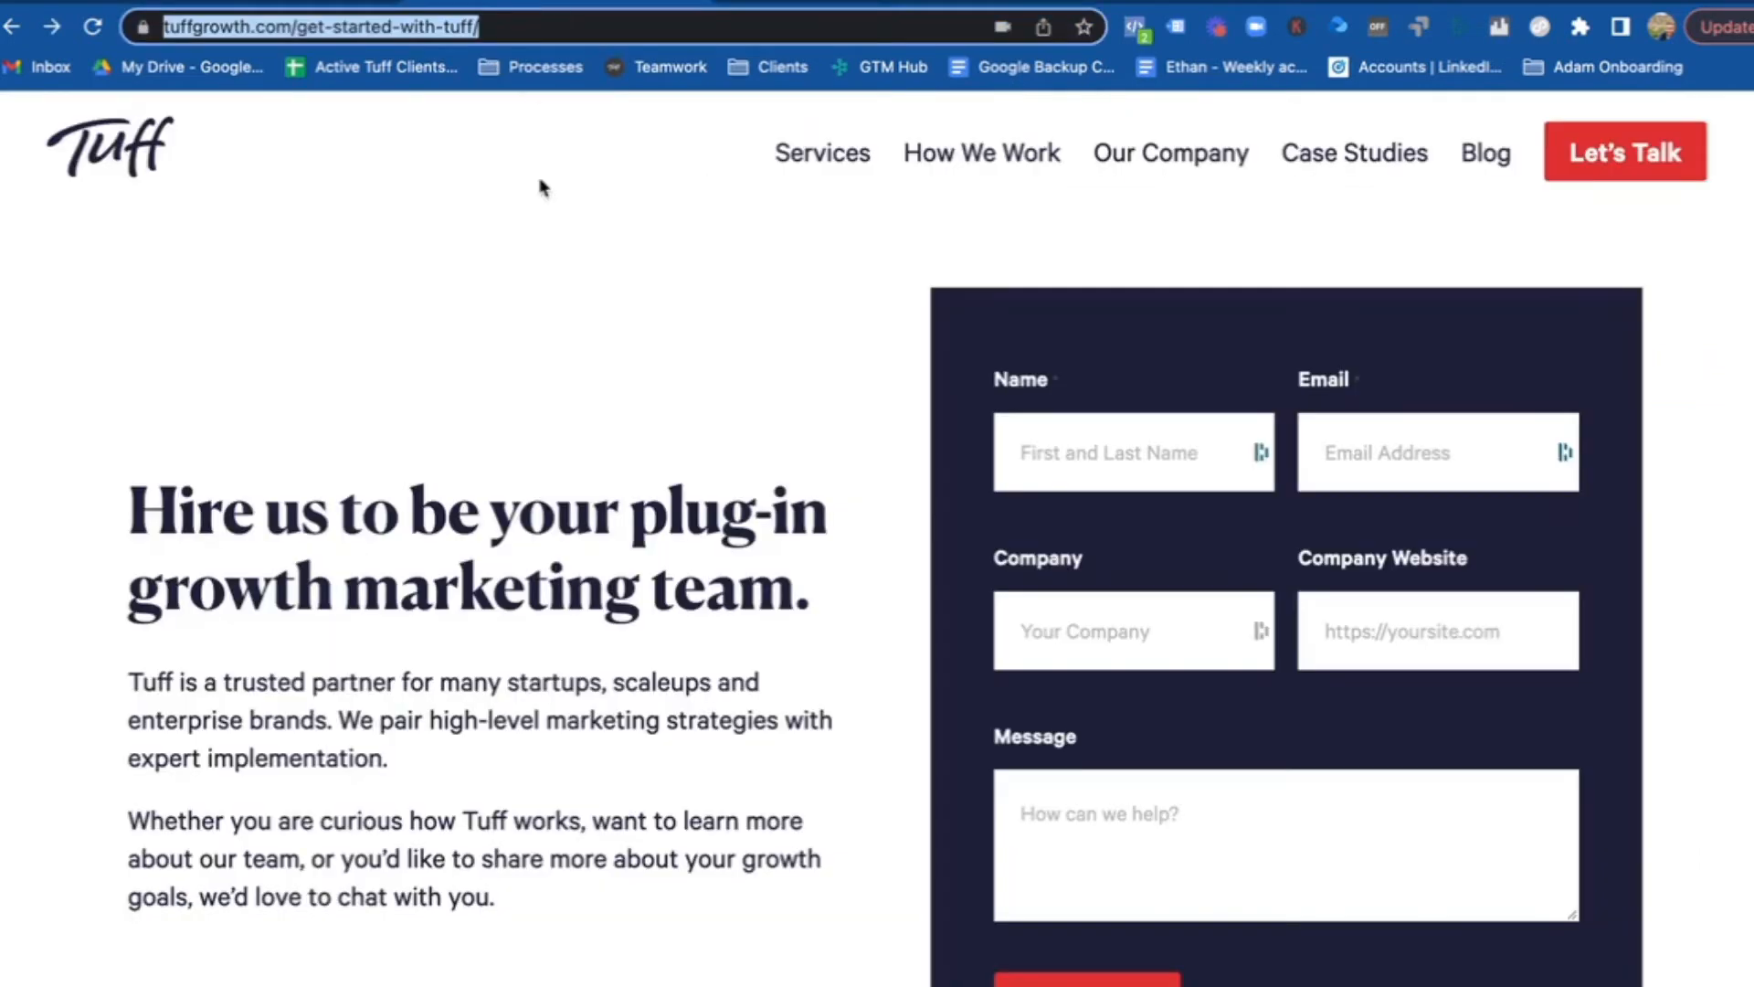
{"action": "left_click_drag", "start_coordinate": [133, 526], "coordinate": [821, 592]}
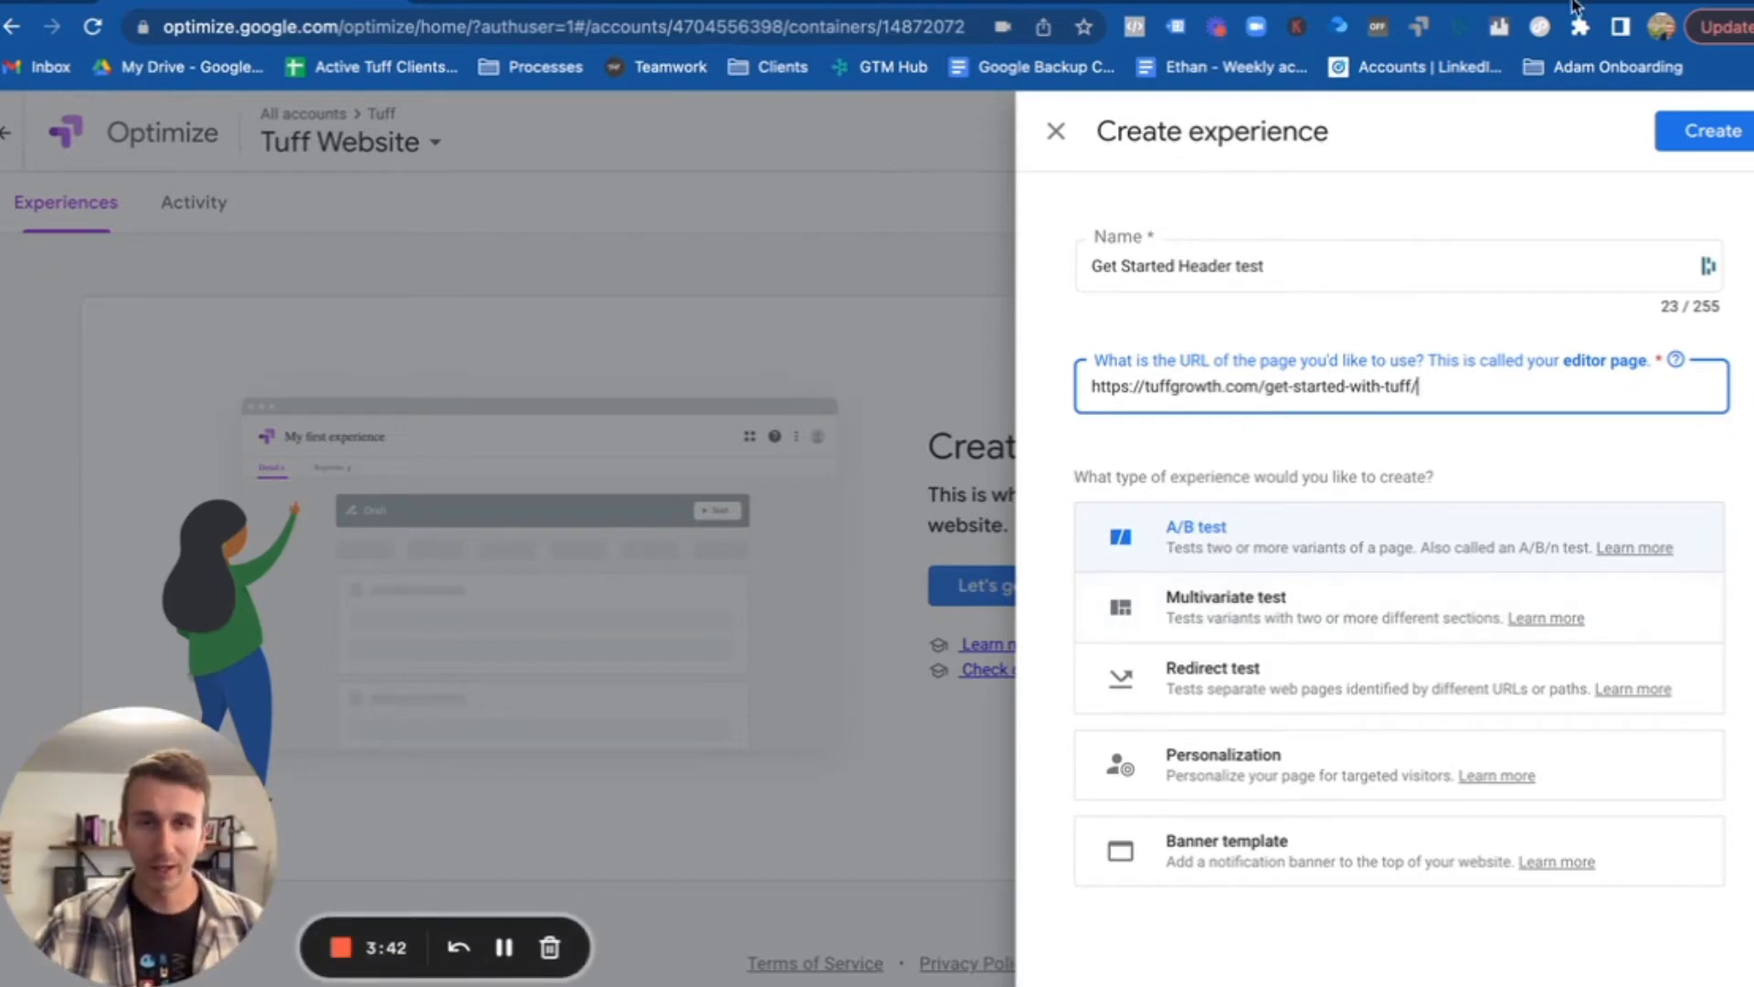
{"action": "left_click", "coordinate": [1679, 127]}
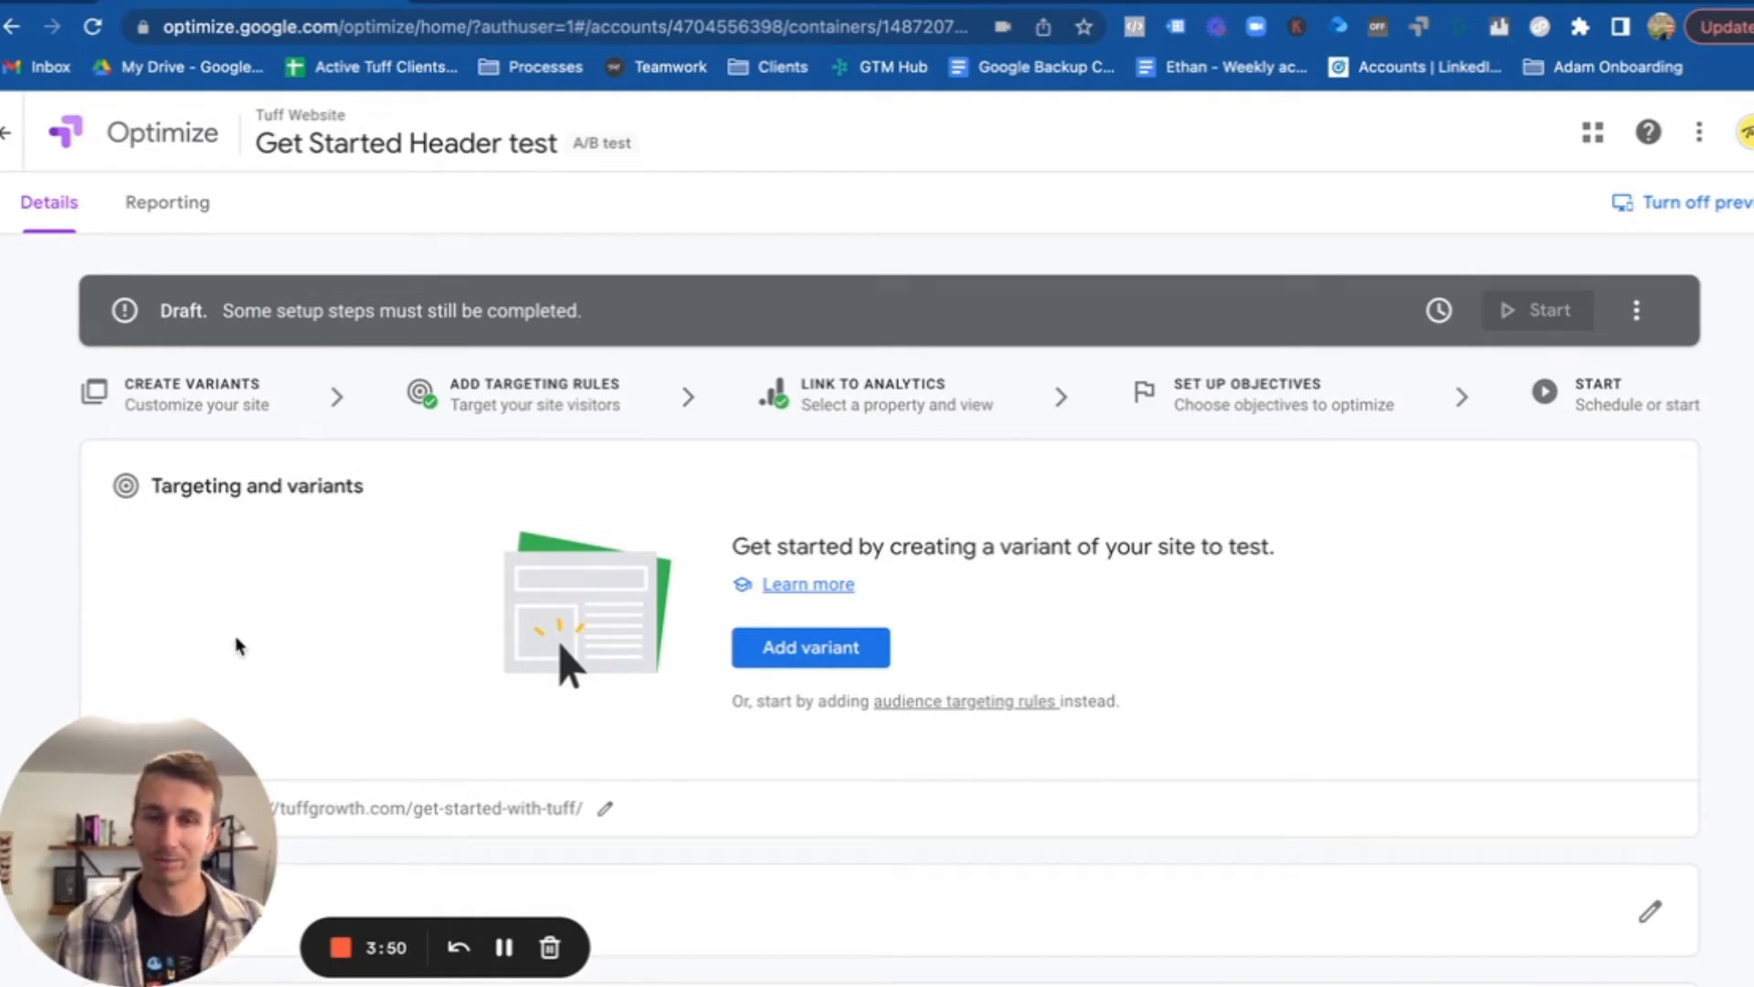
- Recheck the landing page's headline and add a variant named "Get Started header 2" to the experiment
{"action": "left_click", "coordinate": [529, 9]}
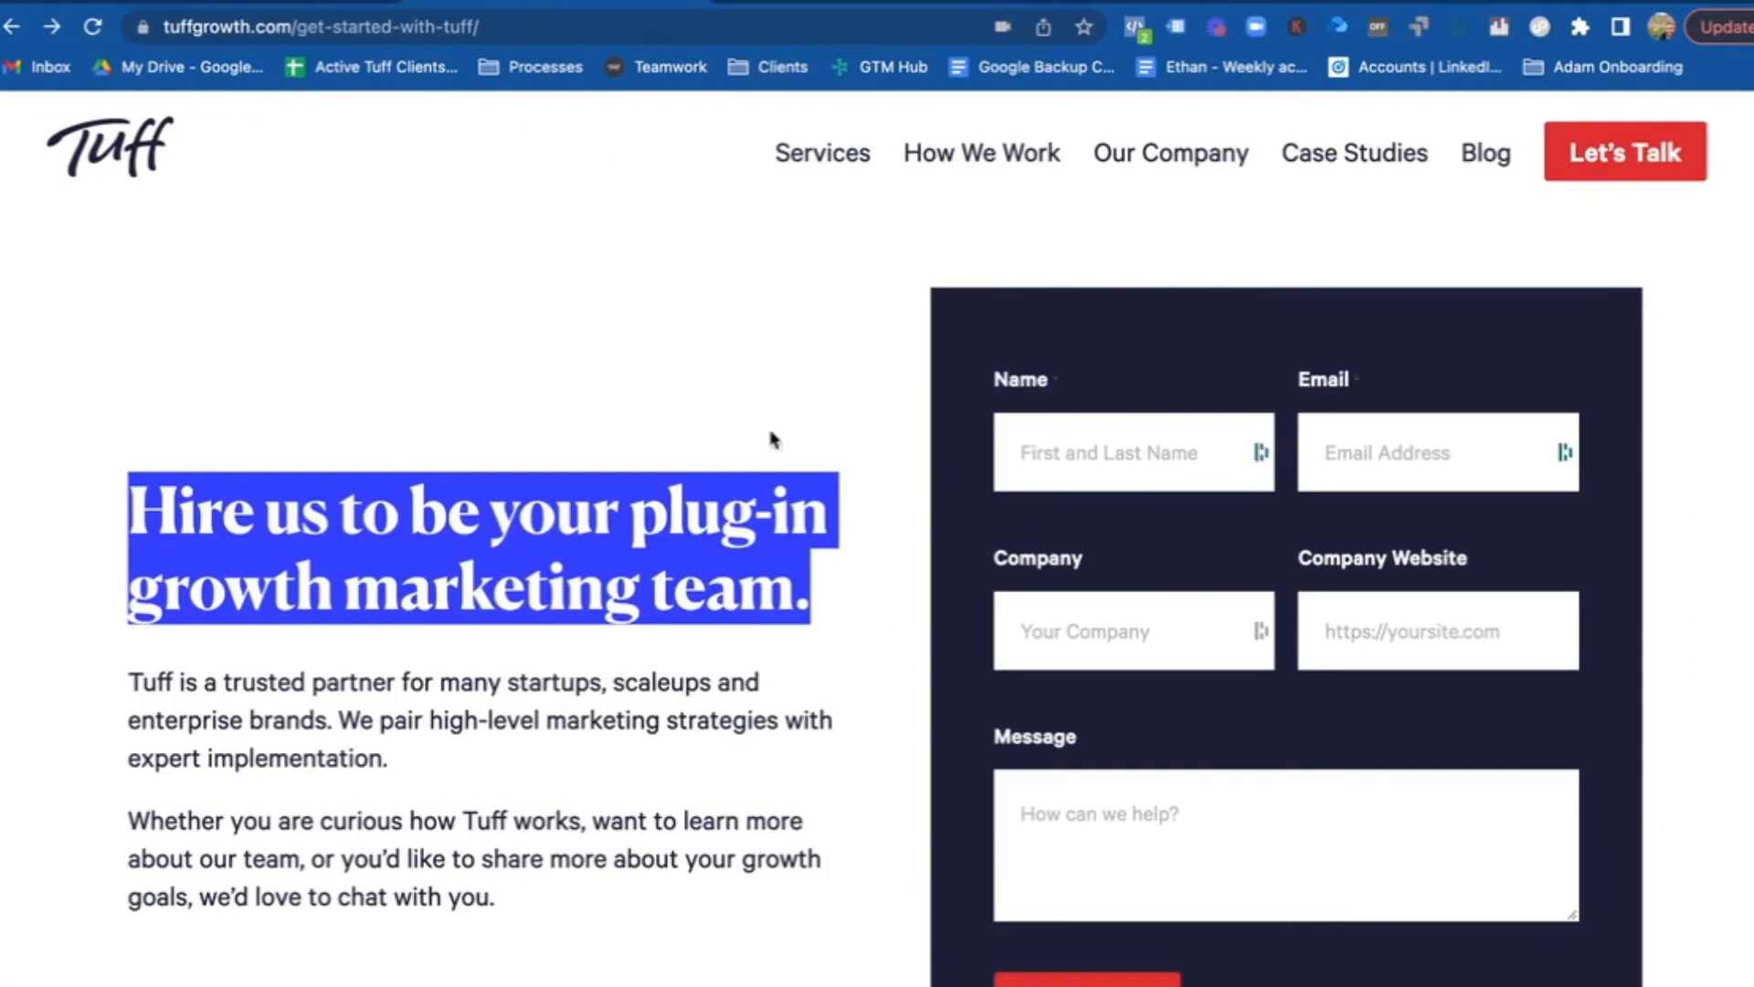
{"action": "left_click", "coordinate": [366, 484]}
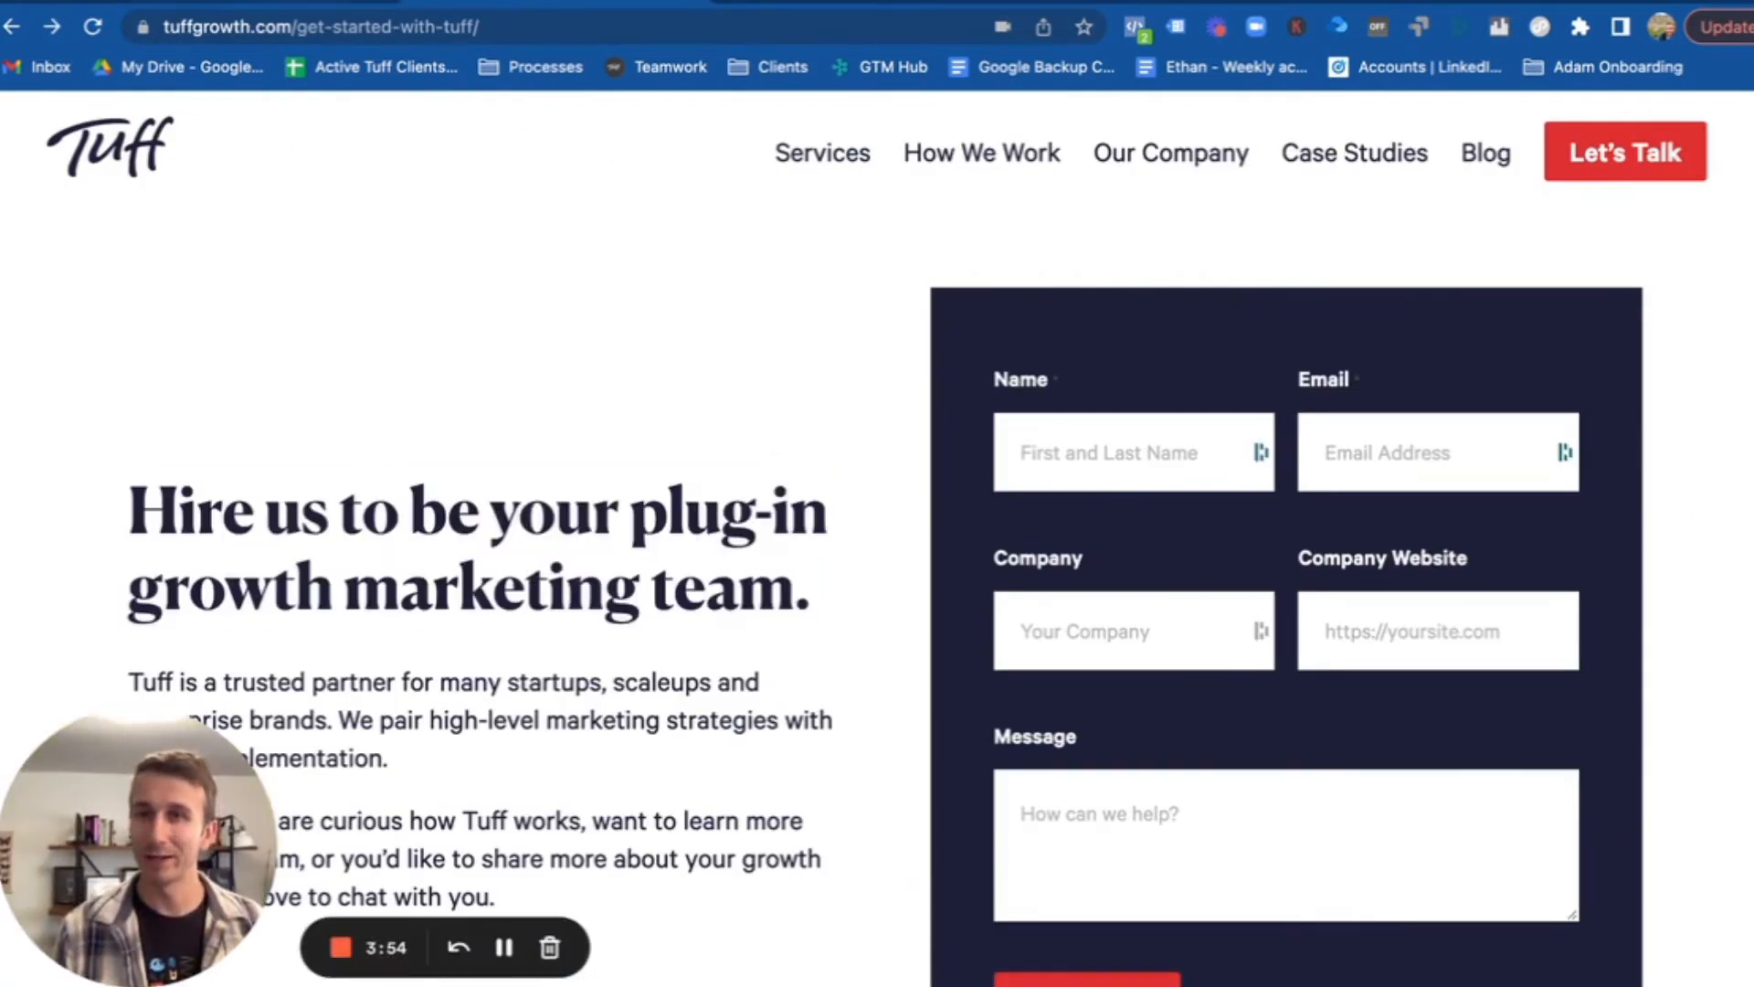
{"action": "key", "text": "ctrl+shift+Tab"}
{"action": "left_click", "coordinate": [850, 646]}
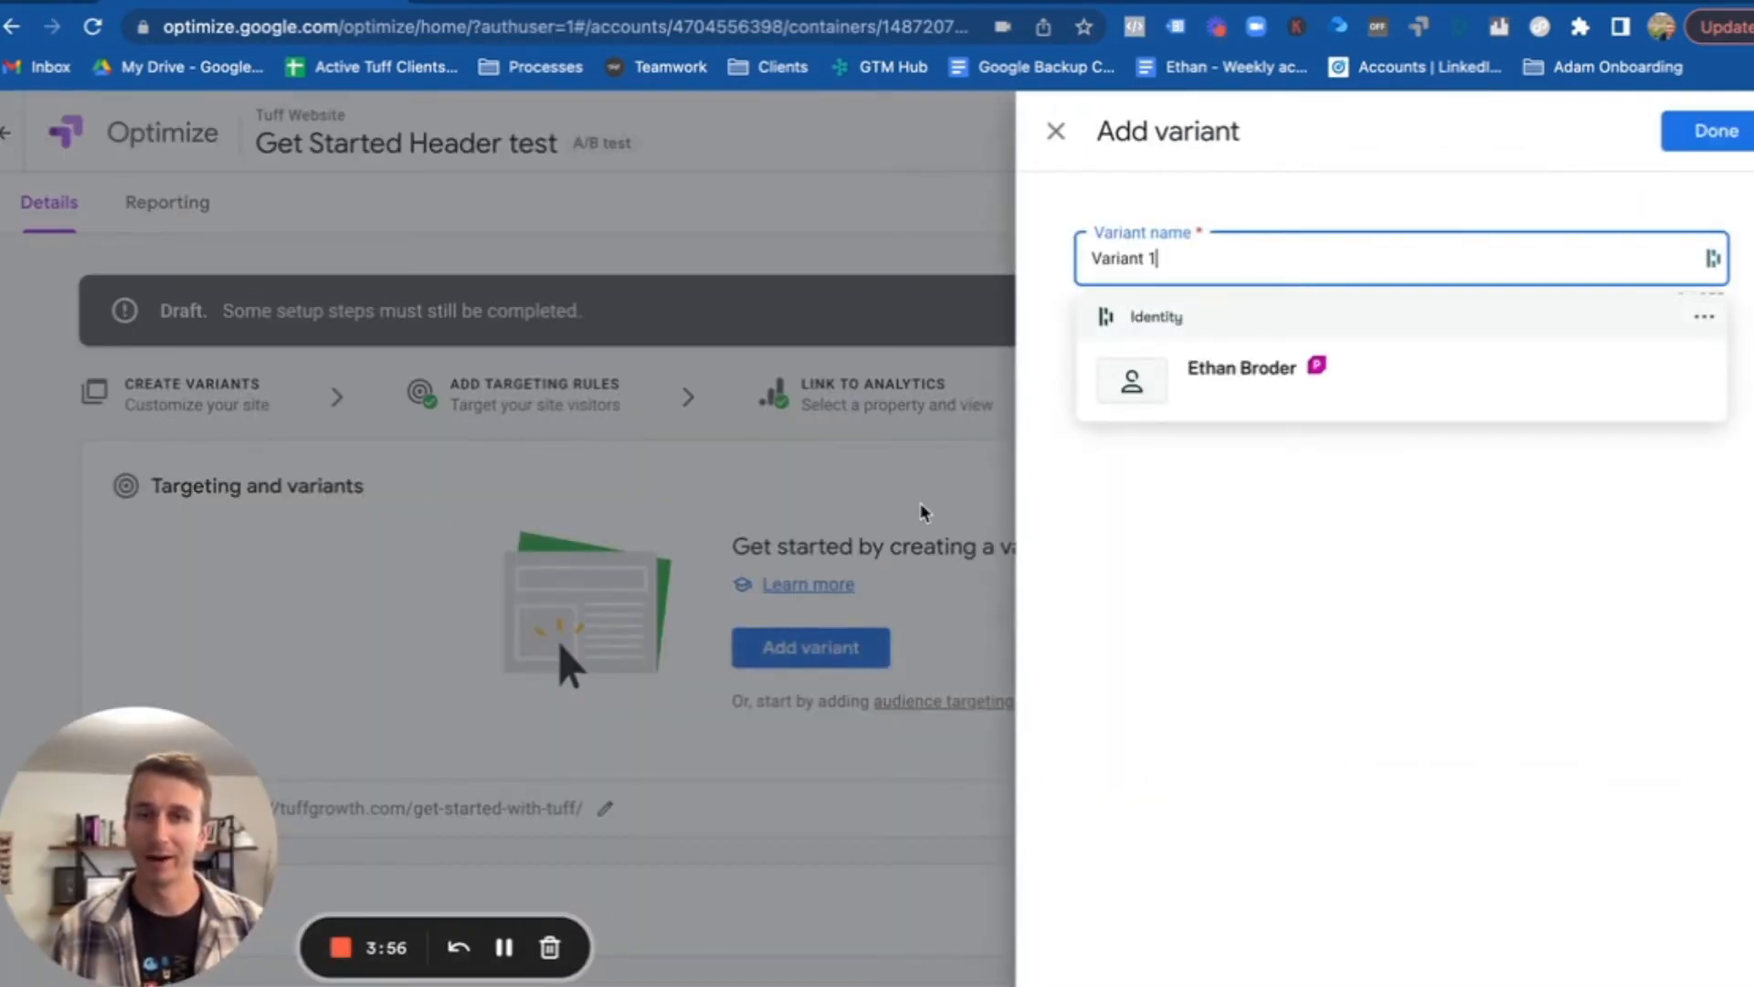
{"action": "triple_click", "coordinate": [1193, 260]}
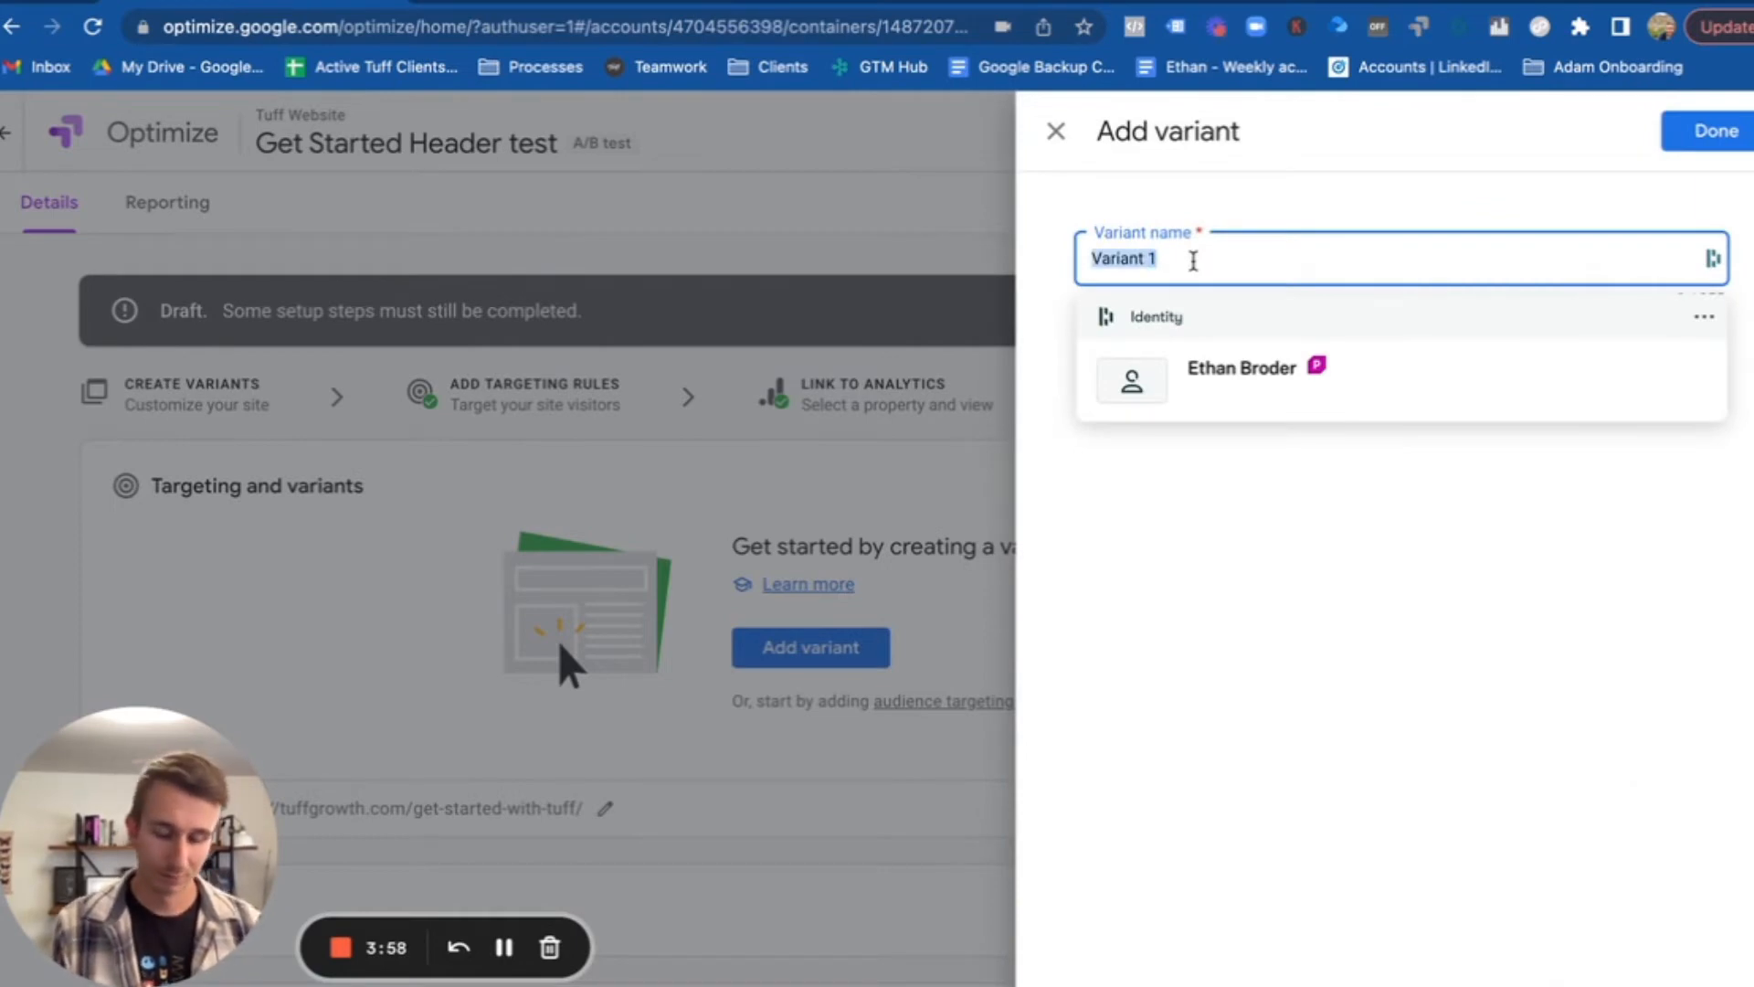
{"action": "type", "text": "Get S"}
{"action": "type", "text": "tarted header 2"}
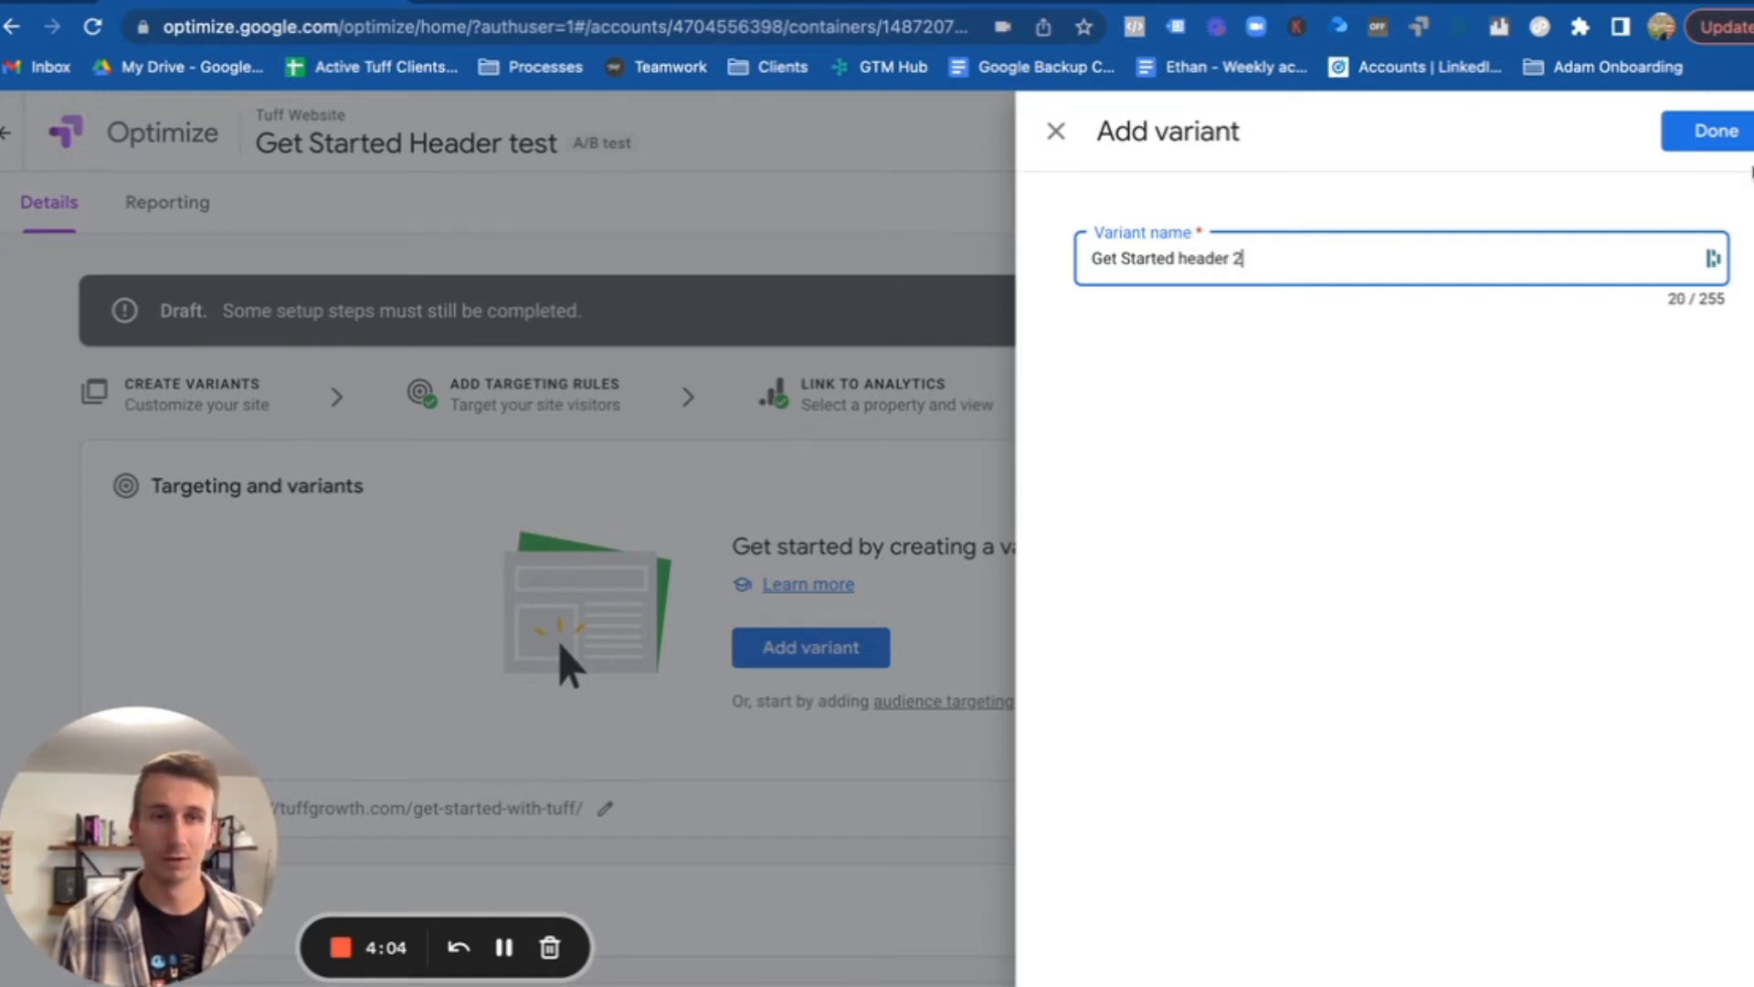
{"action": "left_click", "coordinate": [1736, 142]}
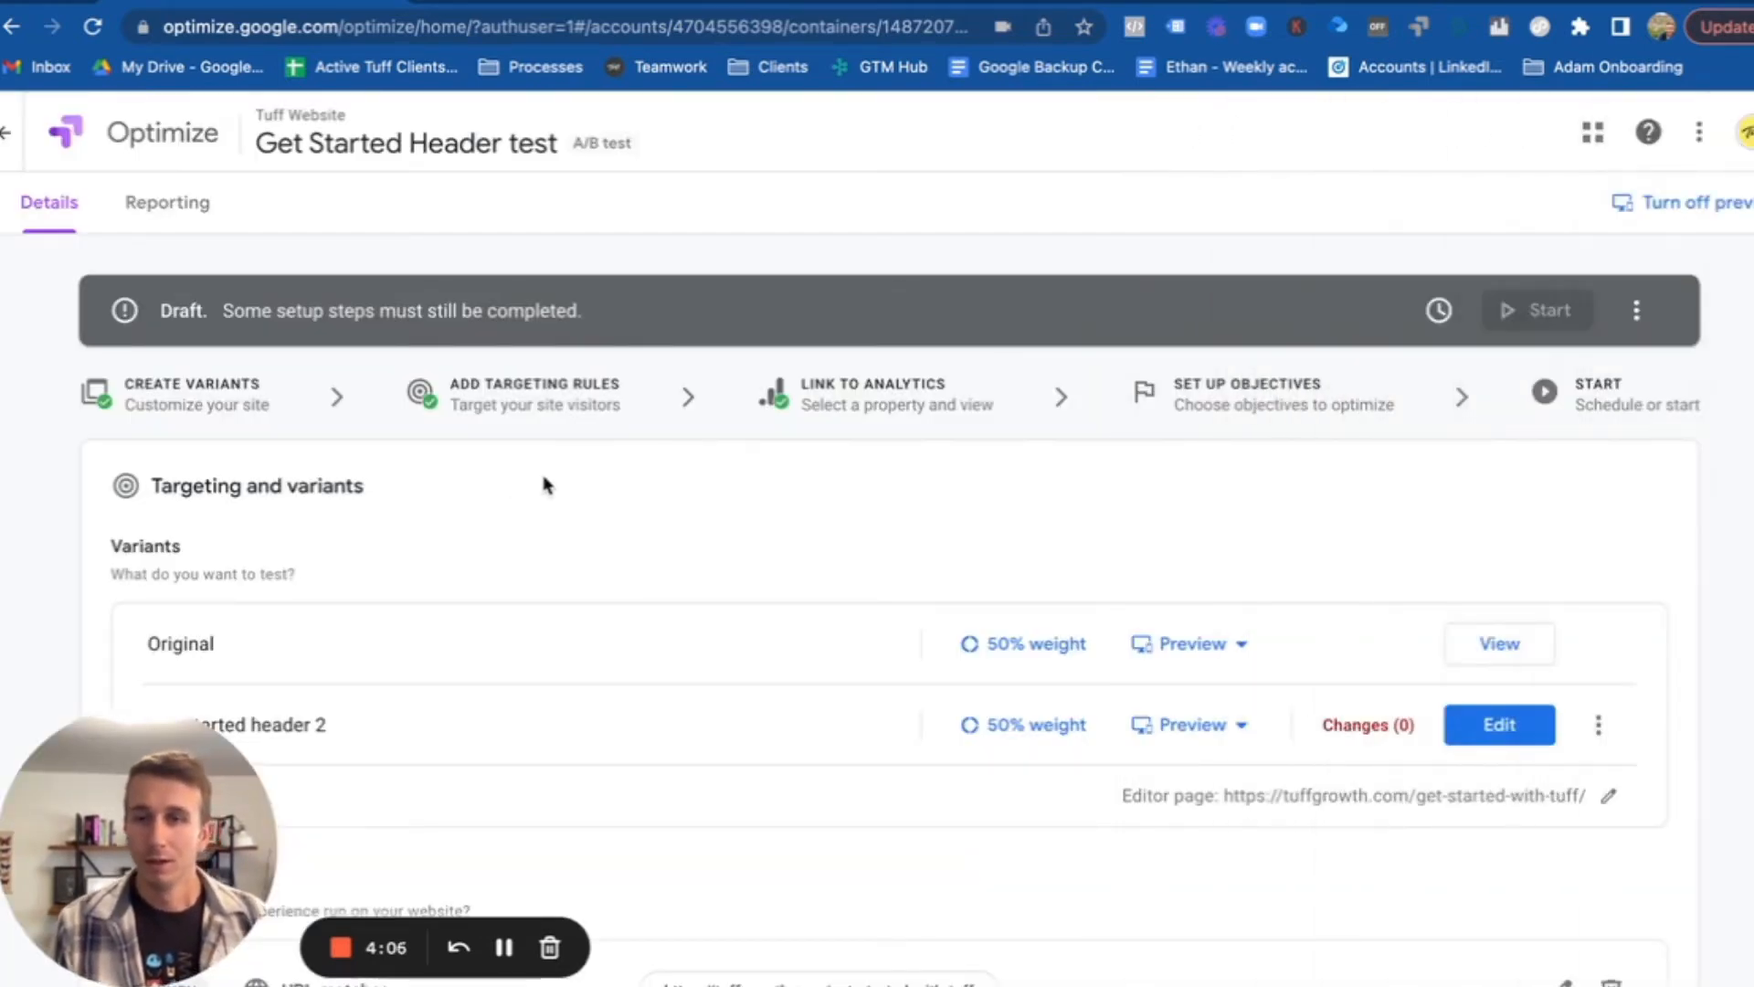
- Set the variant weights to custom percentages, with 80% for Original and 20% for Get Started header 2
{"action": "scroll", "coordinate": [803, 689], "scroll_direction": "down", "scroll_amount": 2}
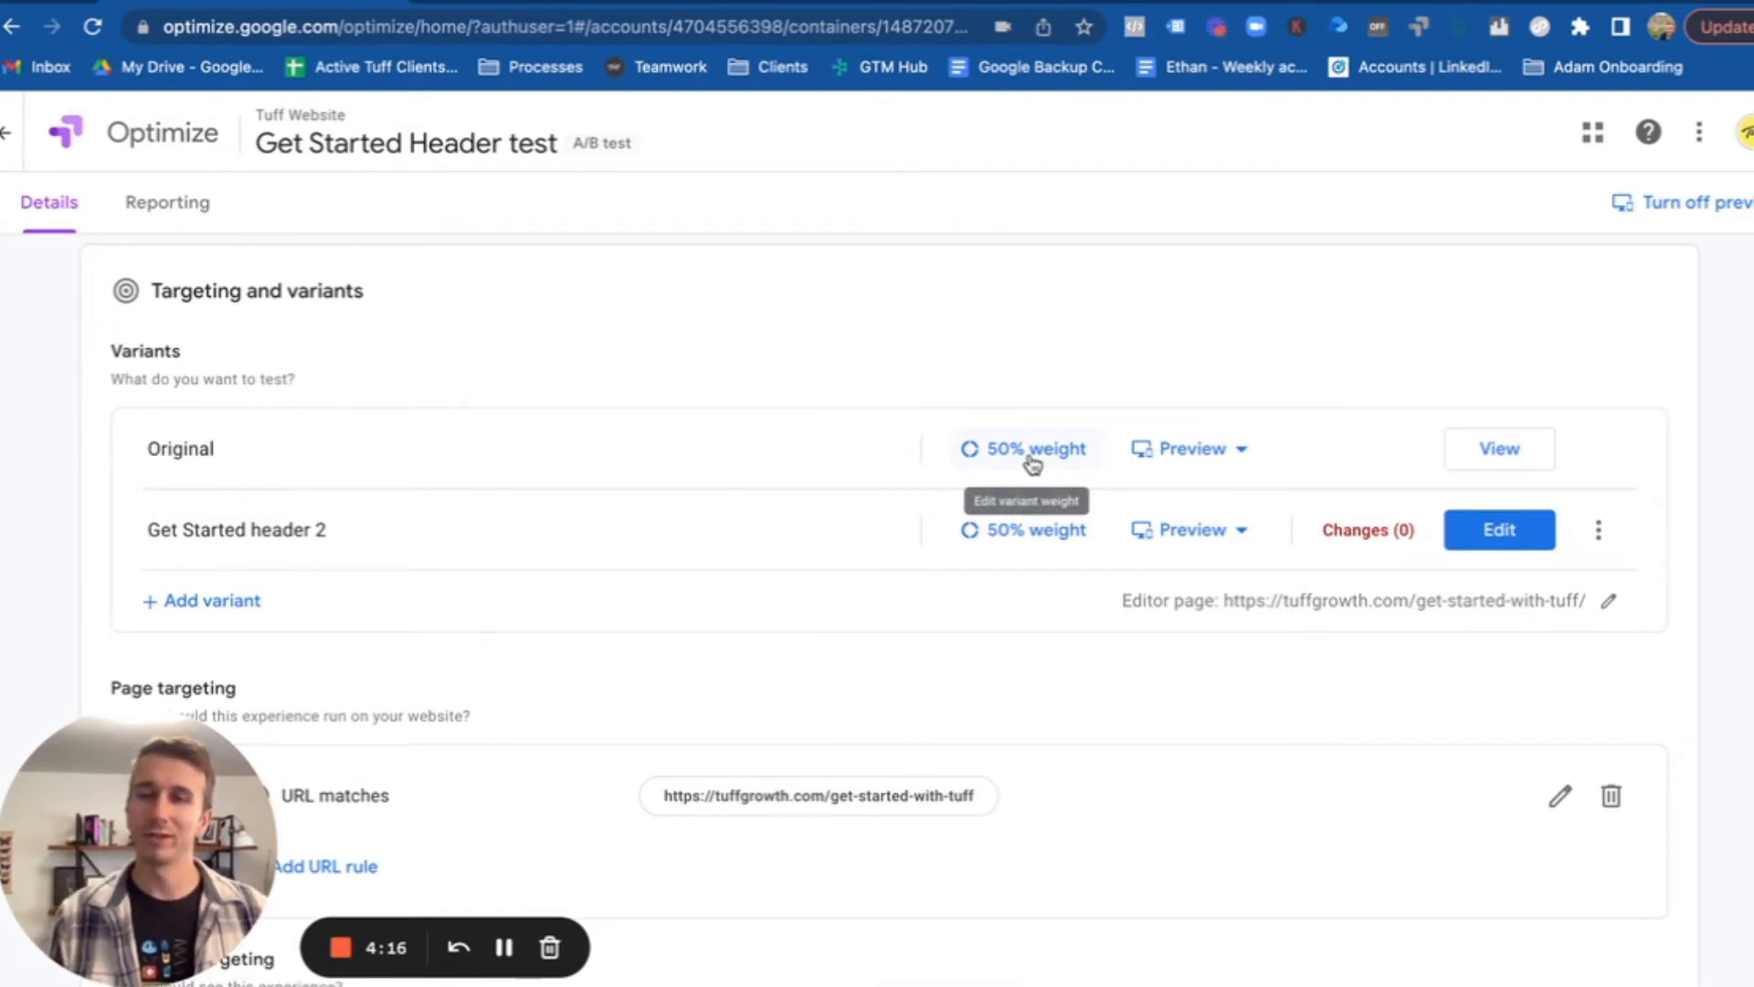
{"action": "left_click", "coordinate": [1027, 540]}
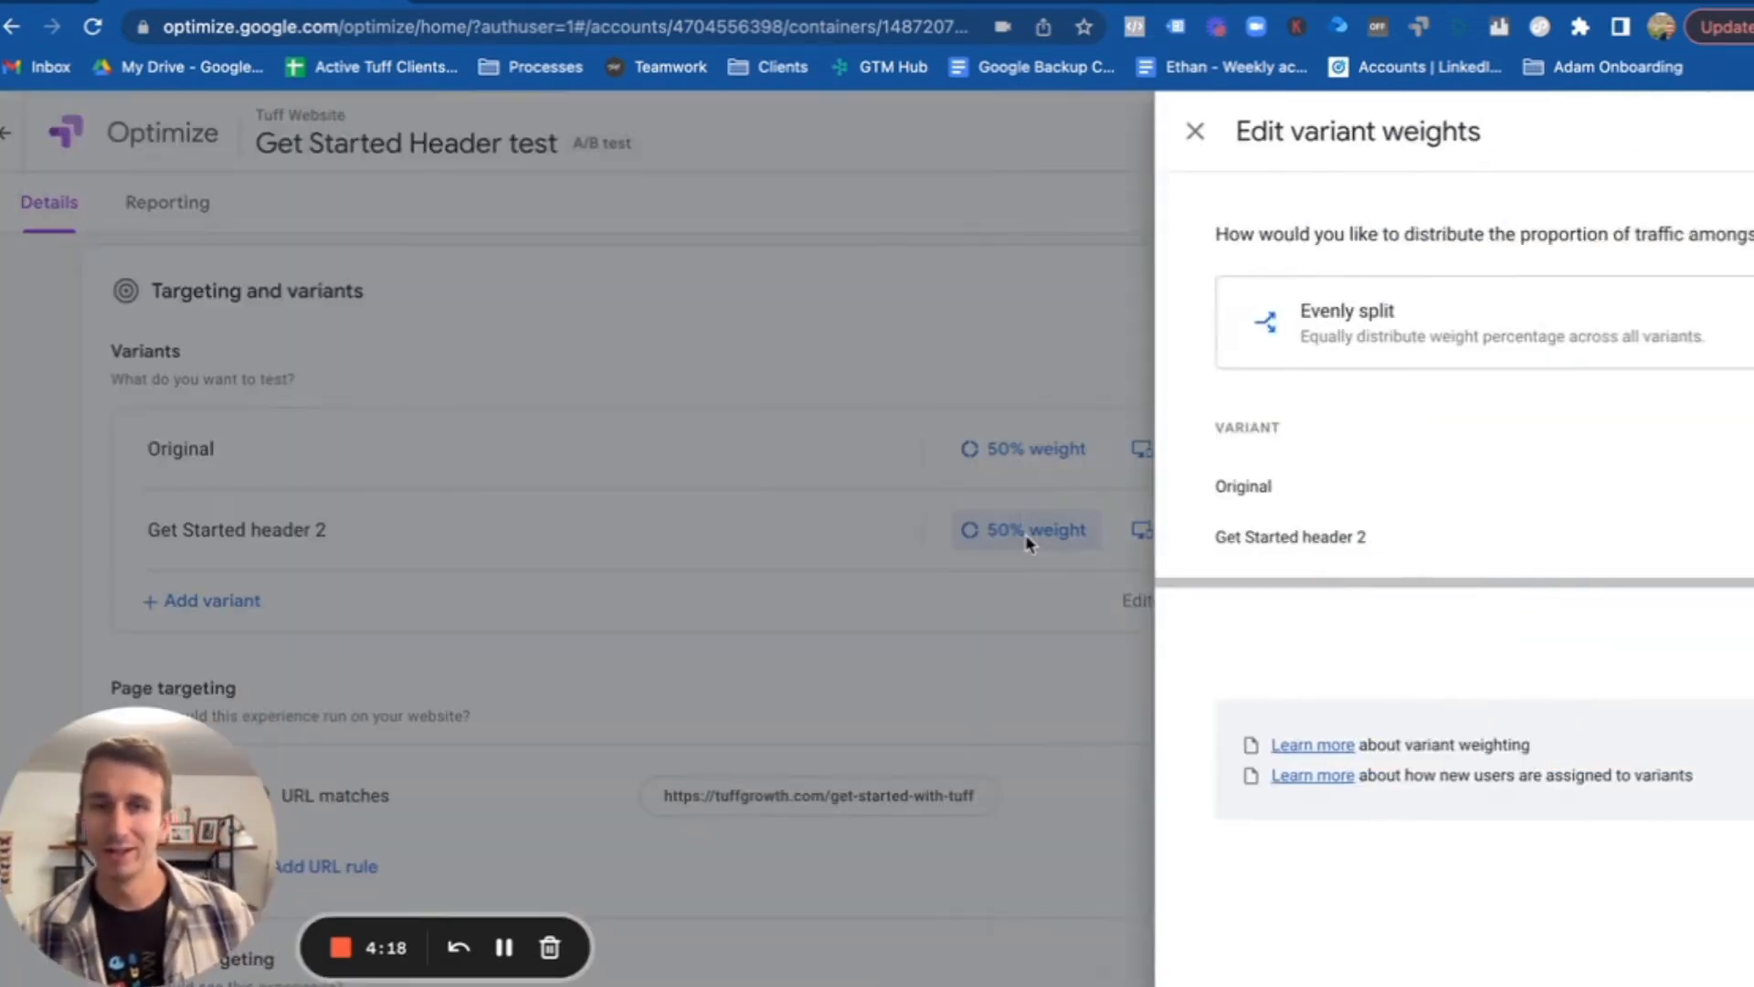
{"action": "left_click", "coordinate": [1434, 327]}
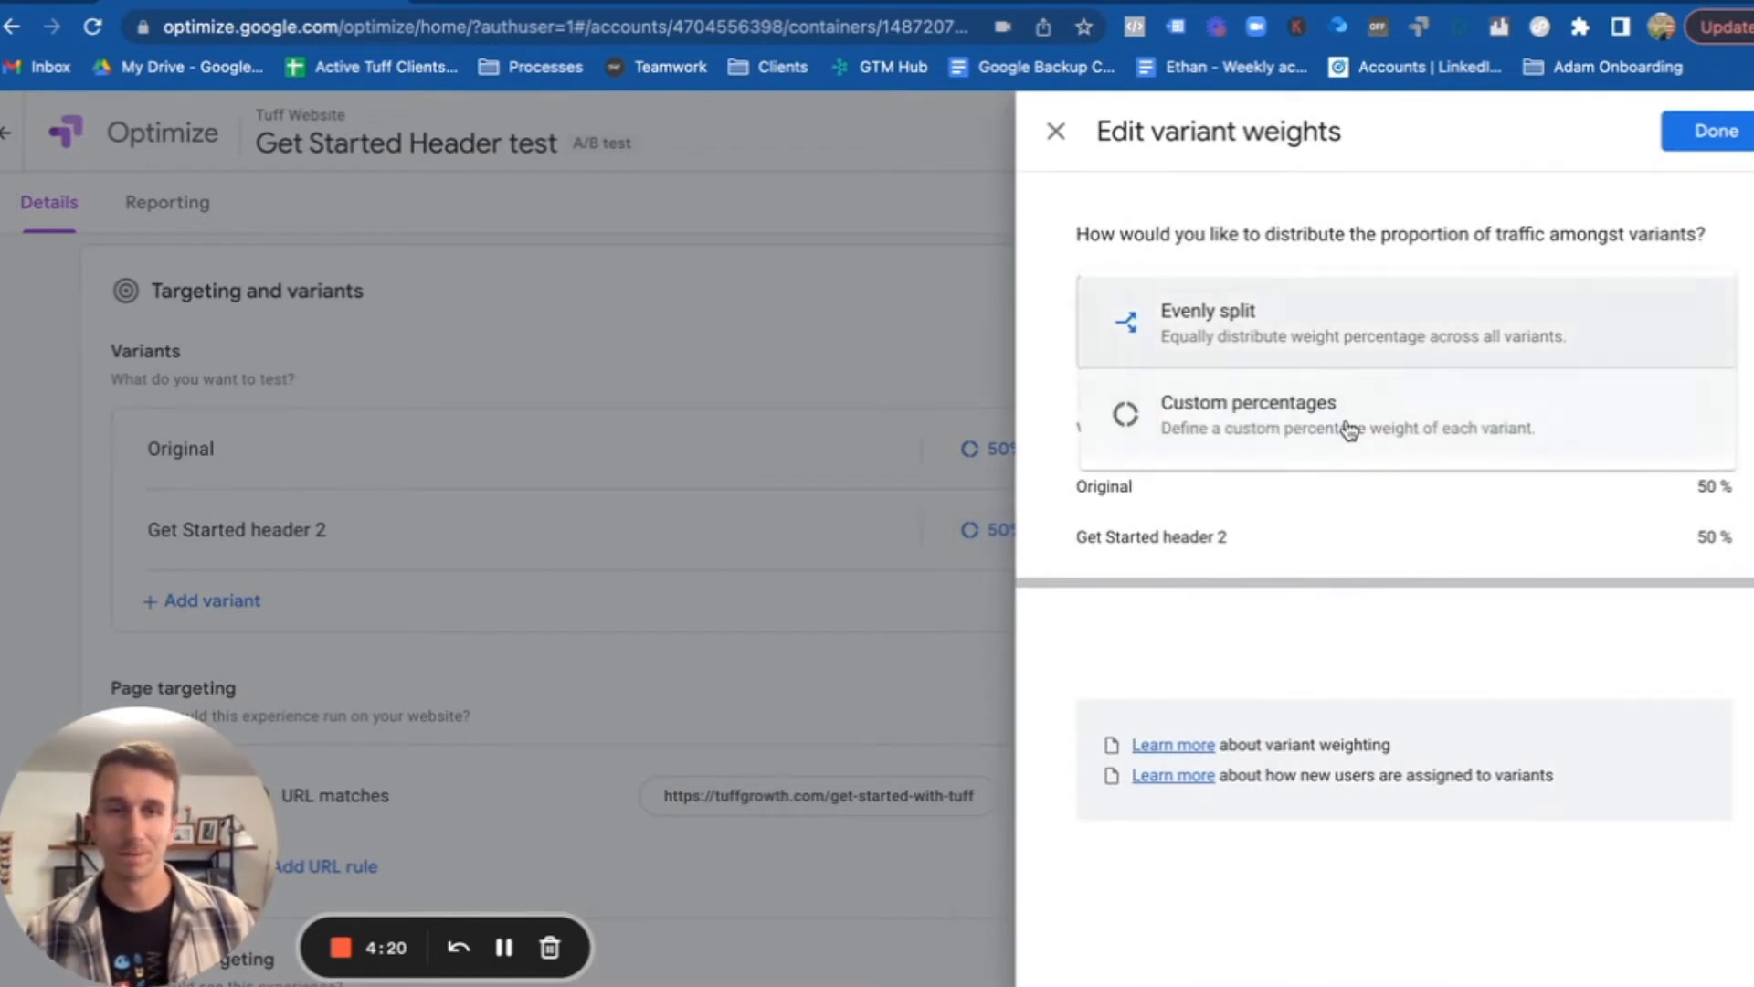
{"action": "left_click", "coordinate": [1324, 447]}
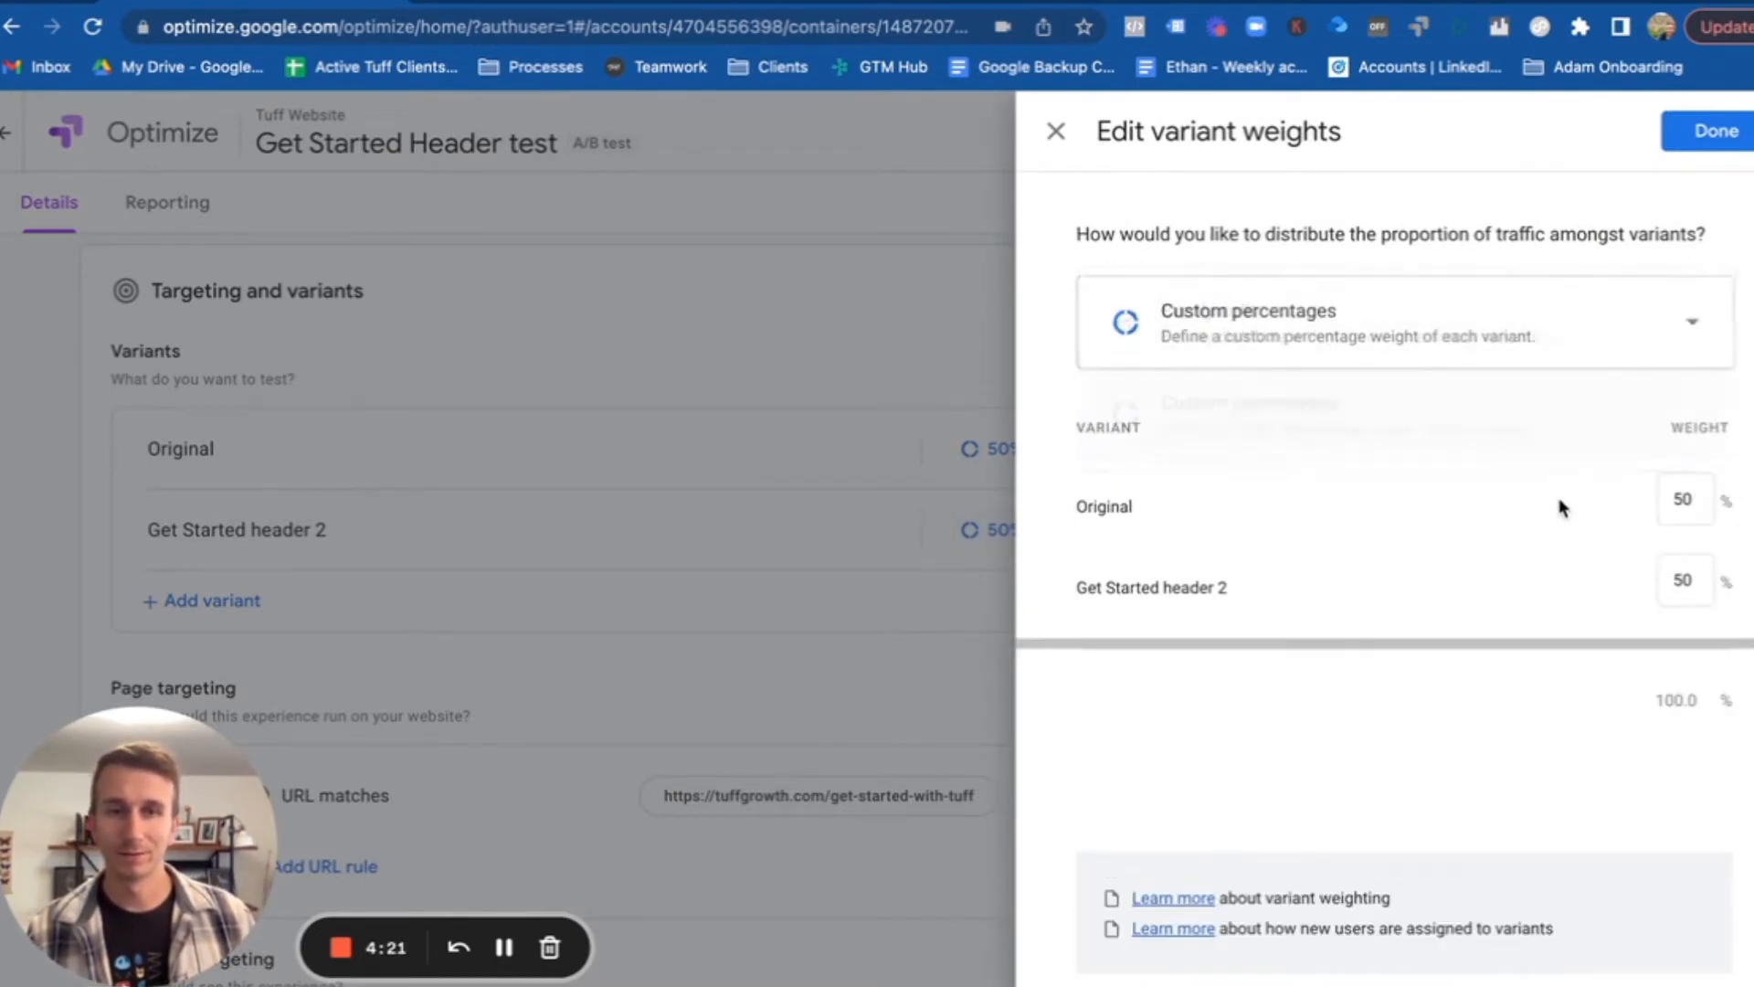
{"action": "left_click", "coordinate": [1689, 585]}
{"action": "key", "text": "BackSpace"}
{"action": "key", "text": "BackSpace"}
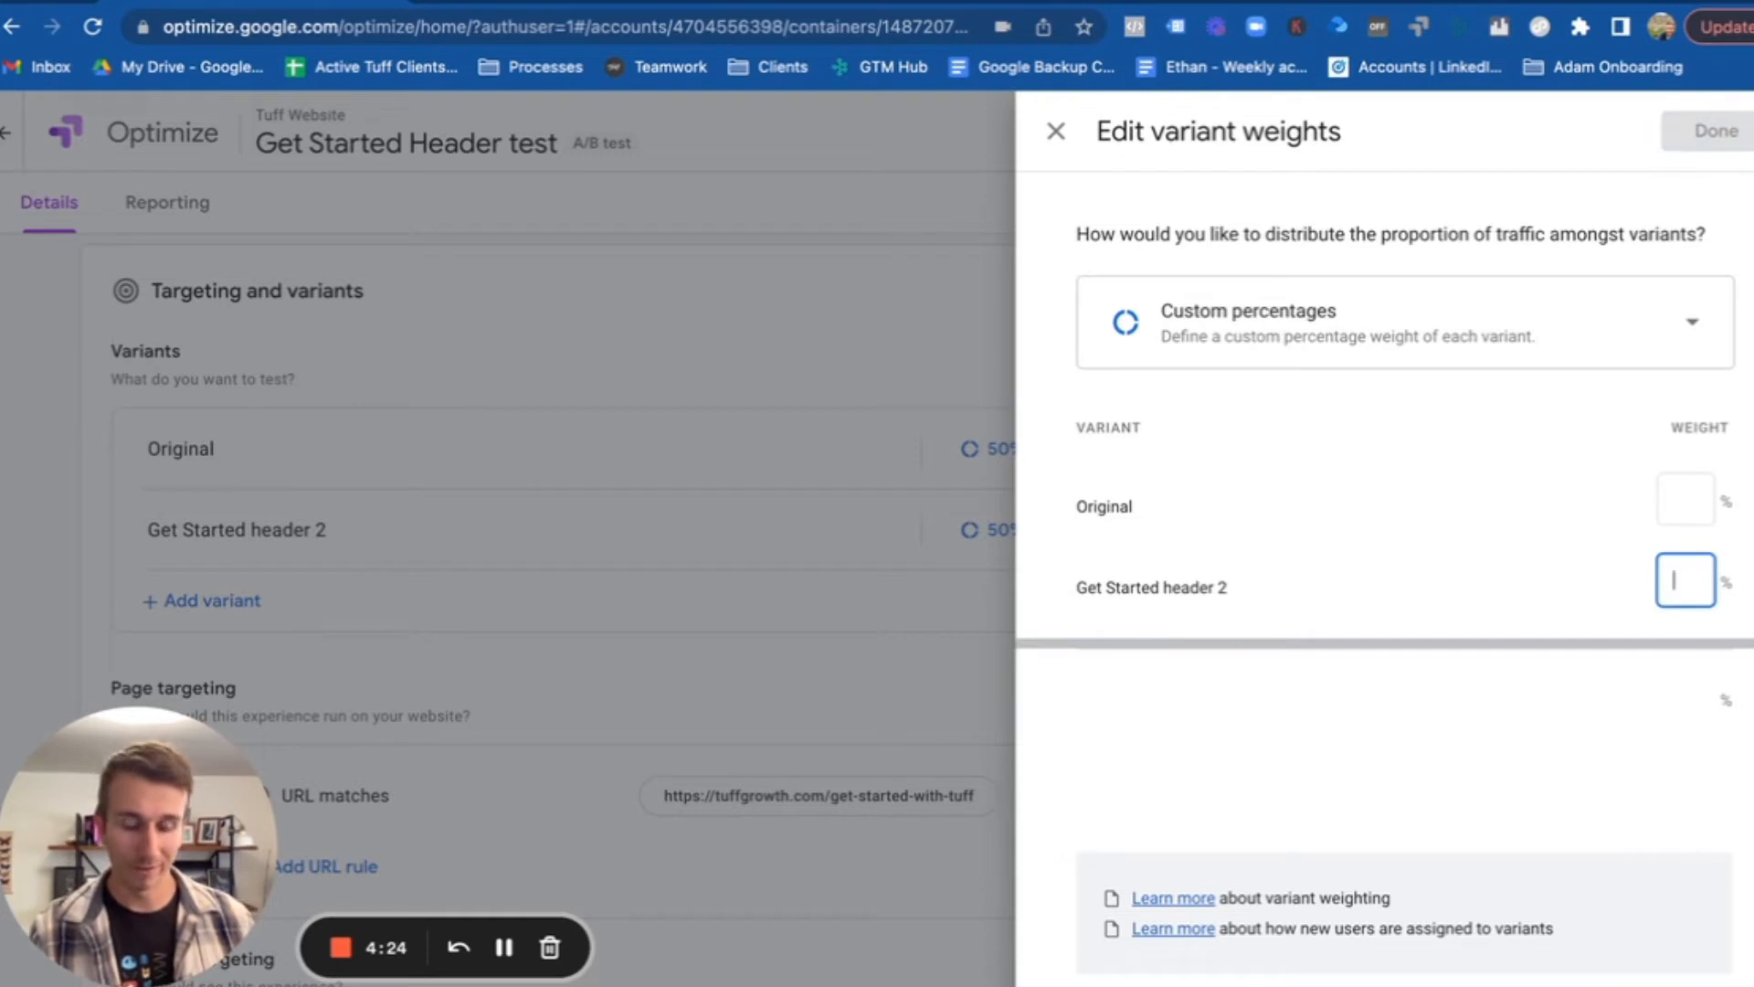
{"action": "type", "text": "20"}
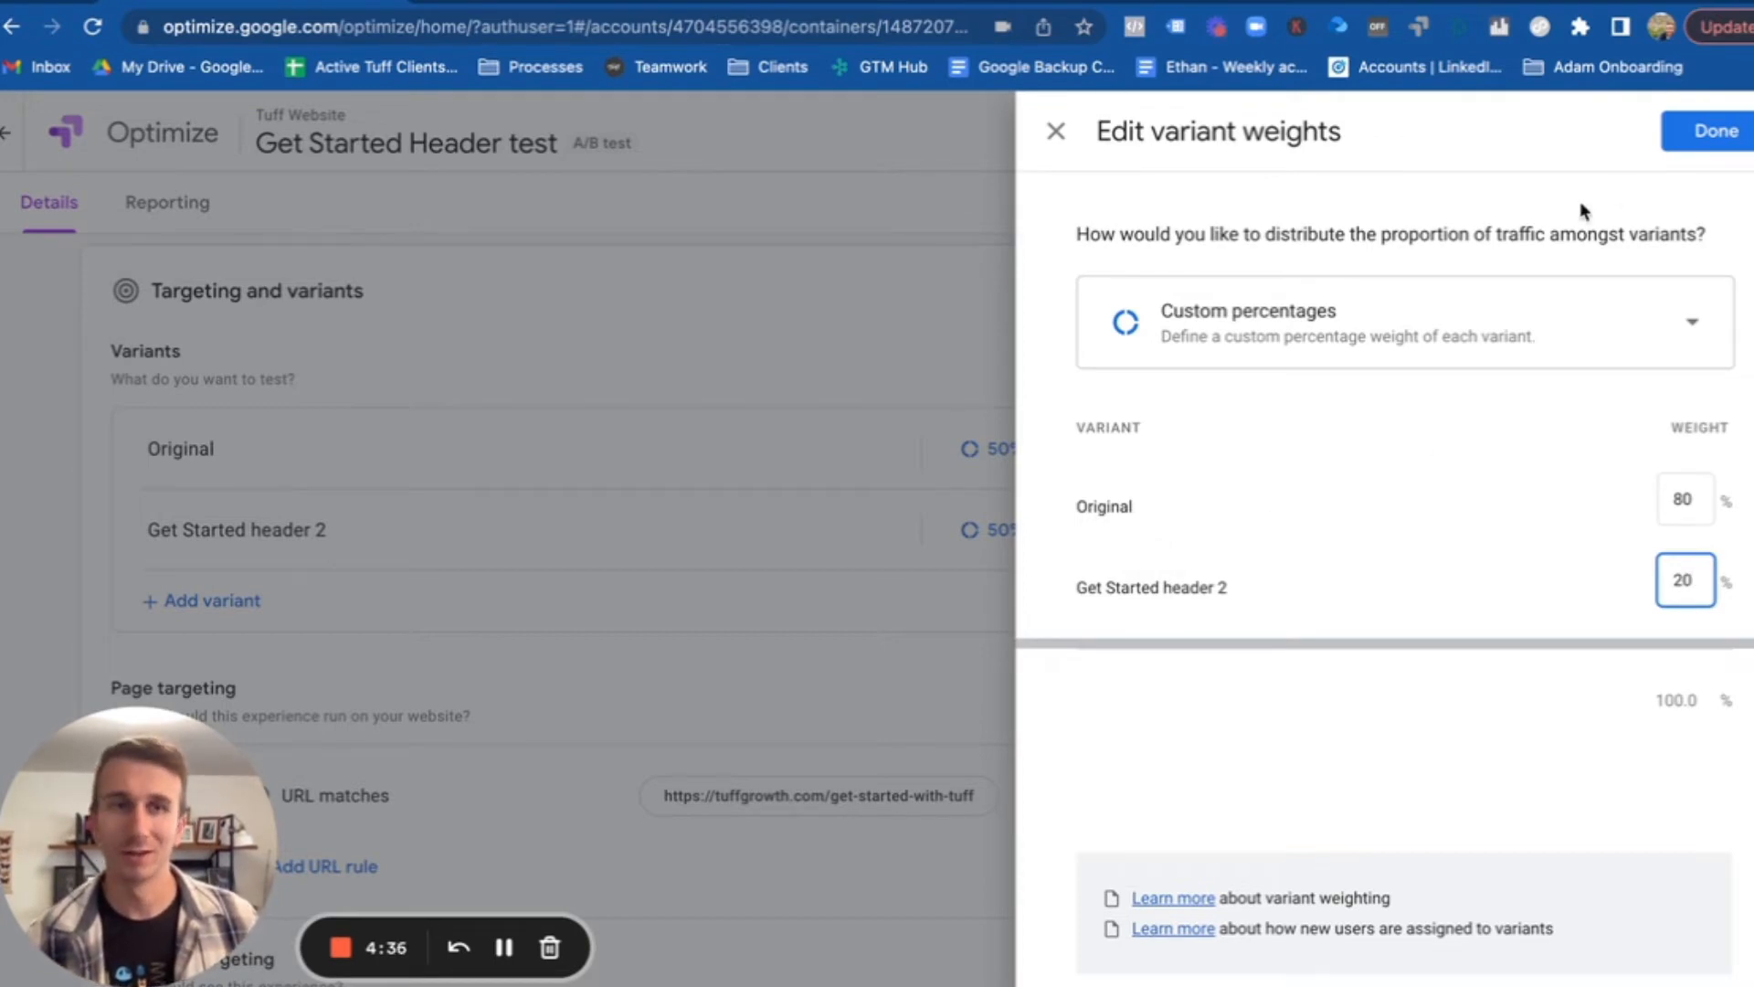
{"action": "left_click", "coordinate": [1699, 147]}
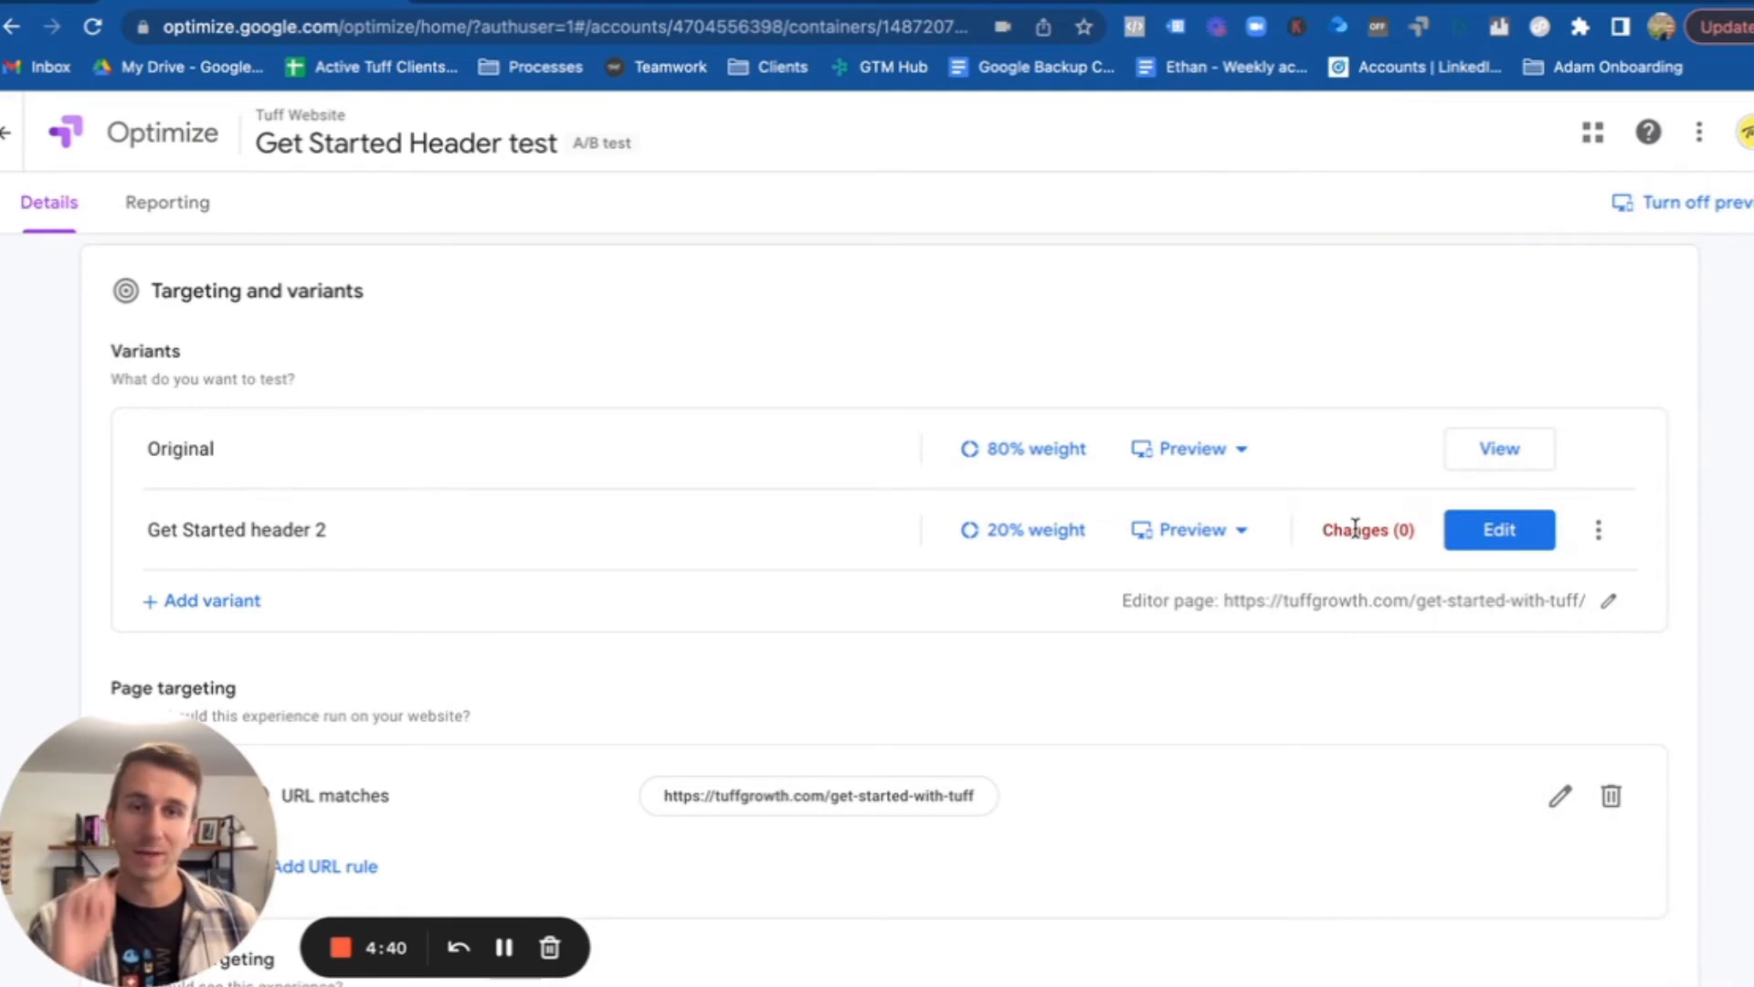
- Open the Get Started header 2 variant in the visual editor and select the main heading above the introduction text
{"action": "left_click", "coordinate": [1454, 528]}
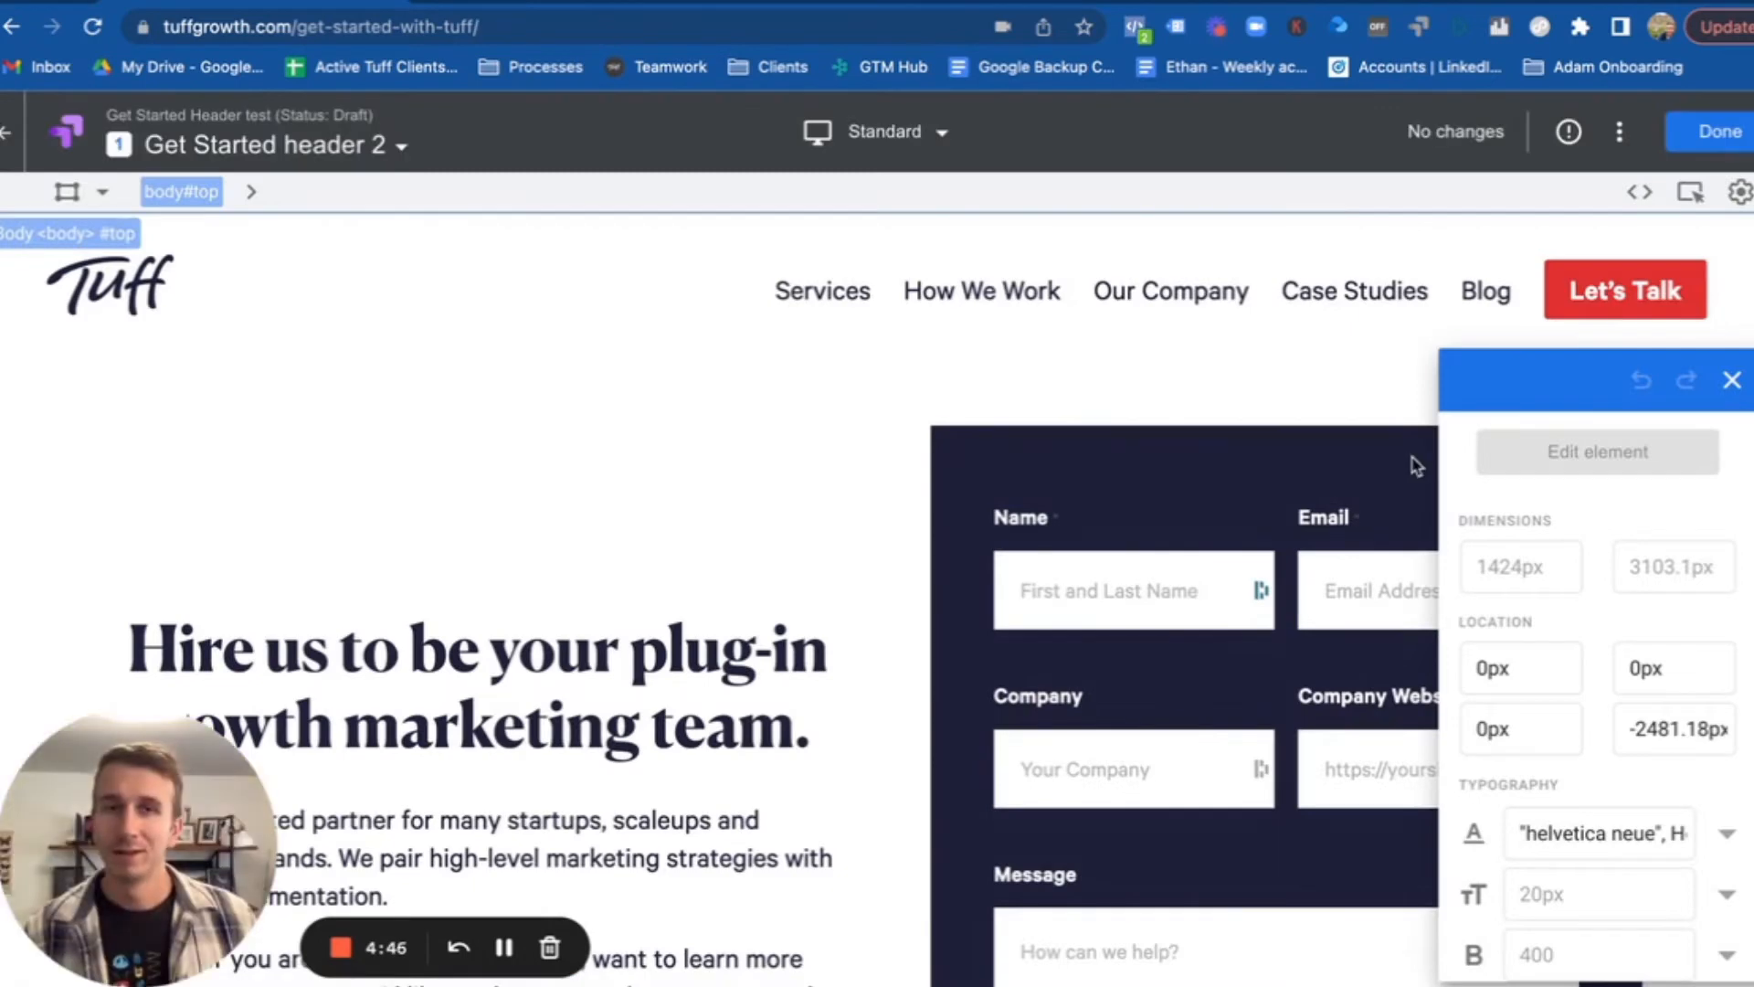
{"action": "left_click", "coordinate": [1412, 462]}
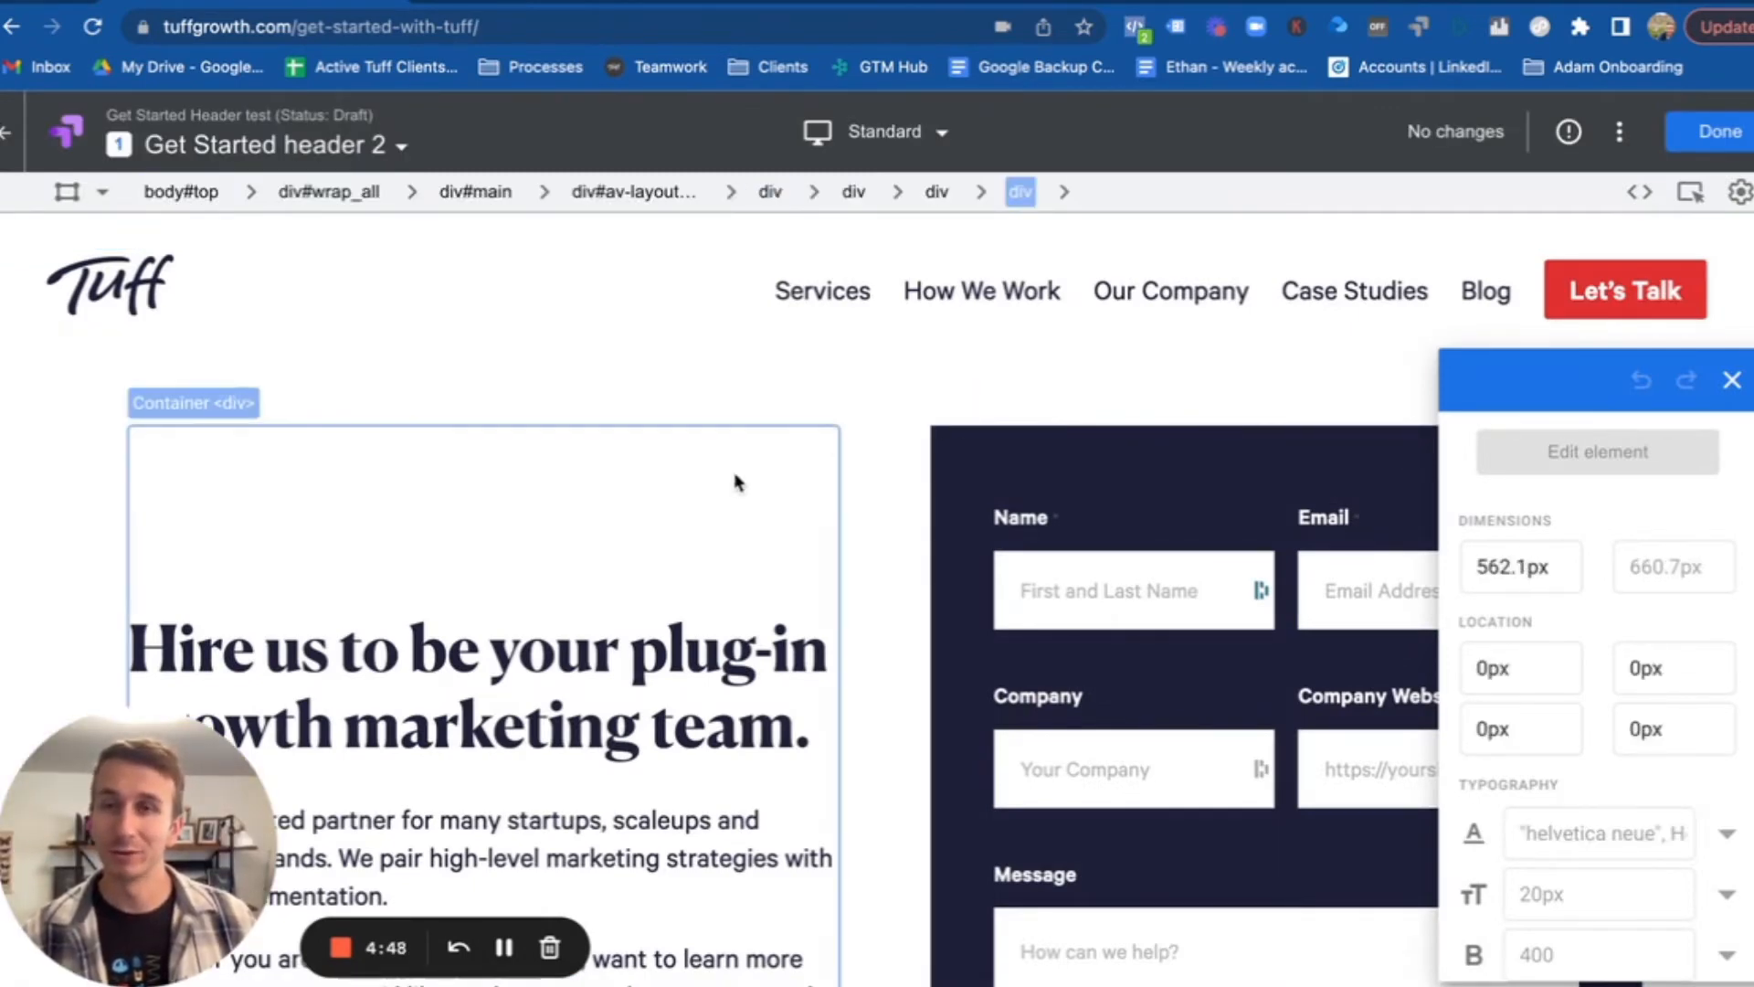
{"action": "scroll", "coordinate": [481, 403], "scroll_direction": "down", "scroll_amount": 2}
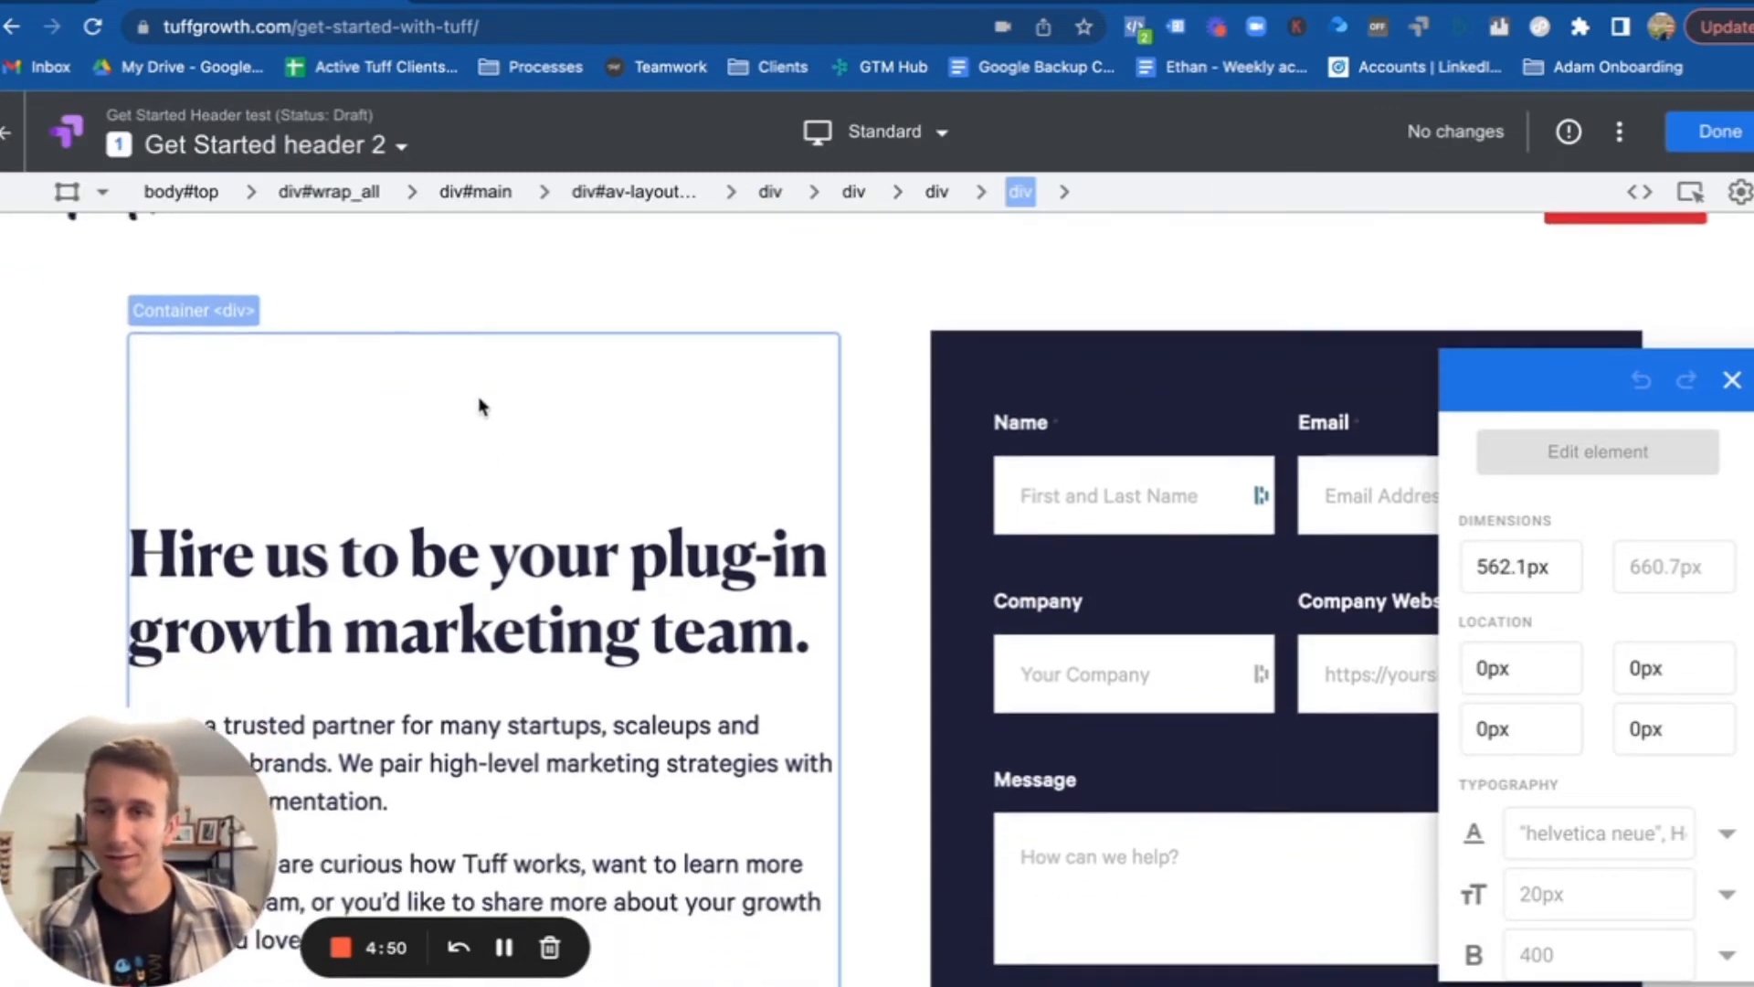
{"action": "left_click", "coordinate": [259, 530]}
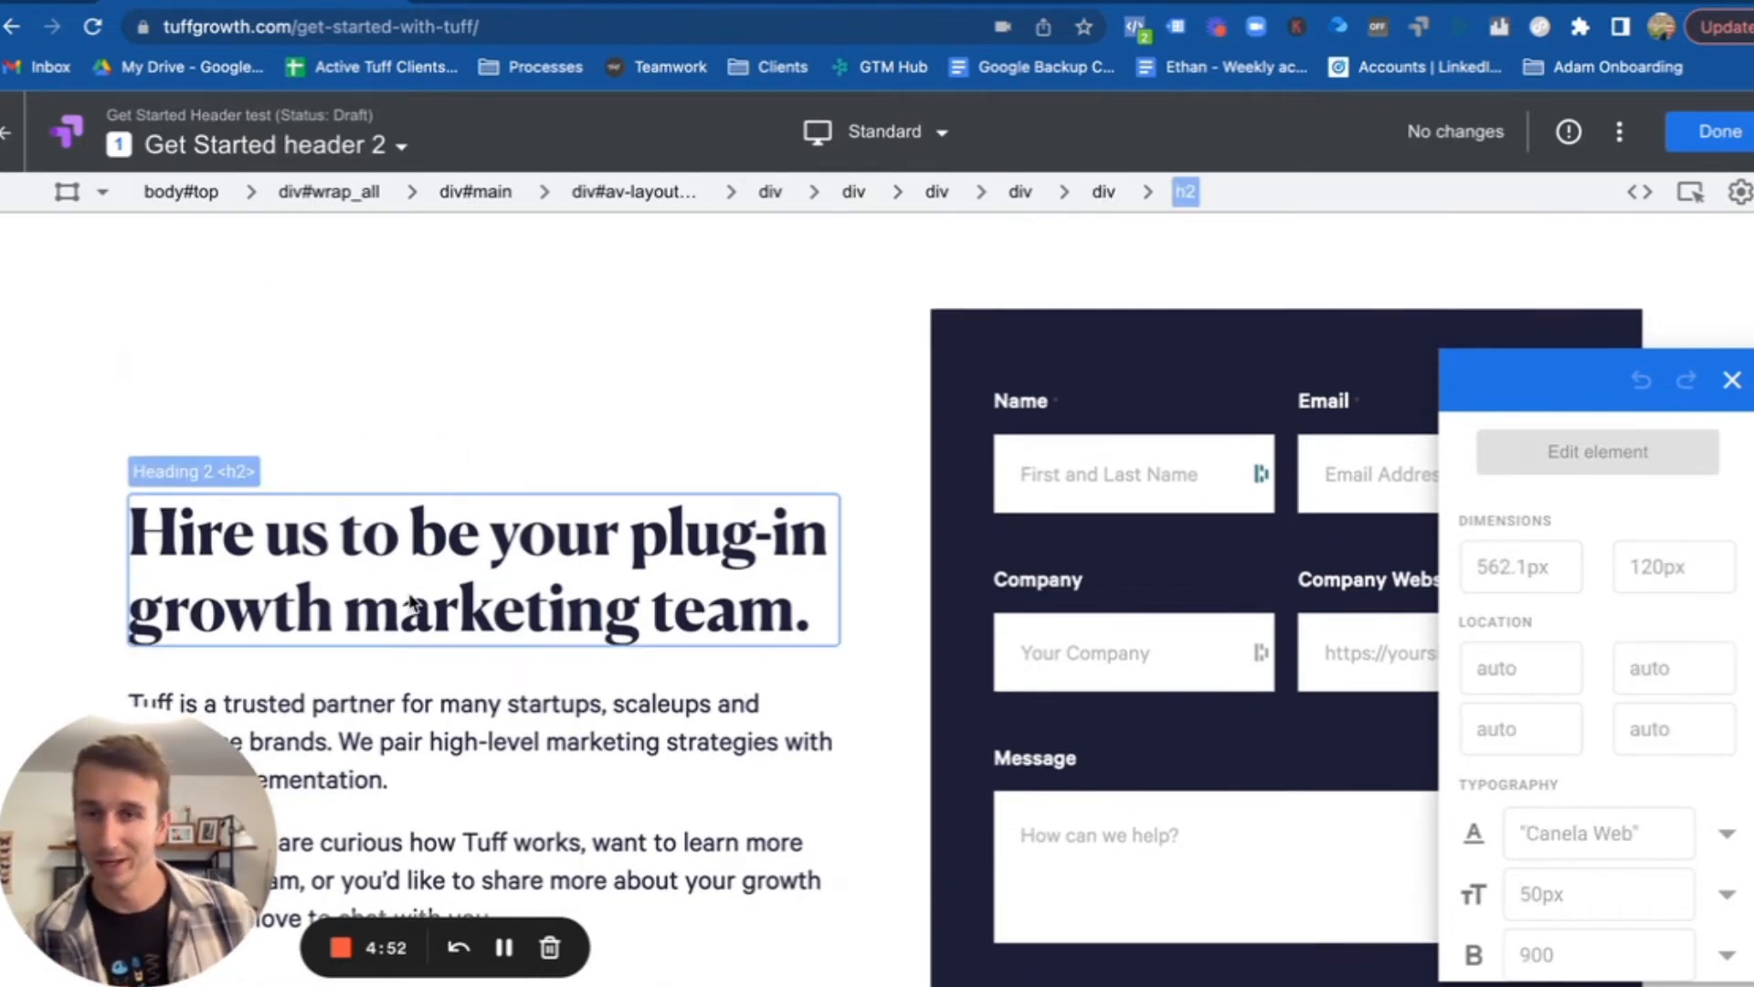
- Replace the heading's text with "Let us build you a growth marketing plan.", save the variant and return to the experiment details
{"action": "left_click", "coordinate": [1661, 464]}
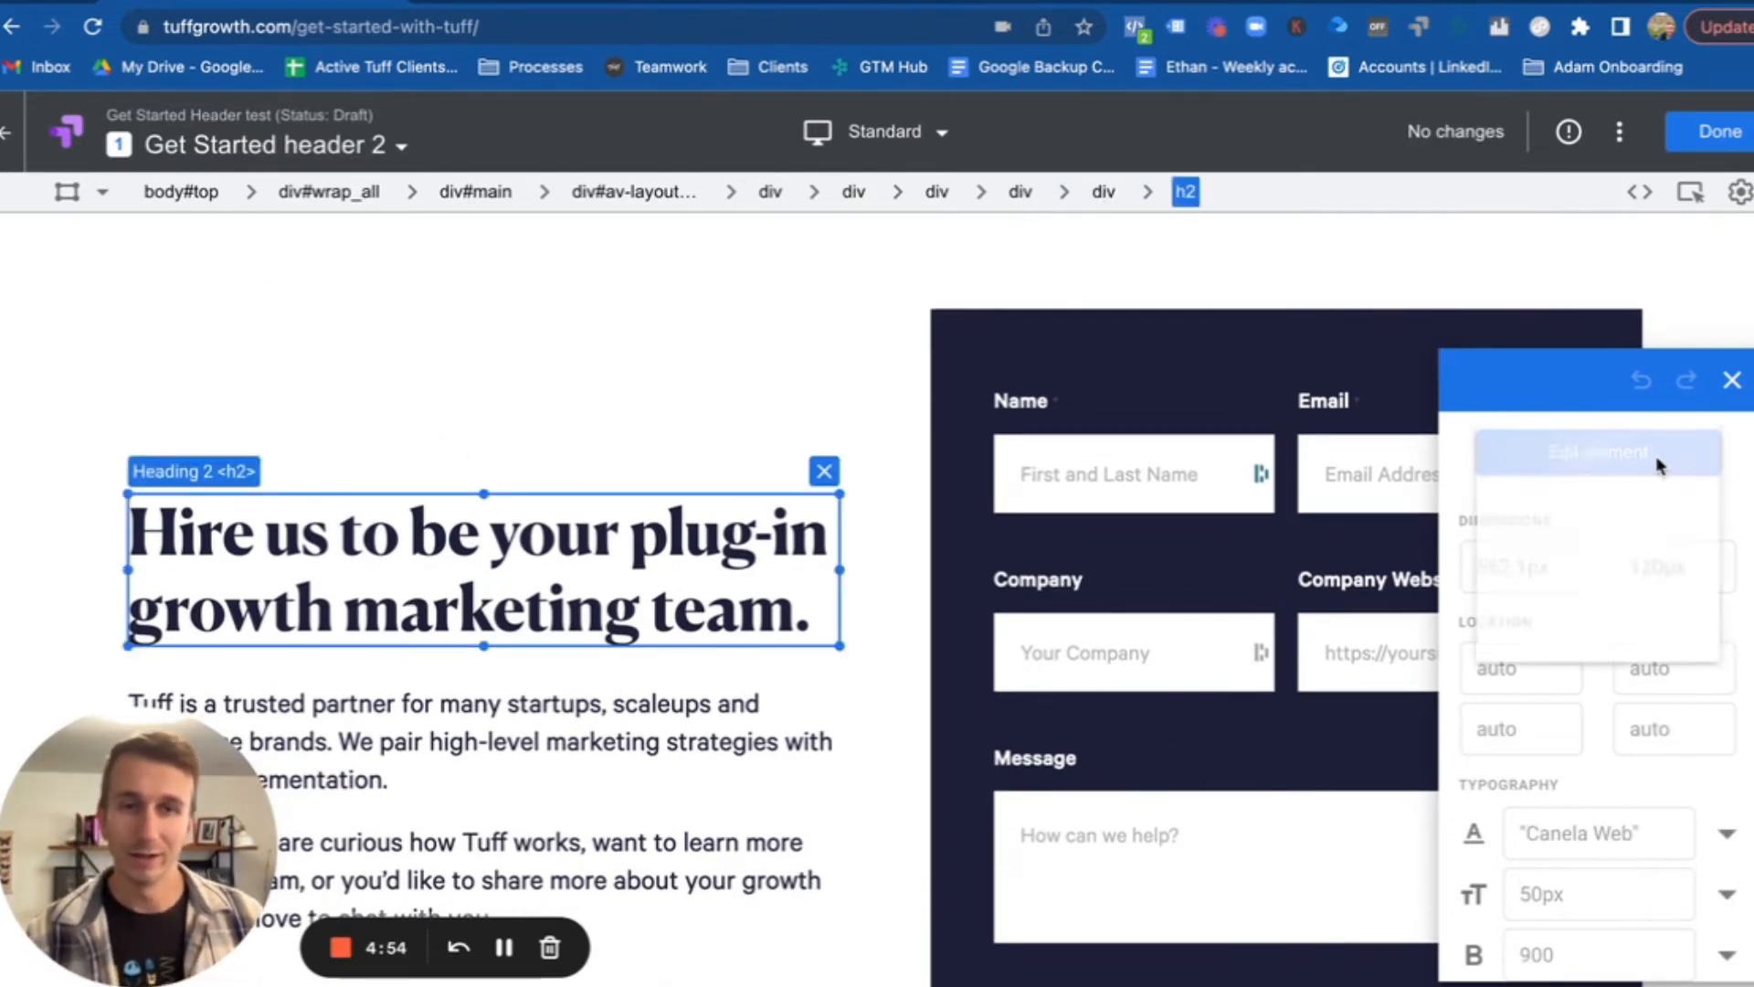
{"action": "left_click", "coordinate": [1654, 518]}
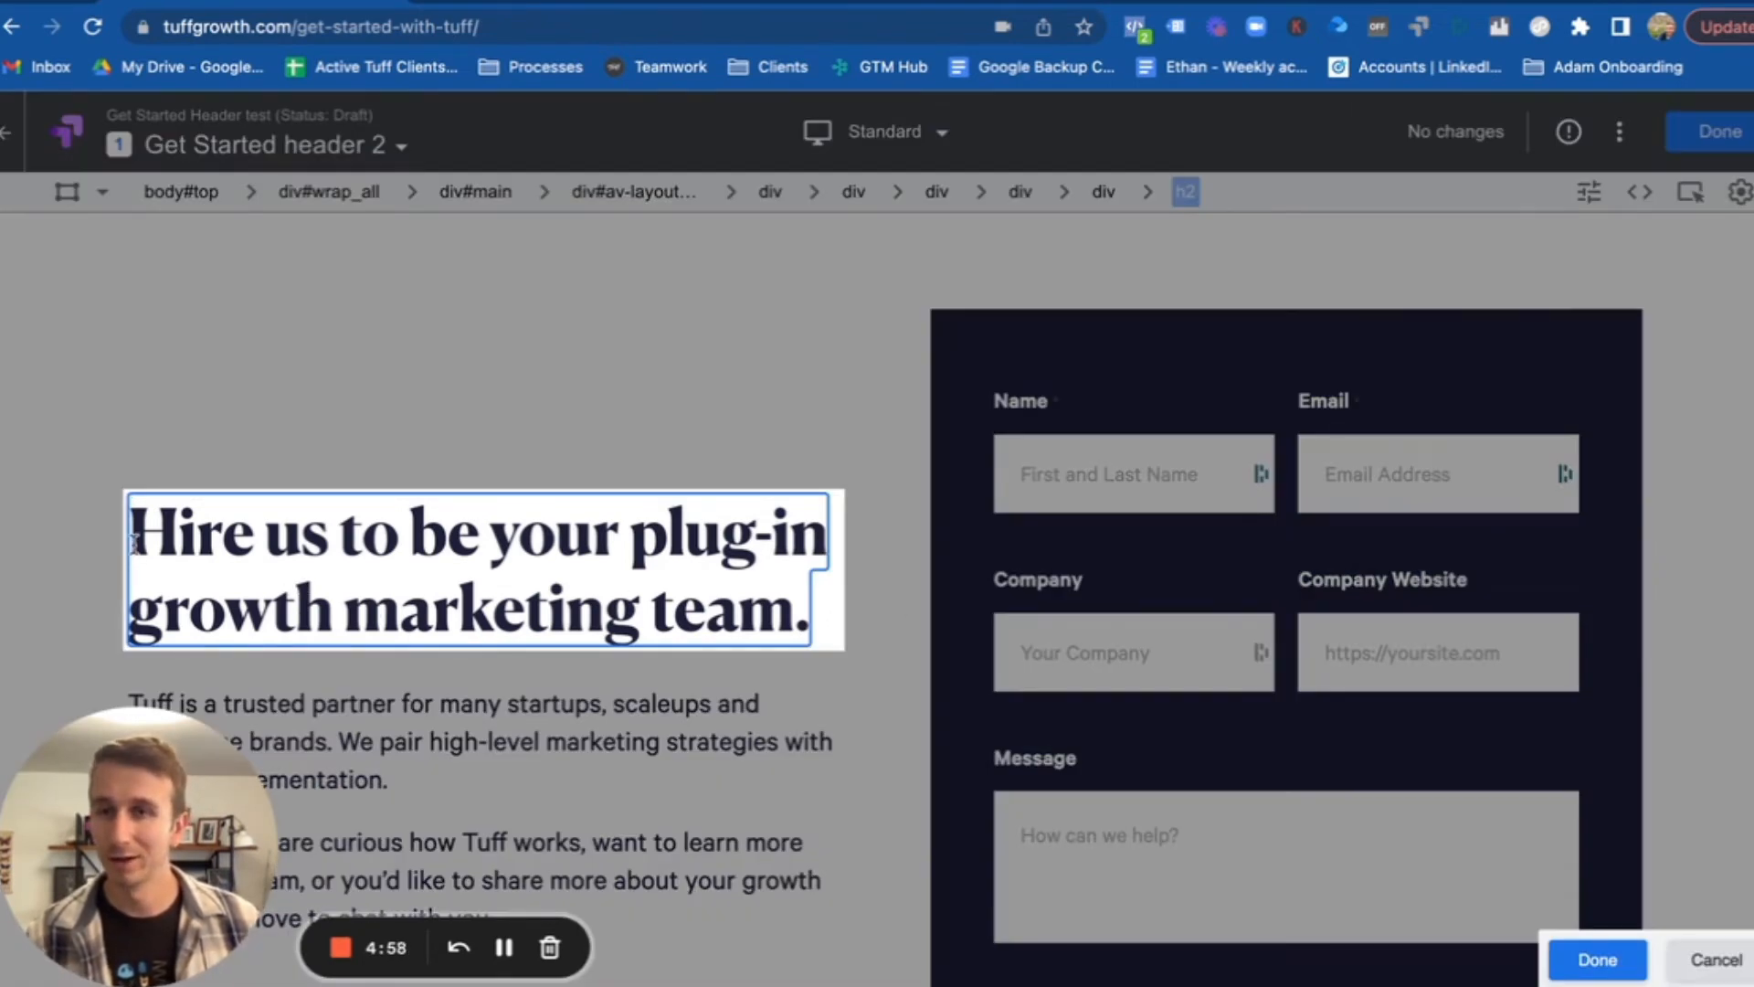
{"action": "left_click_drag", "start_coordinate": [135, 543], "coordinate": [805, 616]}
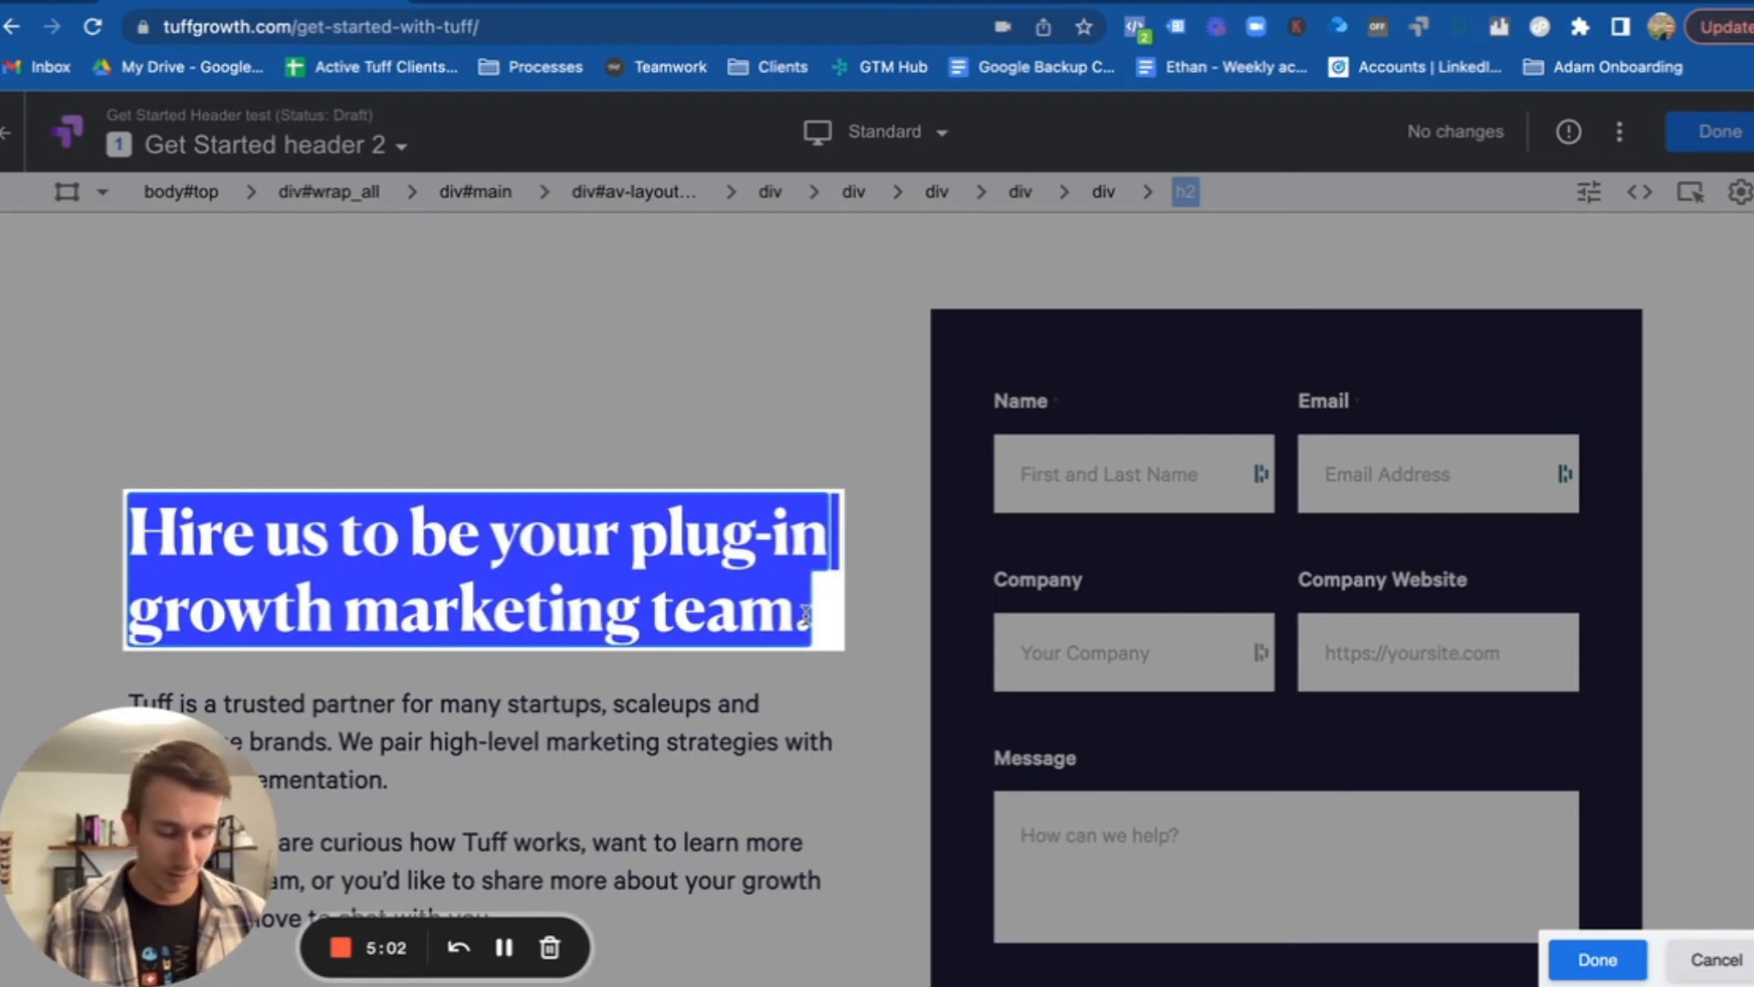
{"action": "type", "text": "Let us b"}
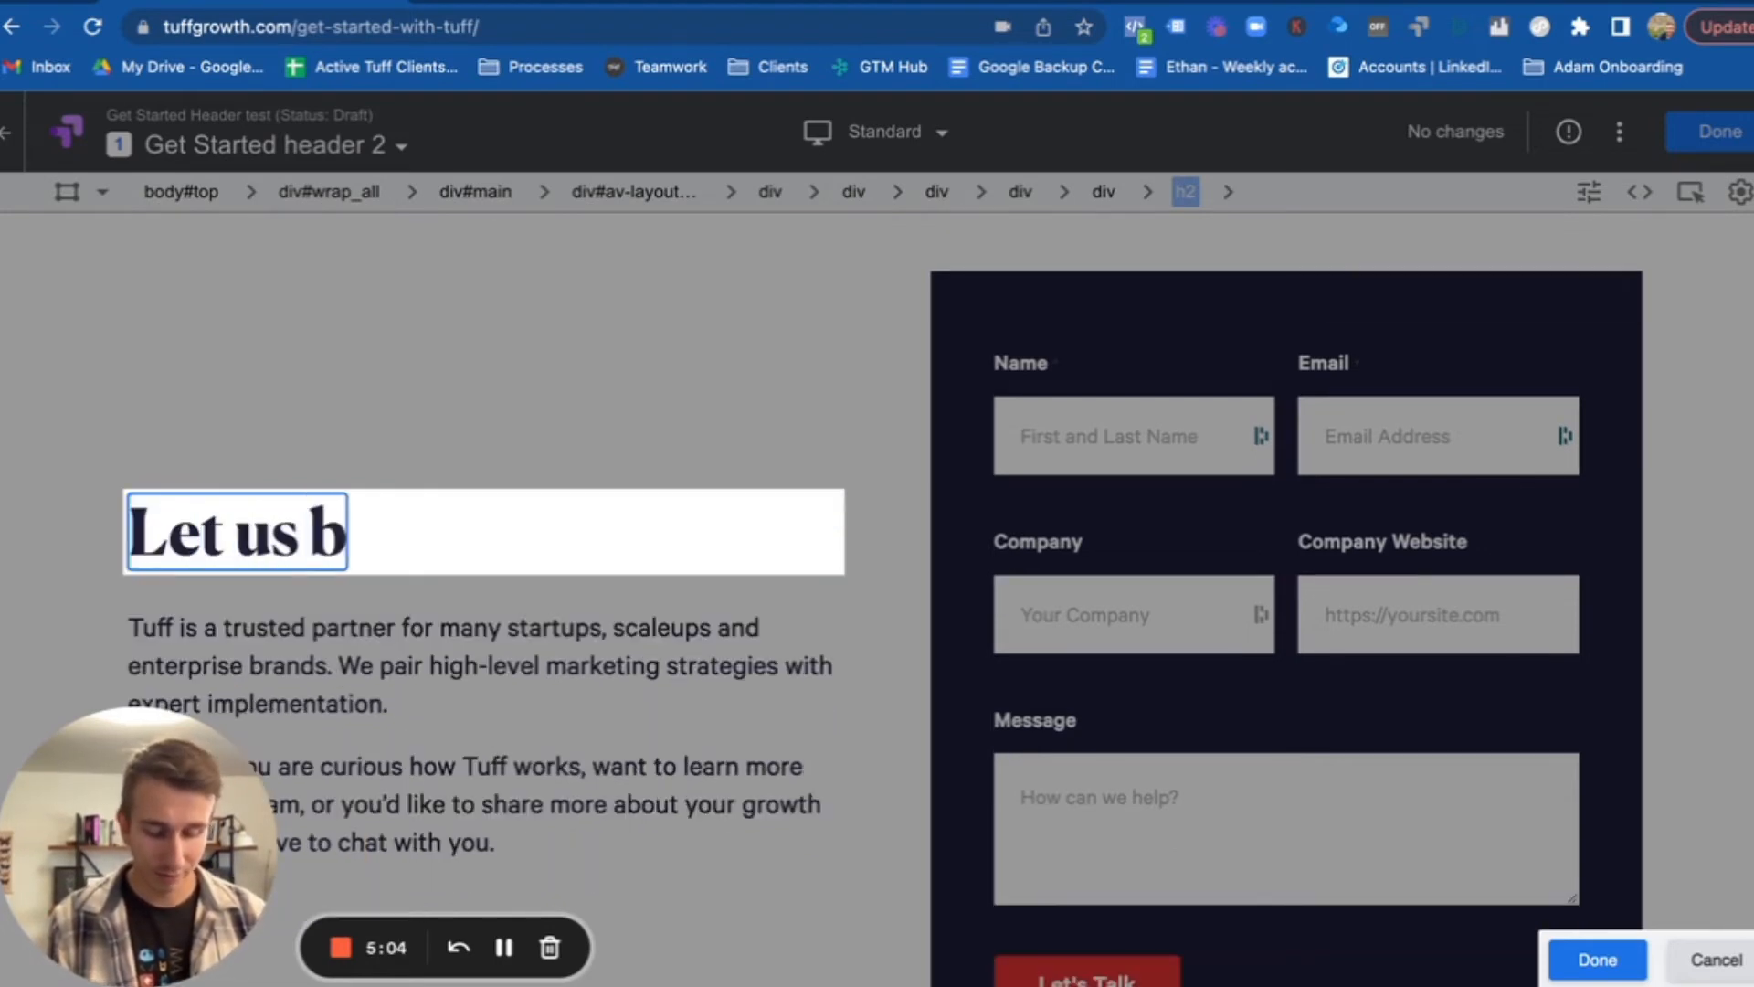
{"action": "type", "text": "uild you a"}
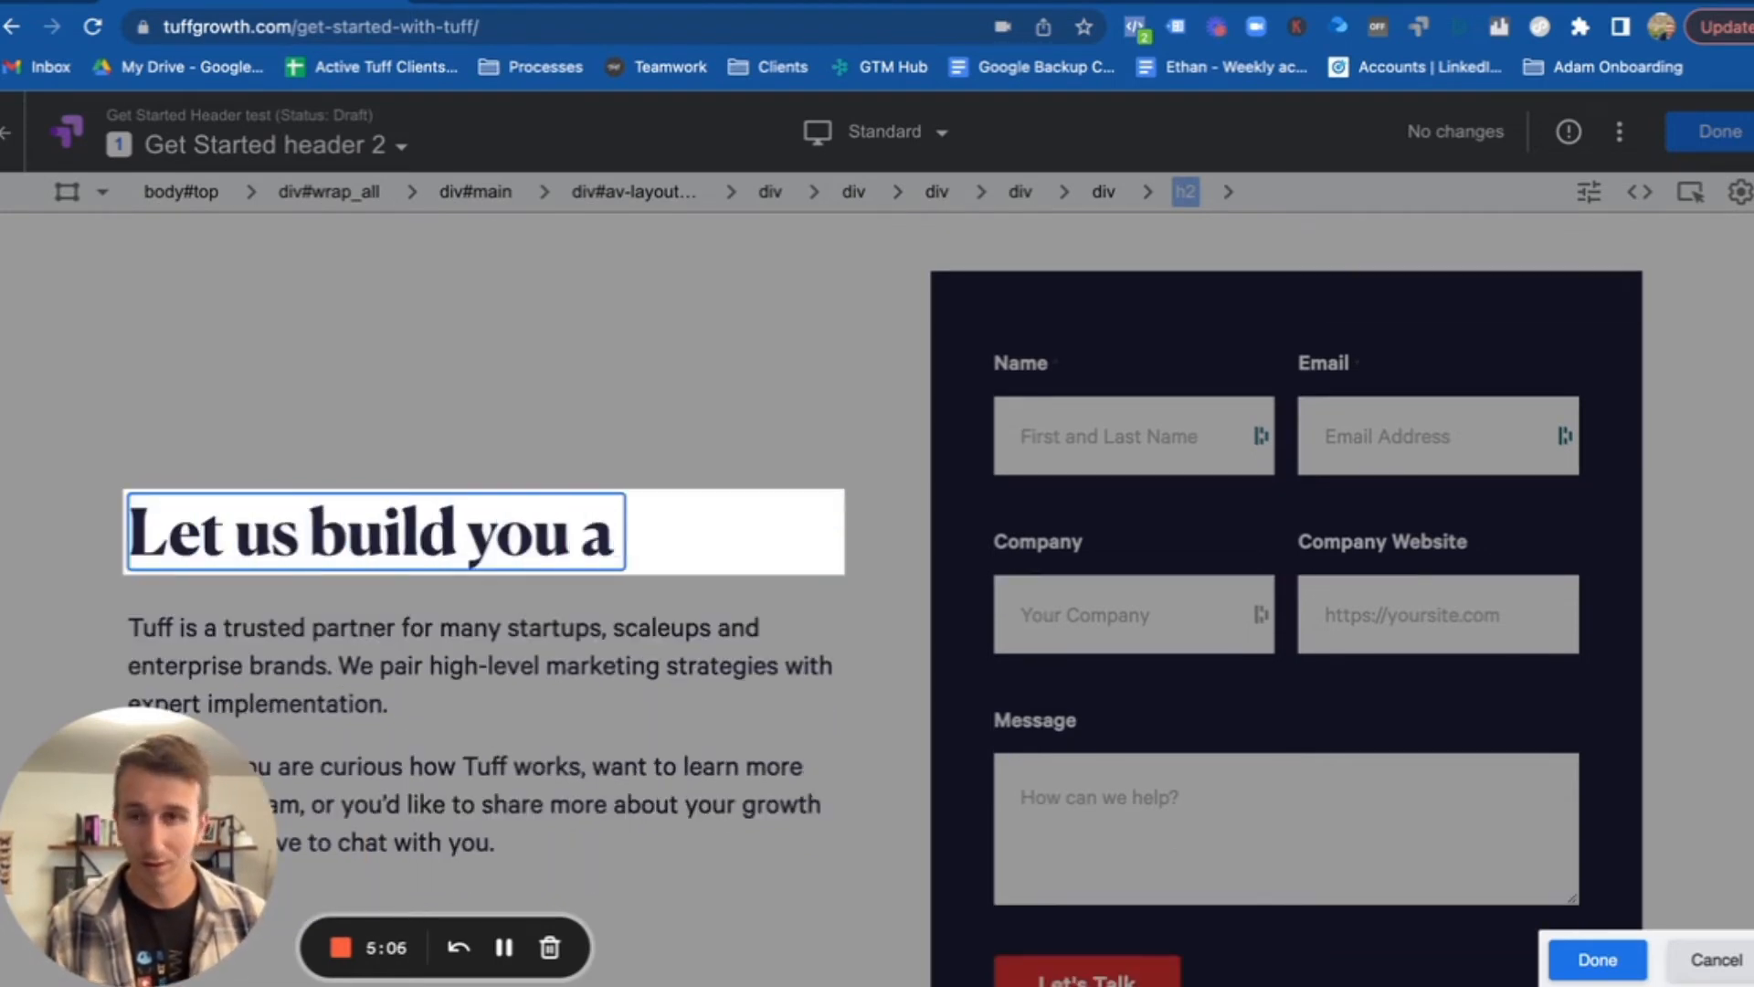
{"action": "type", "text": " growth mar"}
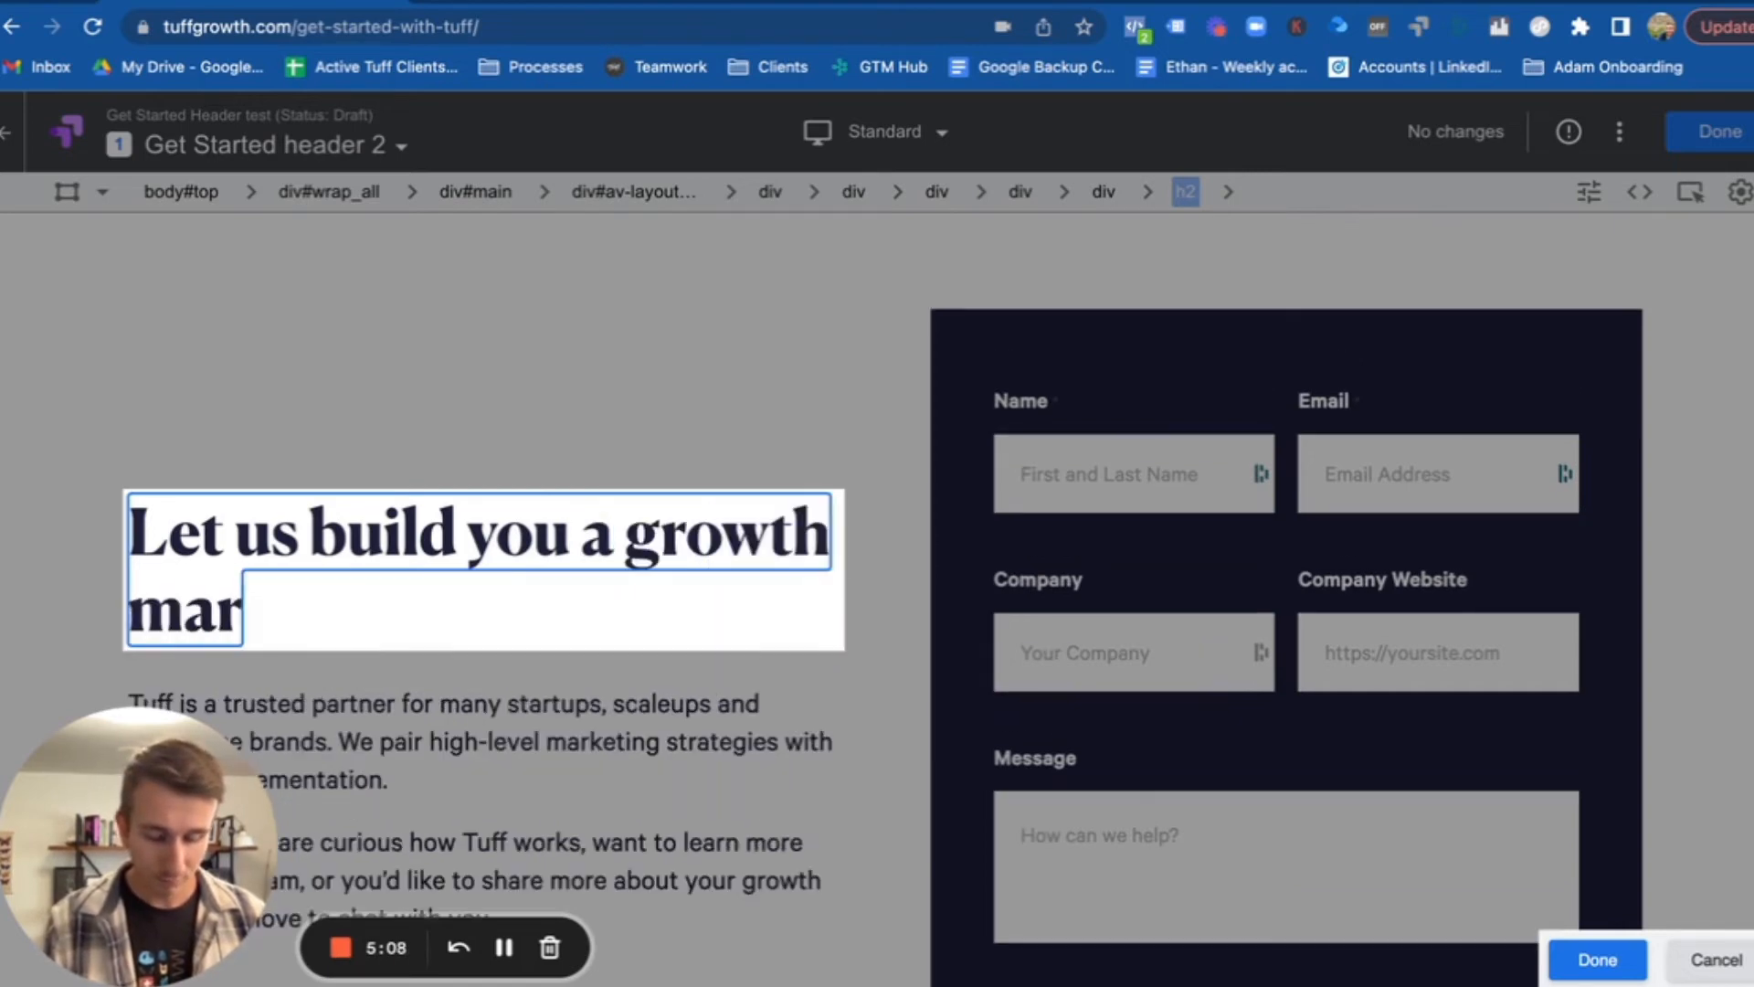
{"action": "type", "text": "keting plan"}
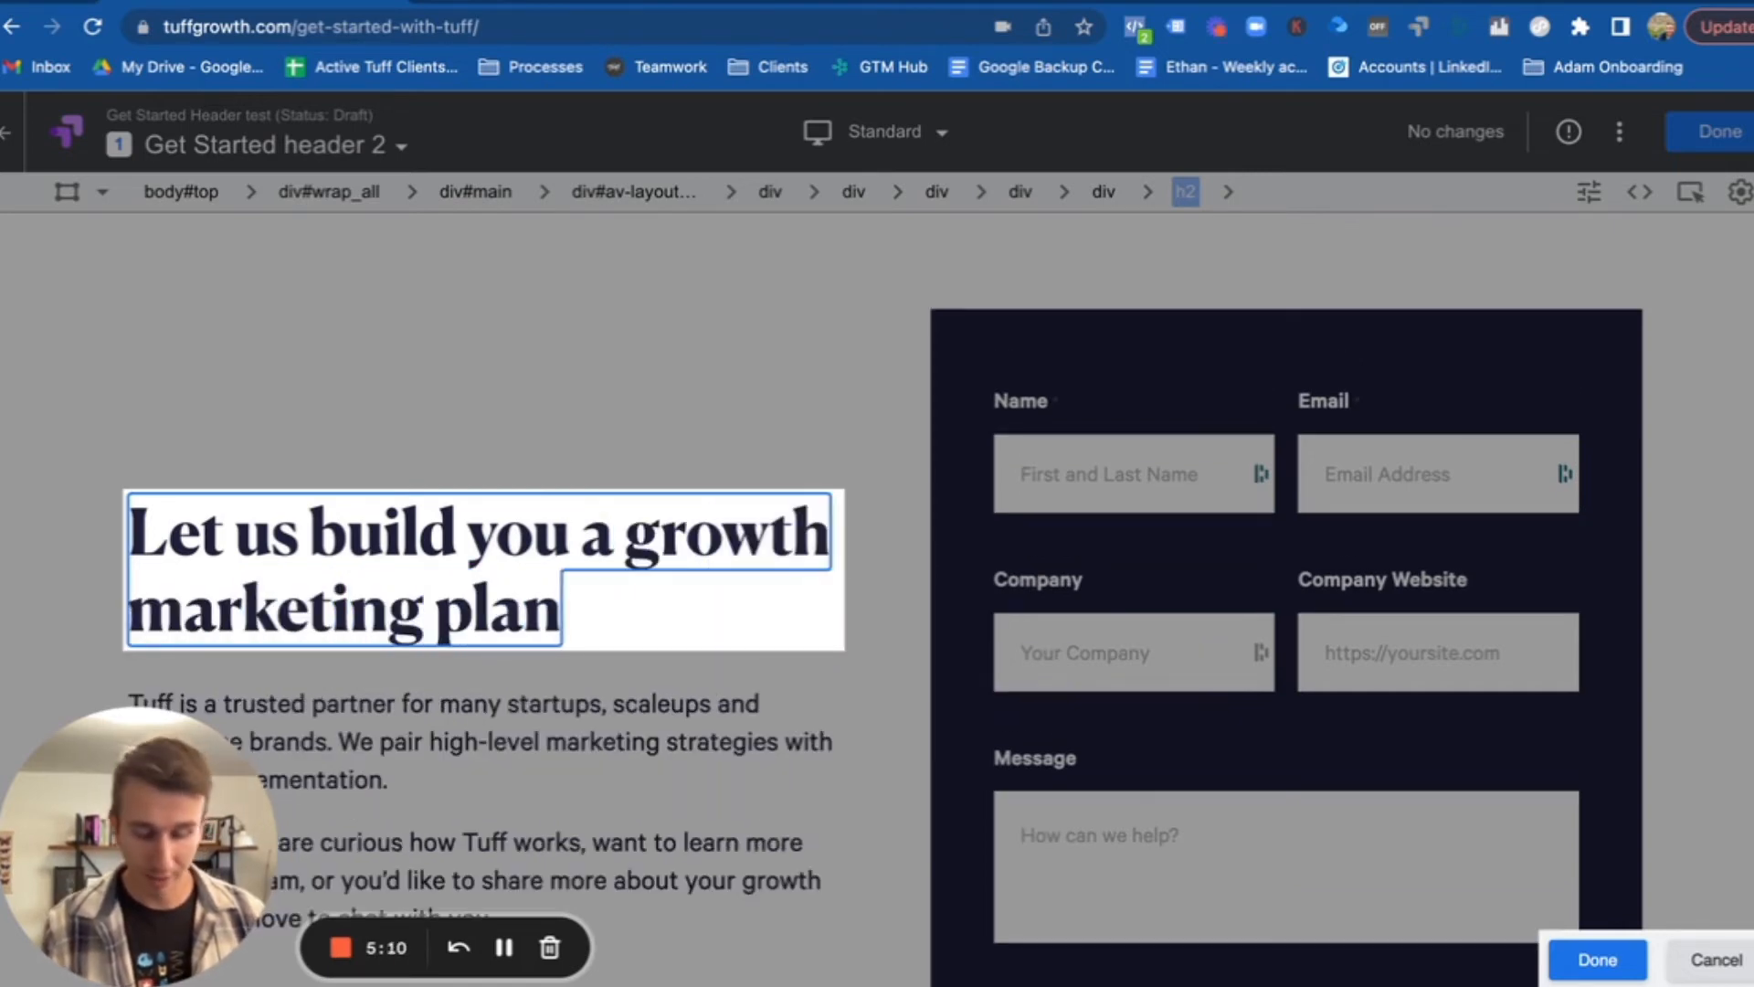
{"action": "type", "text": "."}
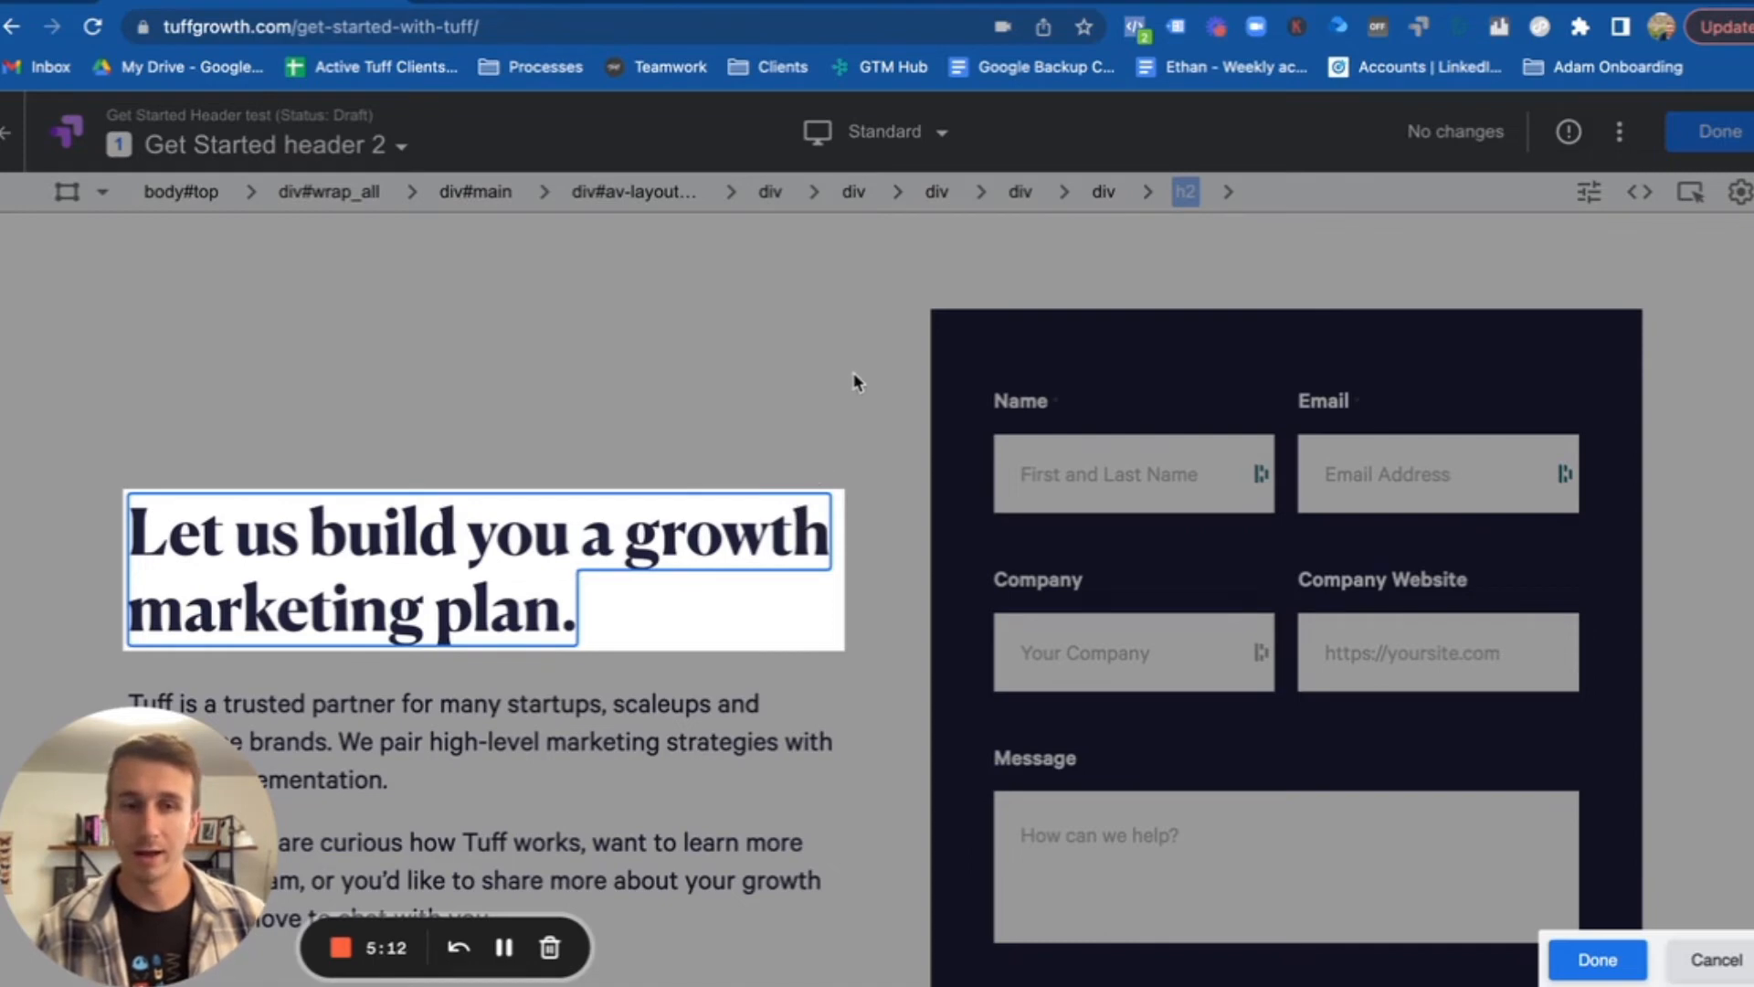
{"action": "left_click", "coordinate": [1596, 960]}
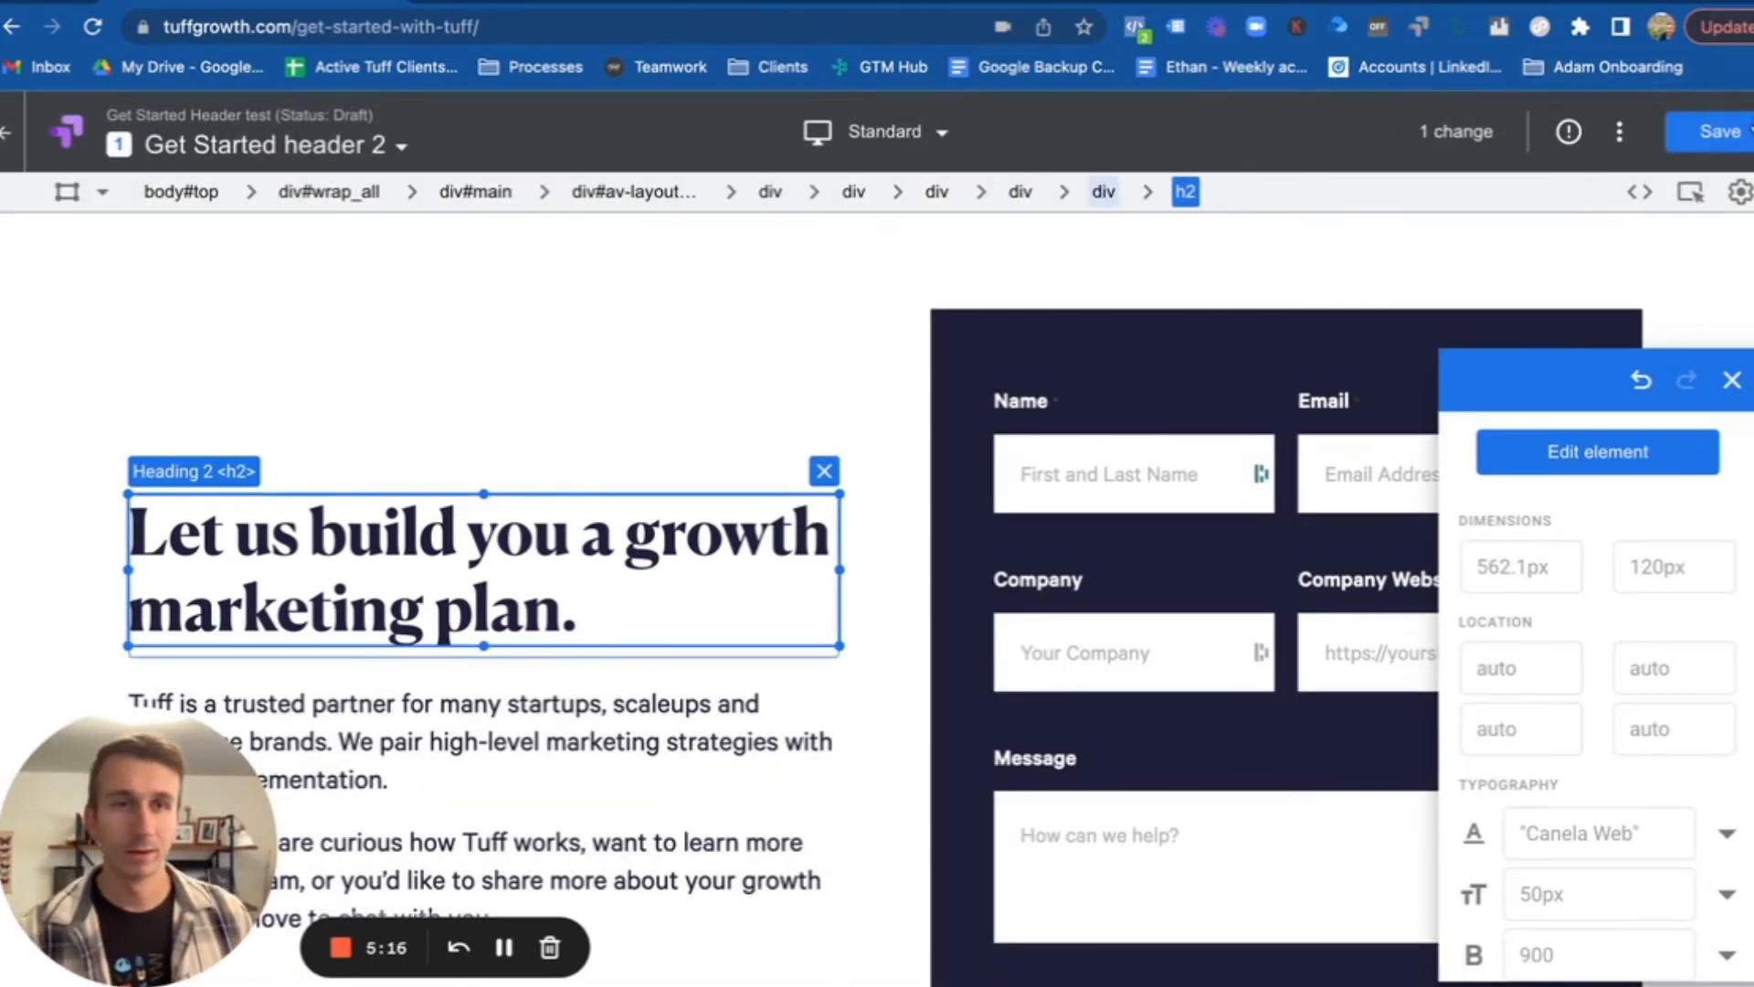
{"action": "left_click", "coordinate": [1720, 131]}
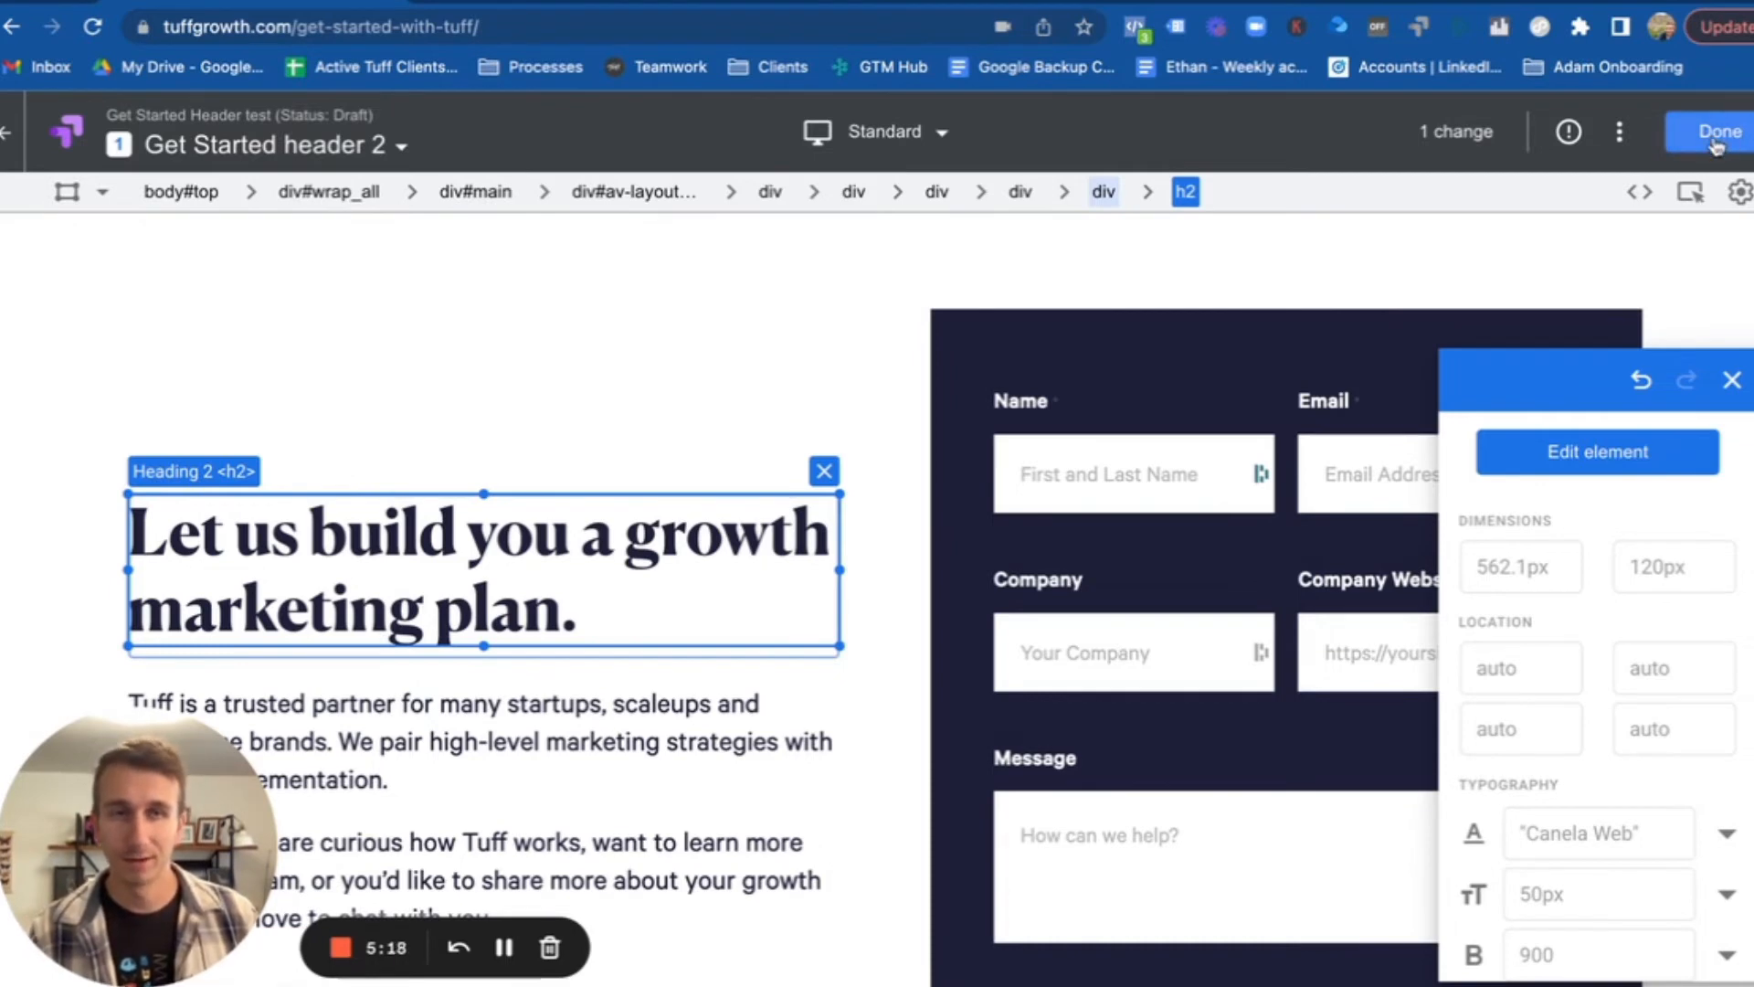
{"action": "left_click", "coordinate": [1716, 139]}
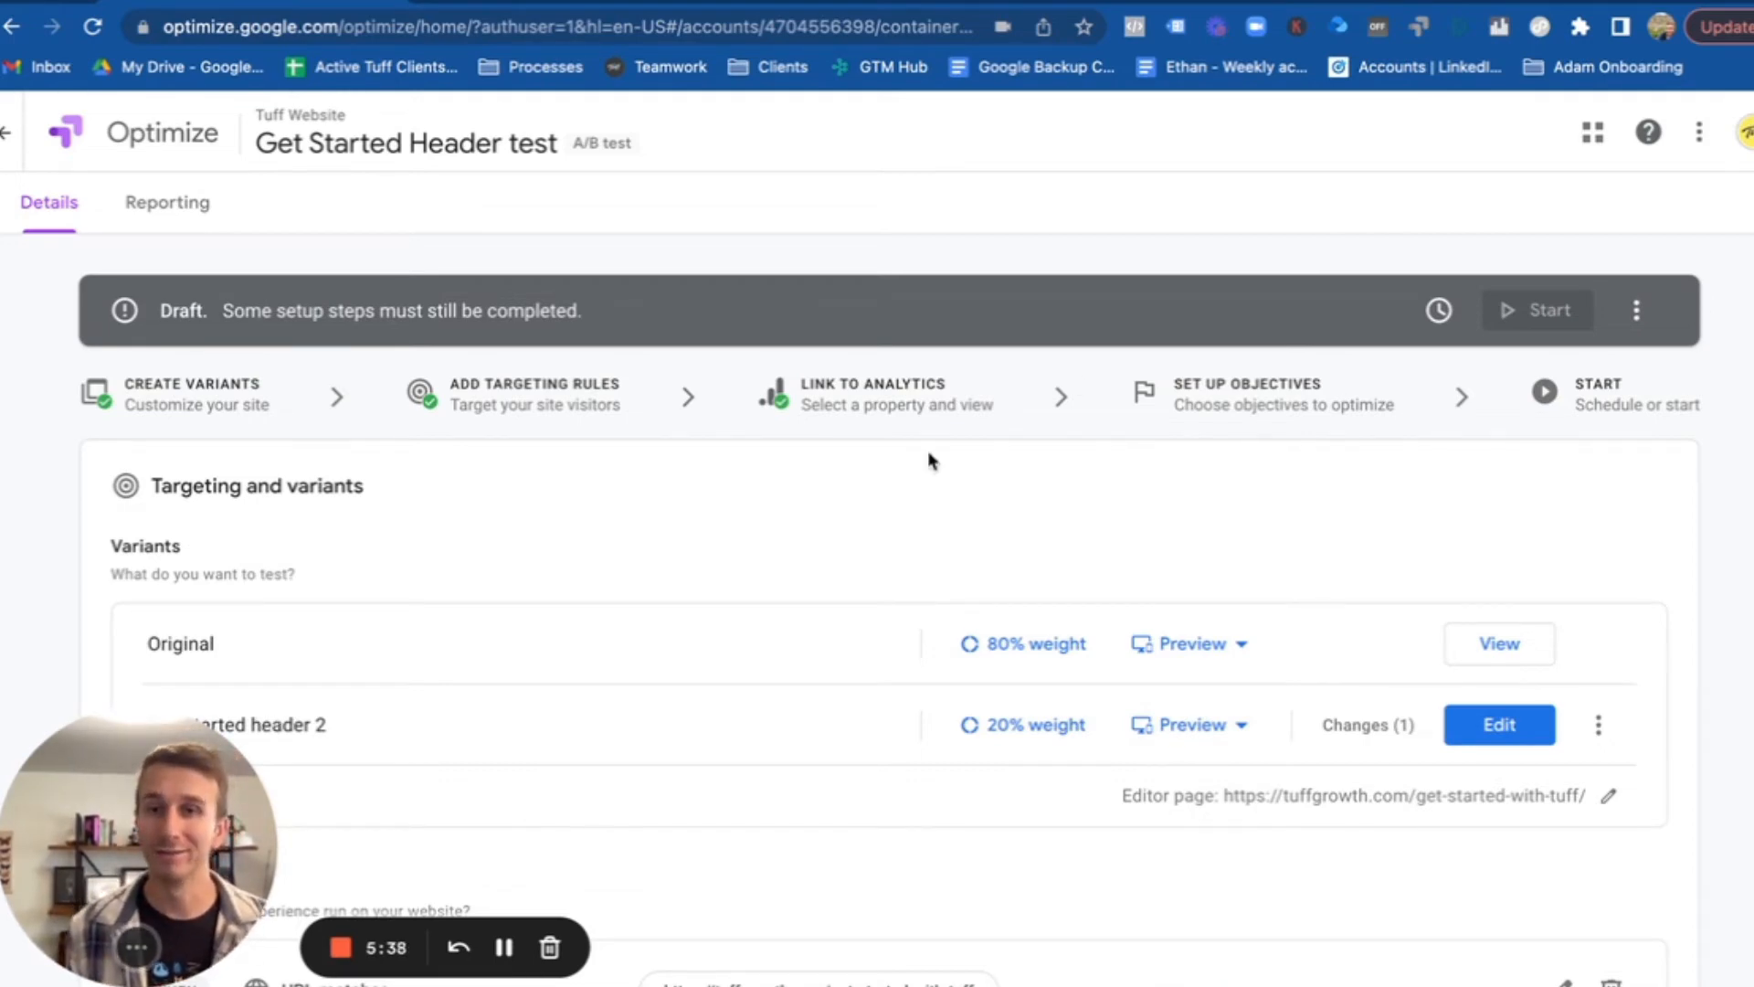
- Review the experiment's variants and the URL used in its page targeting rule
{"action": "scroll", "coordinate": [1051, 365], "scroll_direction": "down", "scroll_amount": 4}
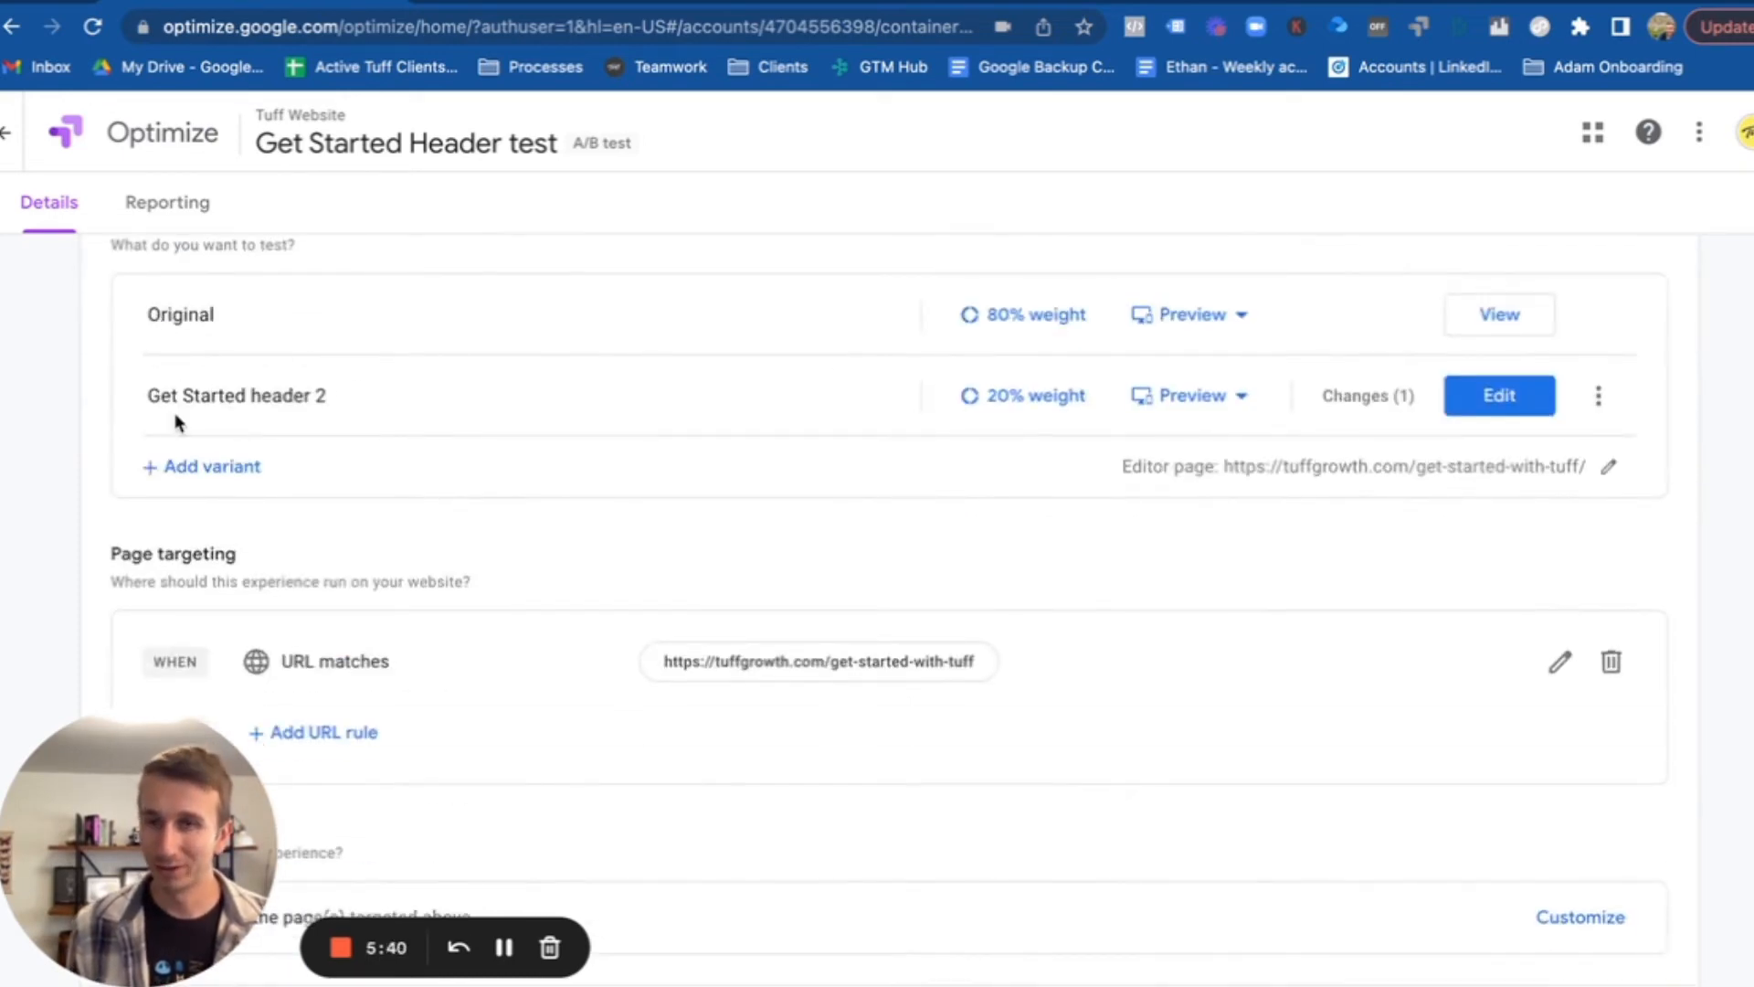
{"action": "scroll", "coordinate": [631, 329], "scroll_direction": "down", "scroll_amount": 2}
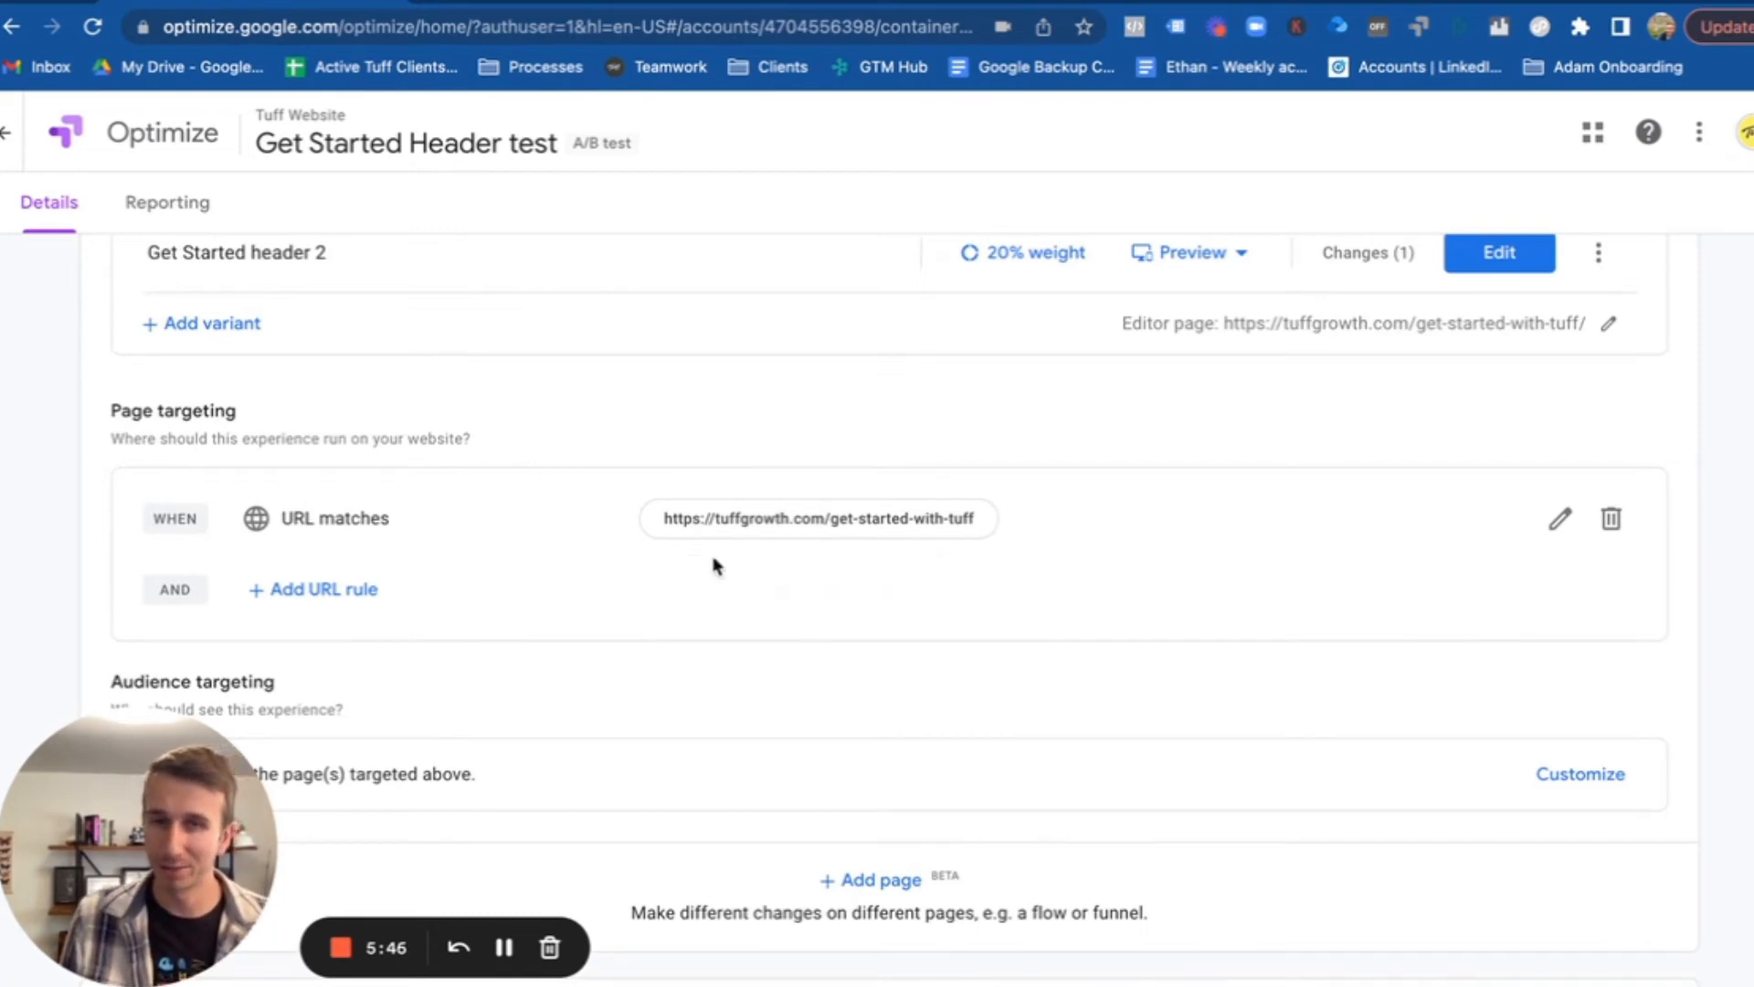
{"action": "left_click_drag", "start_coordinate": [664, 515], "coordinate": [984, 521]}
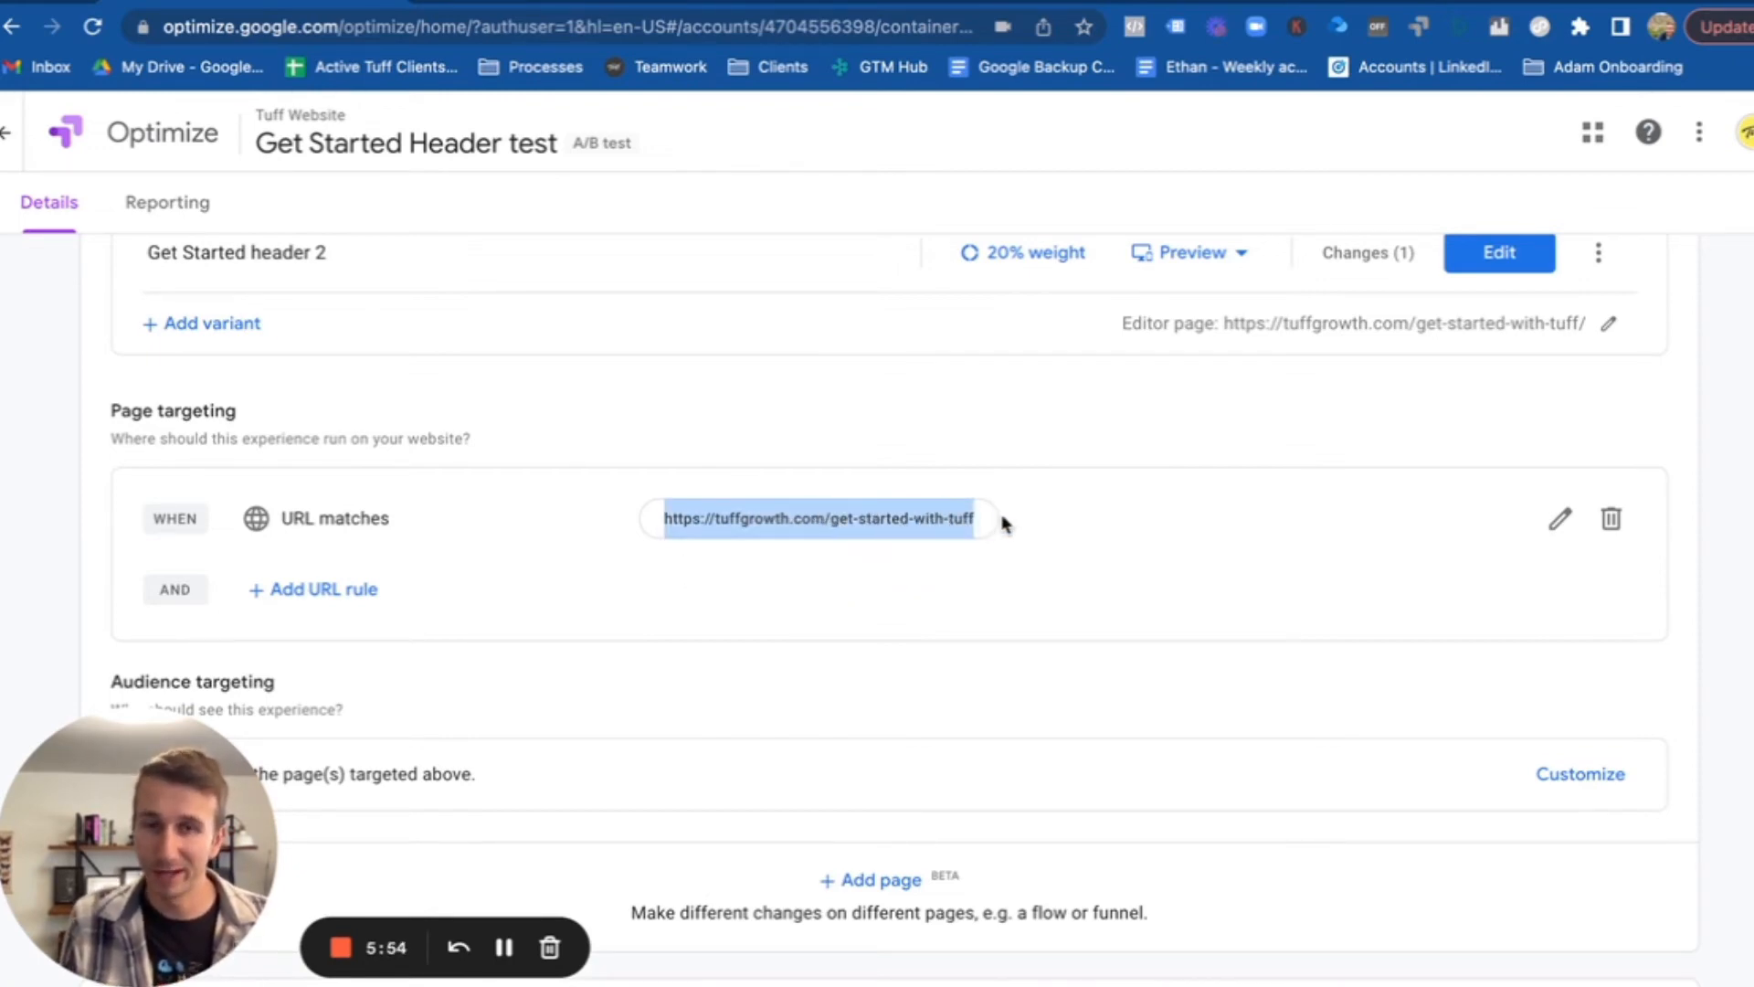
{"action": "left_click", "coordinate": [1028, 515]}
- Add an audience targeting rule based on a UTM parameter, with utm_campaign equal to Facebook
{"action": "scroll", "coordinate": [1010, 450], "scroll_direction": "down", "scroll_amount": 5}
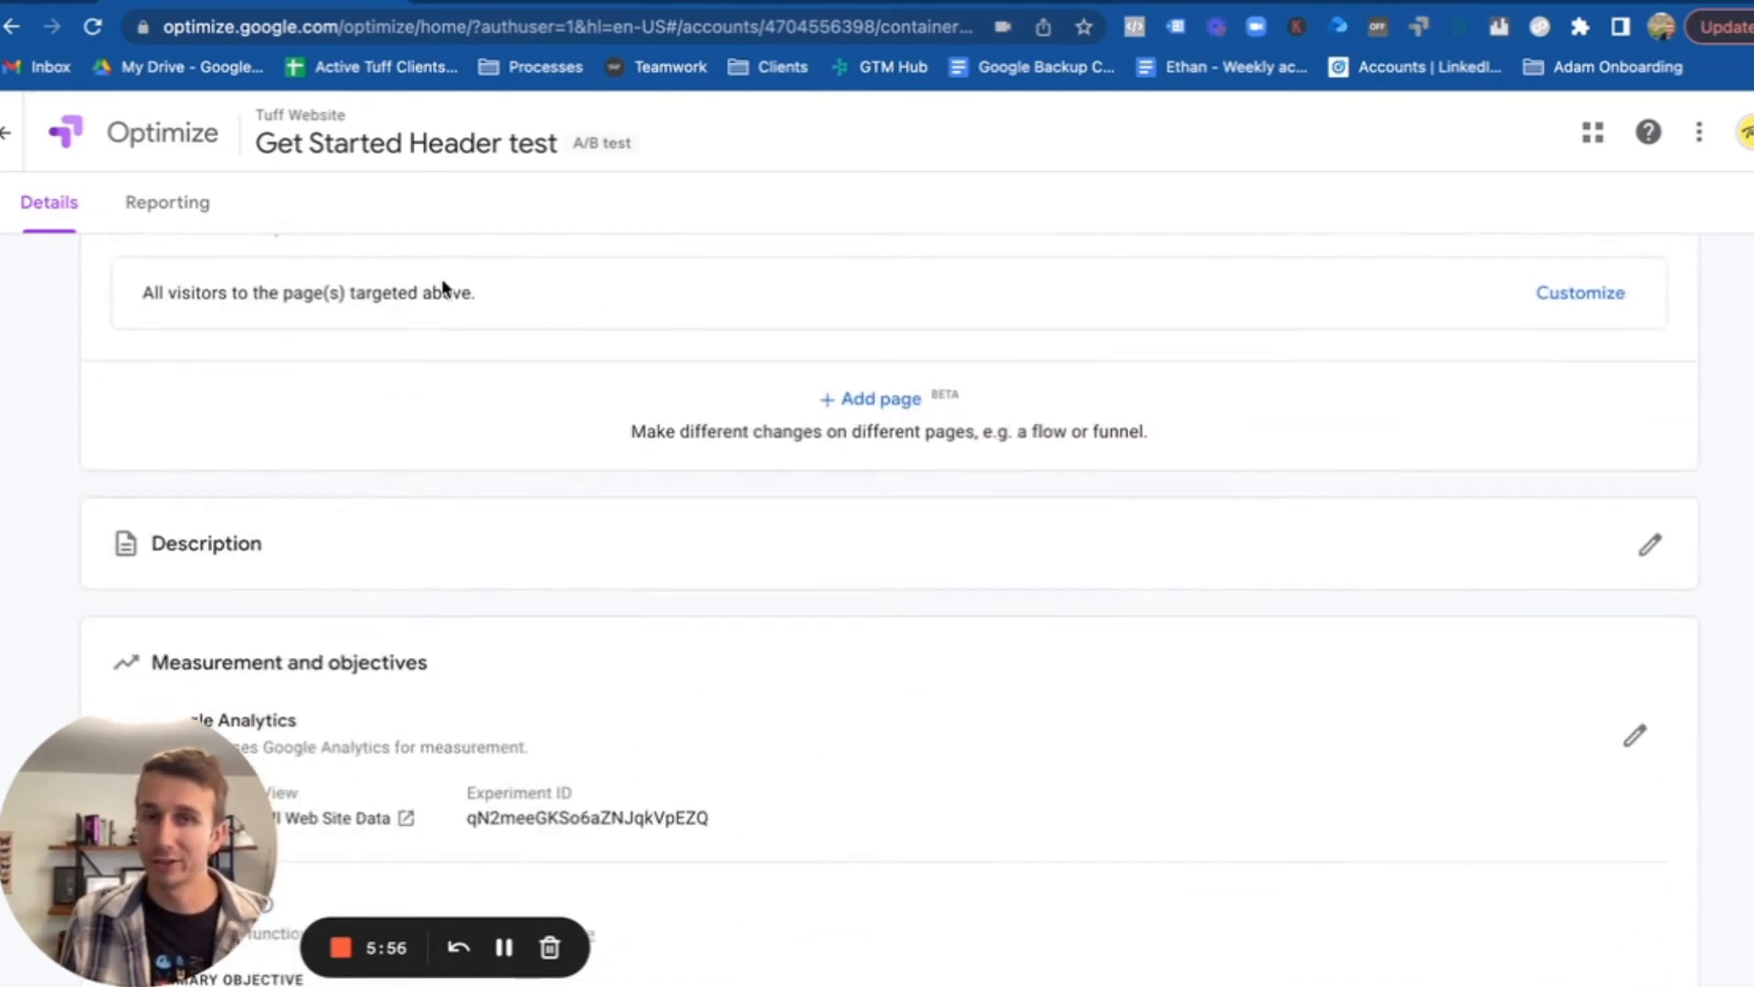
{"action": "left_click", "coordinate": [1610, 313]}
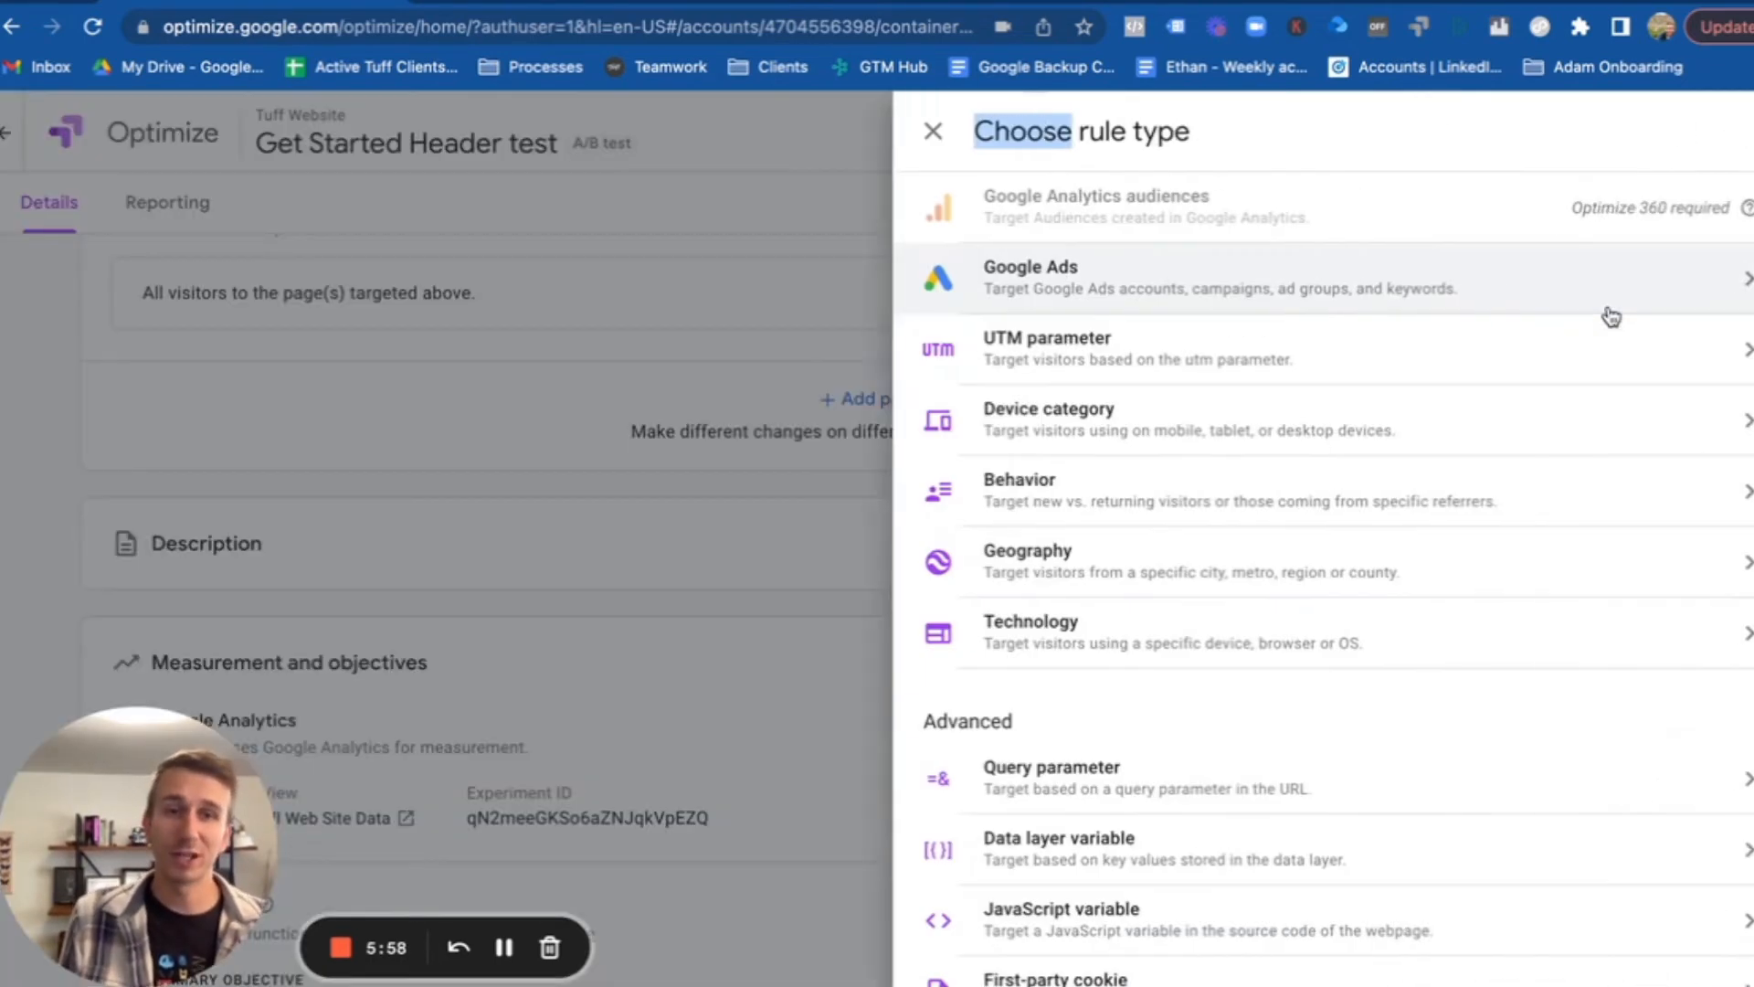
{"action": "left_click", "coordinate": [1173, 354]}
{"action": "left_click", "coordinate": [1100, 367]}
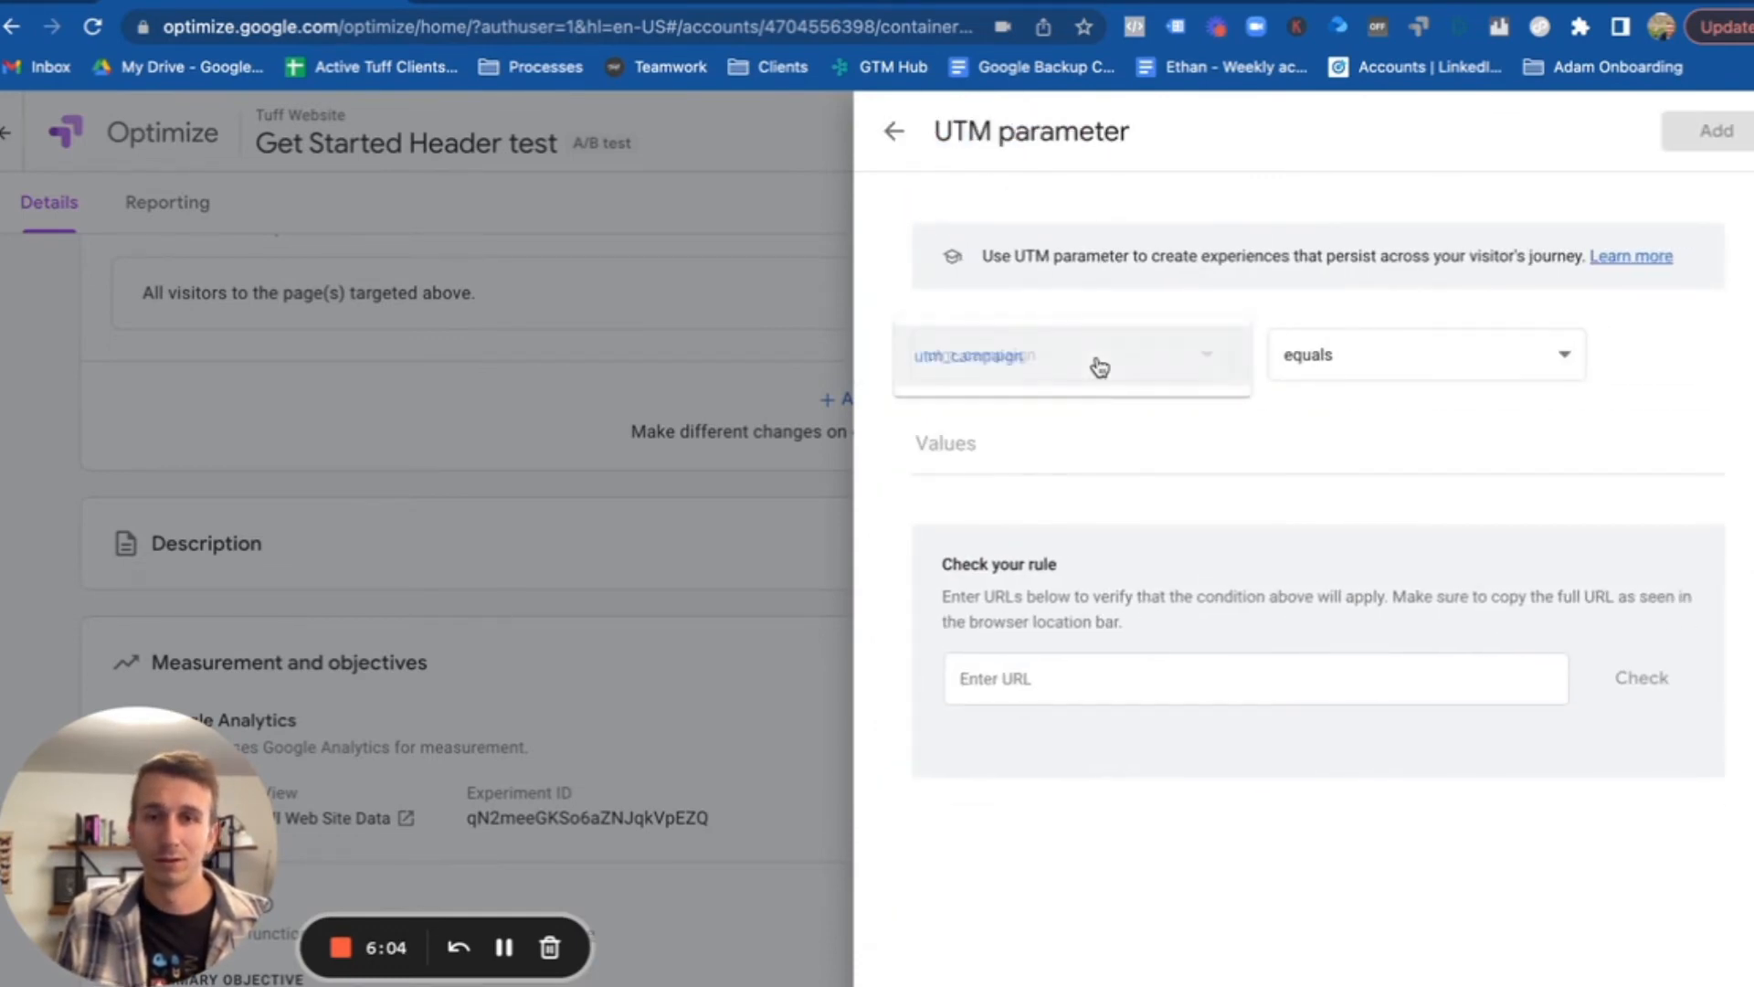
{"action": "left_click", "coordinate": [1100, 361]}
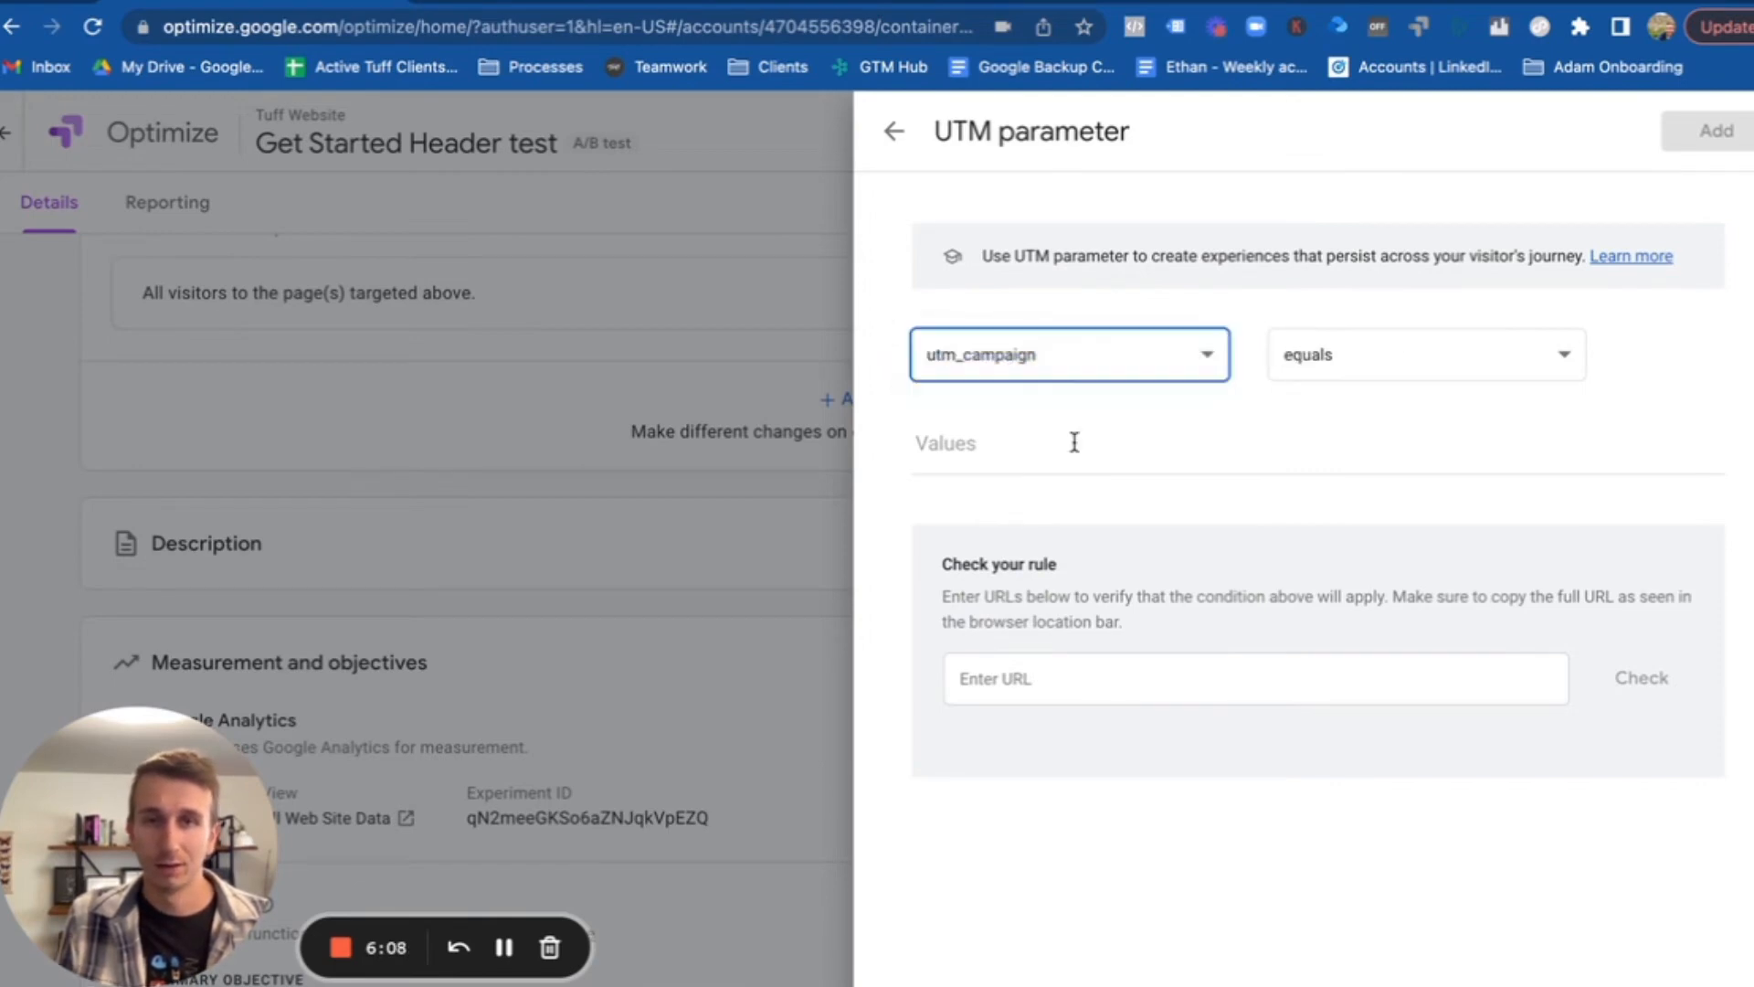
{"action": "left_click", "coordinate": [1093, 360]}
{"action": "left_click", "coordinate": [1441, 462]}
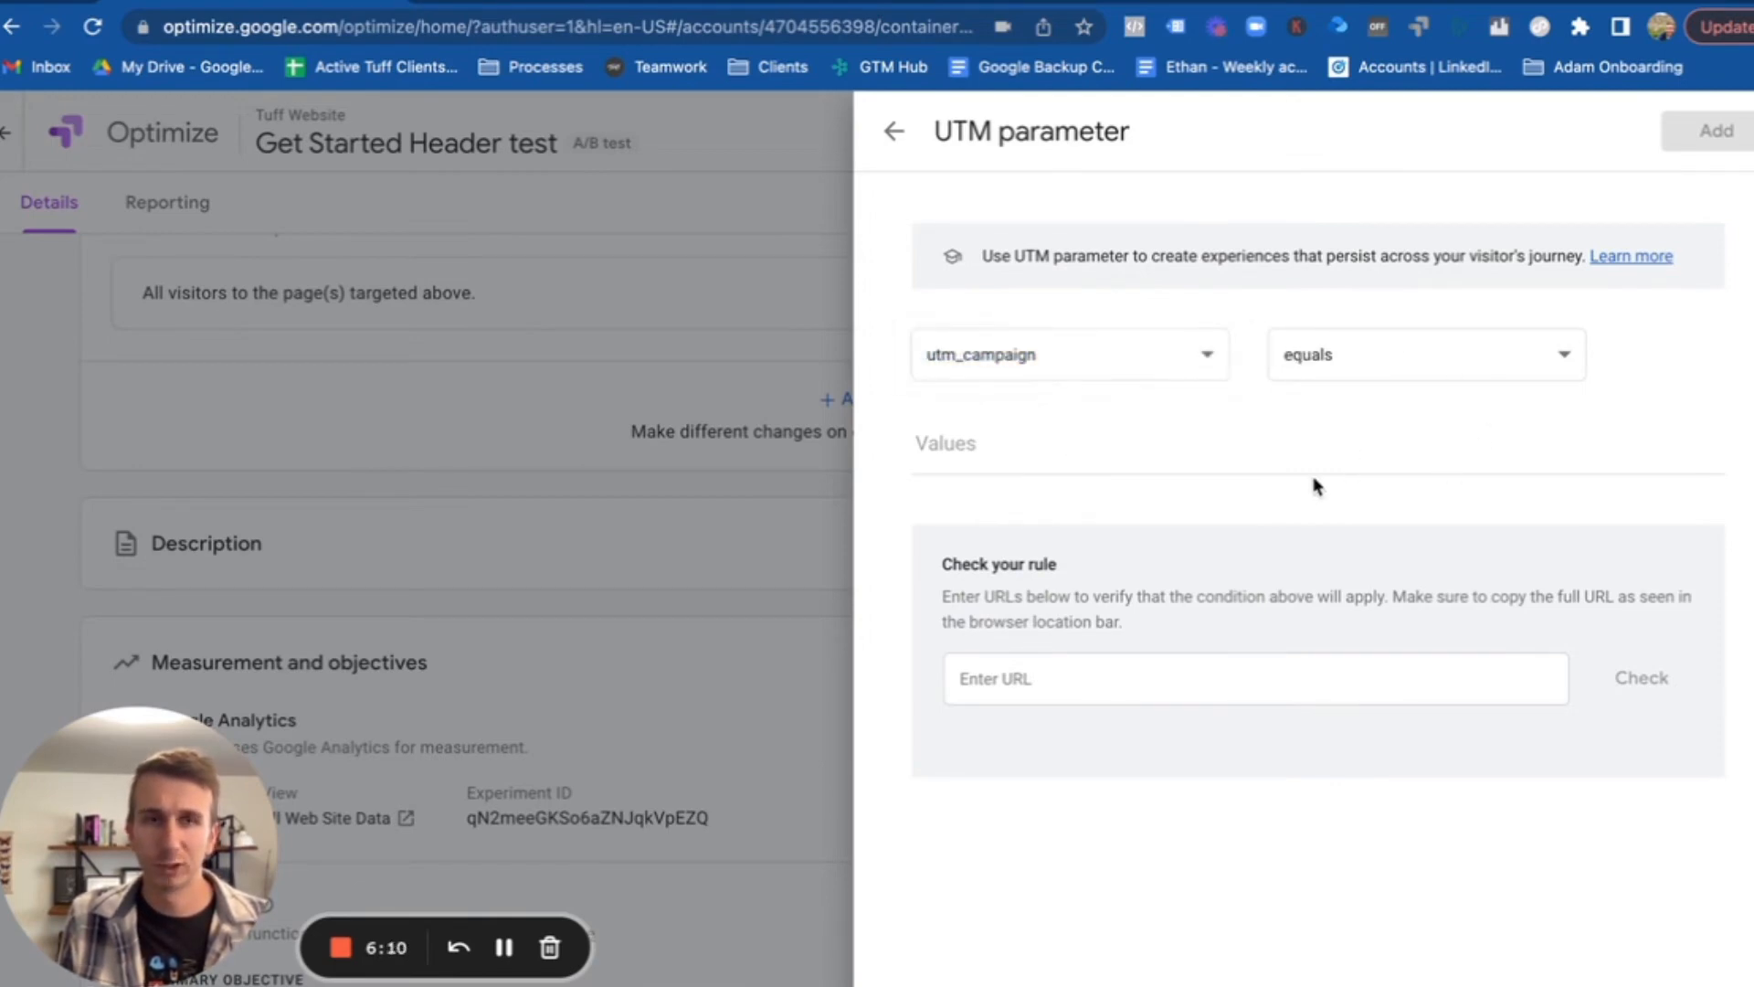
{"action": "left_click", "coordinate": [1200, 451]}
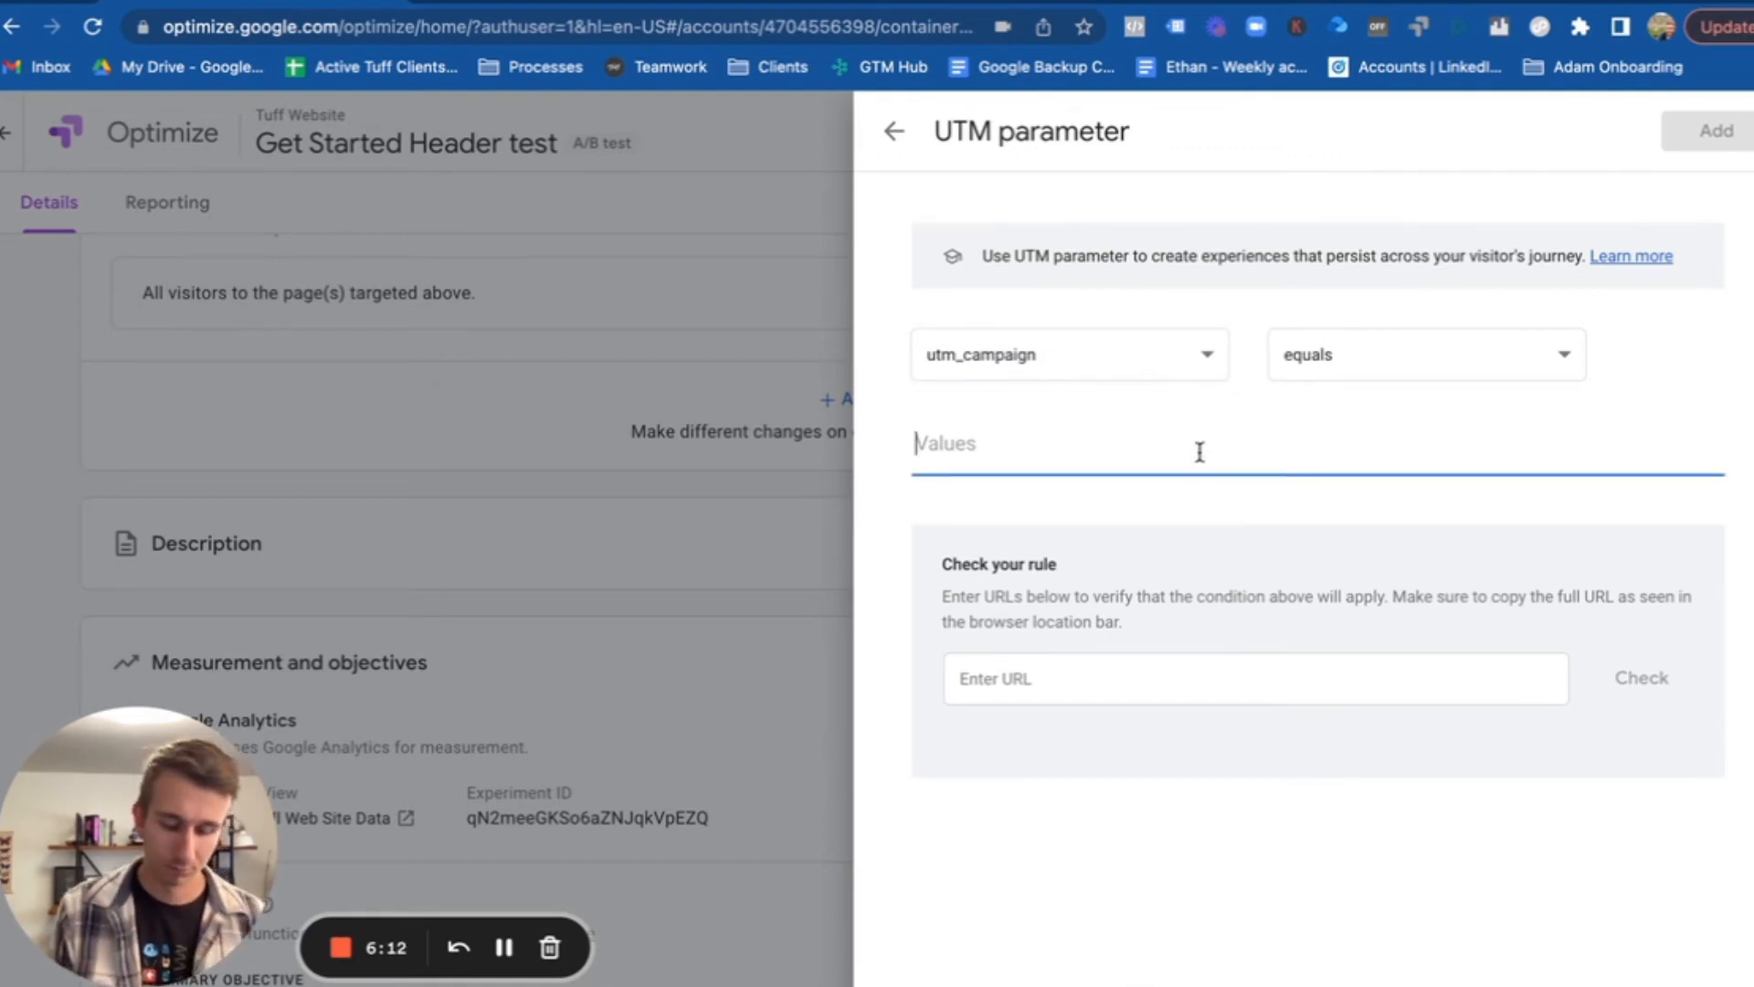
{"action": "type", "text": "Facebook"}
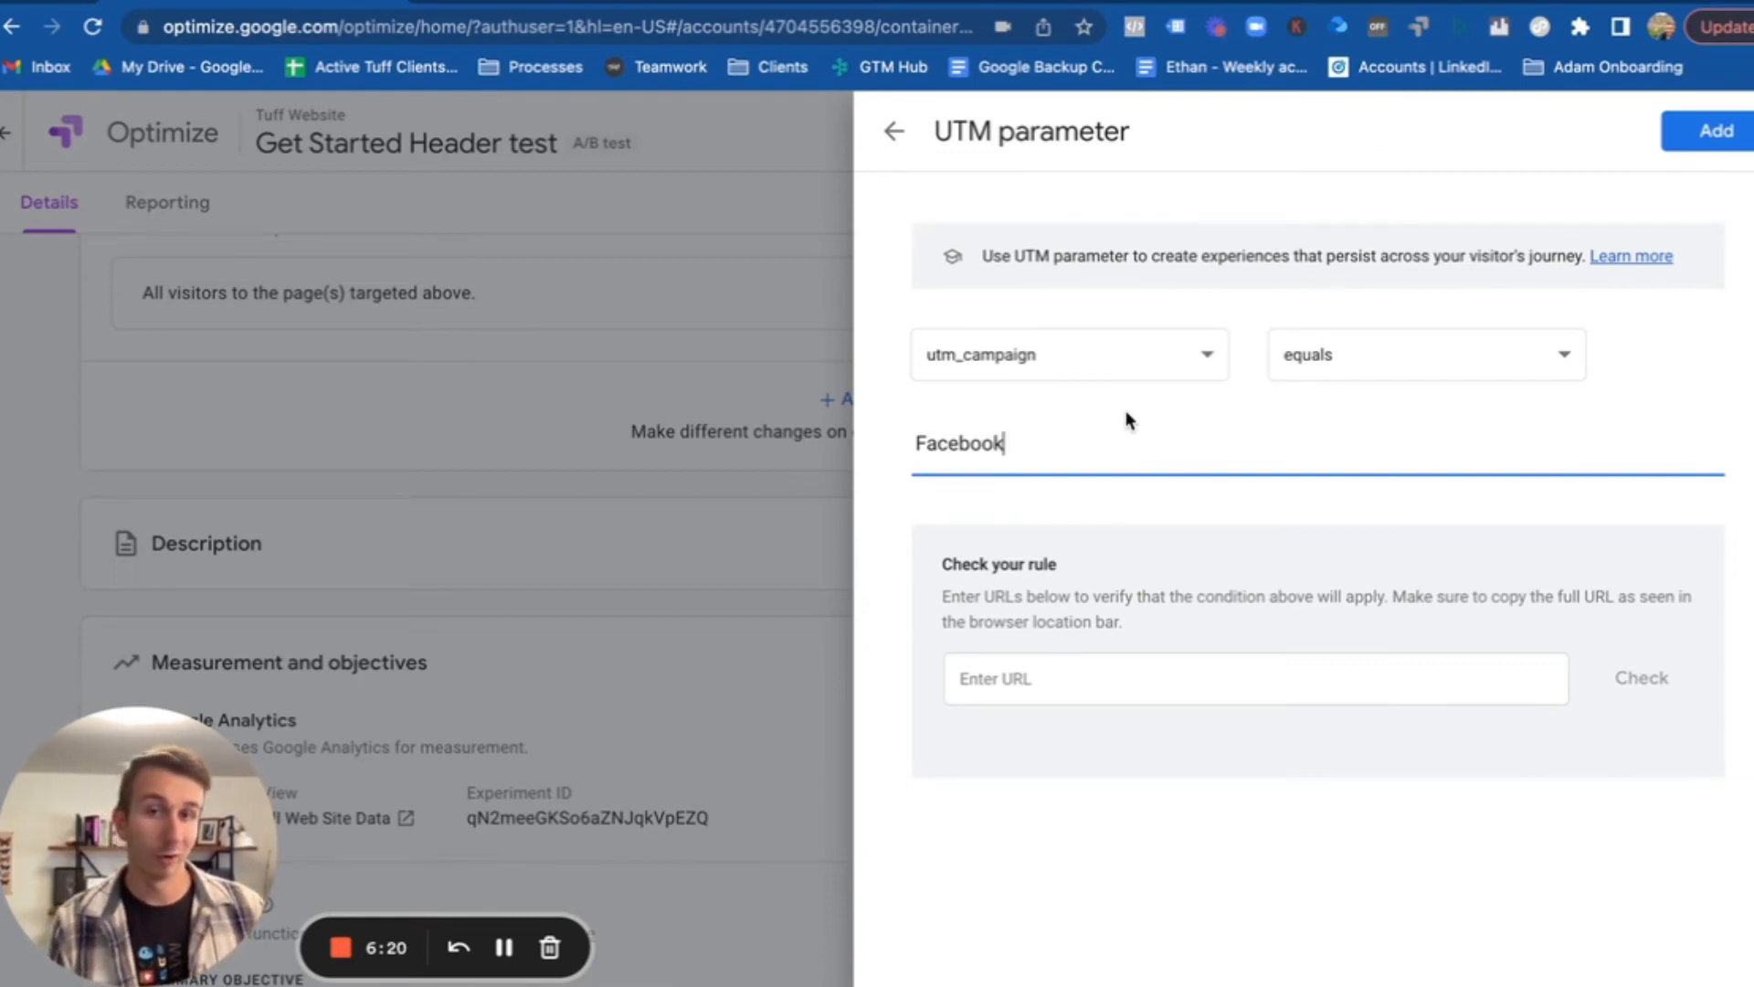
{"action": "left_click", "coordinate": [1702, 131]}
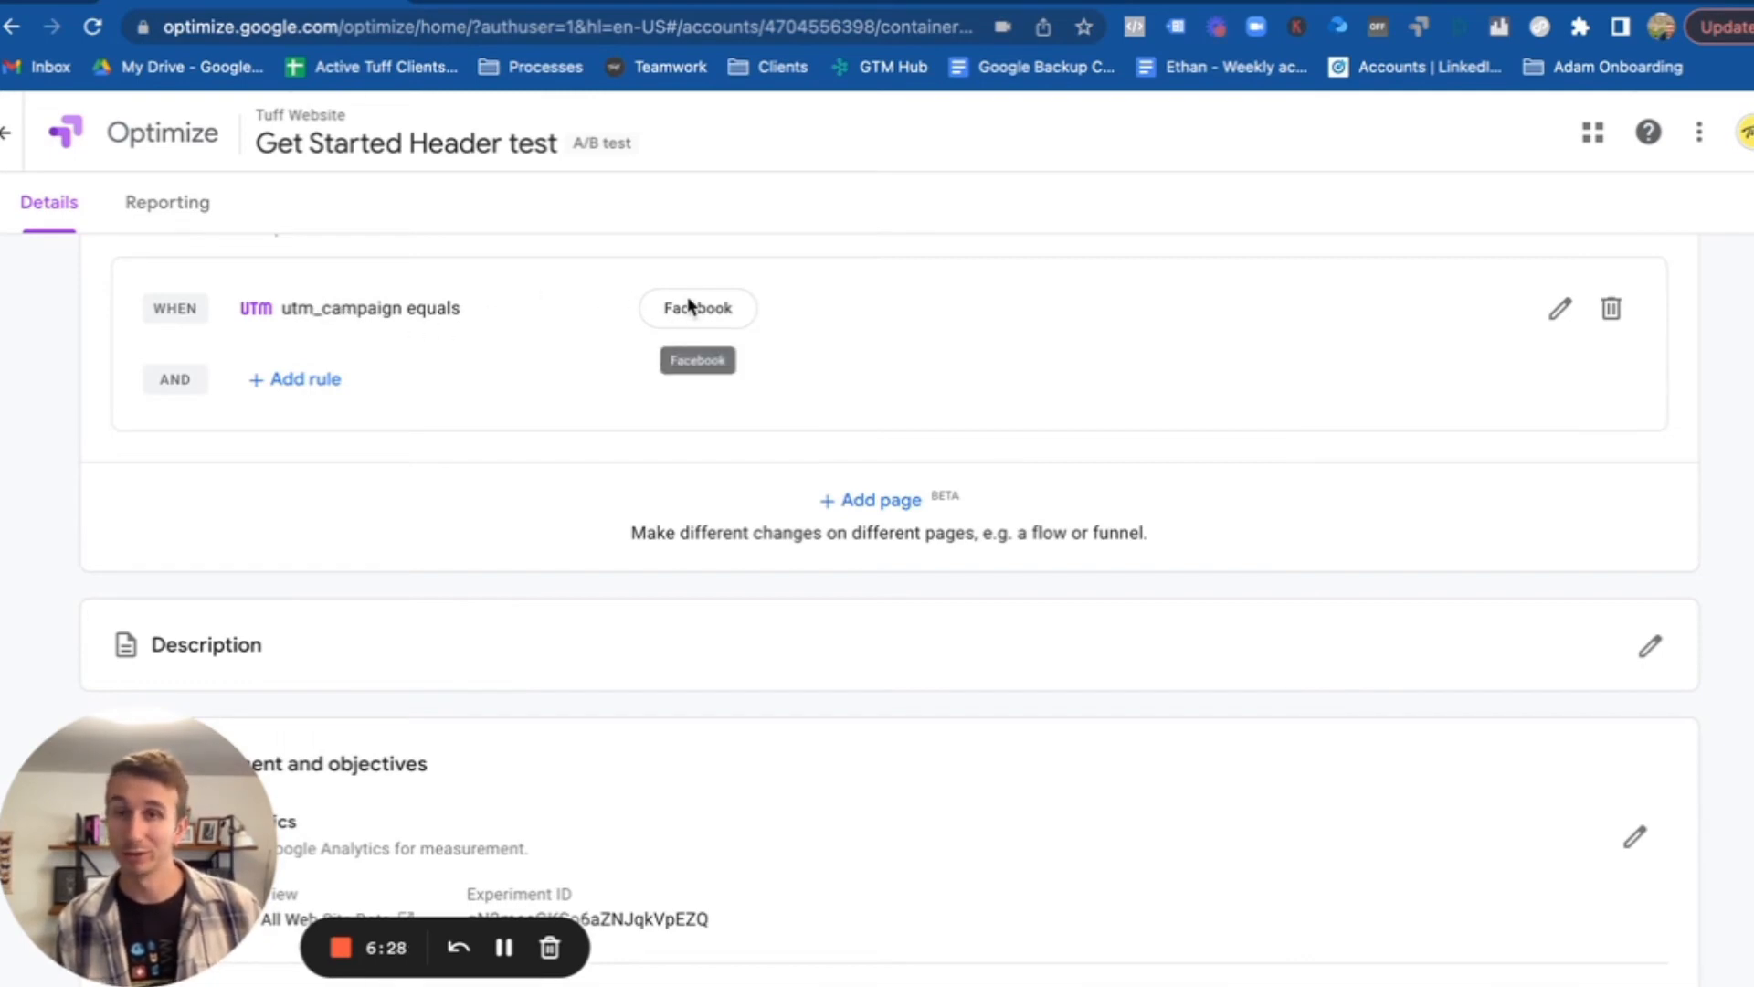
- Choose the Google Analytics goal "Let's Talk Form Fill (Goal 8 Completions)" as the experiment's primary objective
{"action": "scroll", "coordinate": [724, 294], "scroll_direction": "down", "scroll_amount": 5}
{"action": "scroll", "coordinate": [724, 295], "scroll_direction": "up", "scroll_amount": 2}
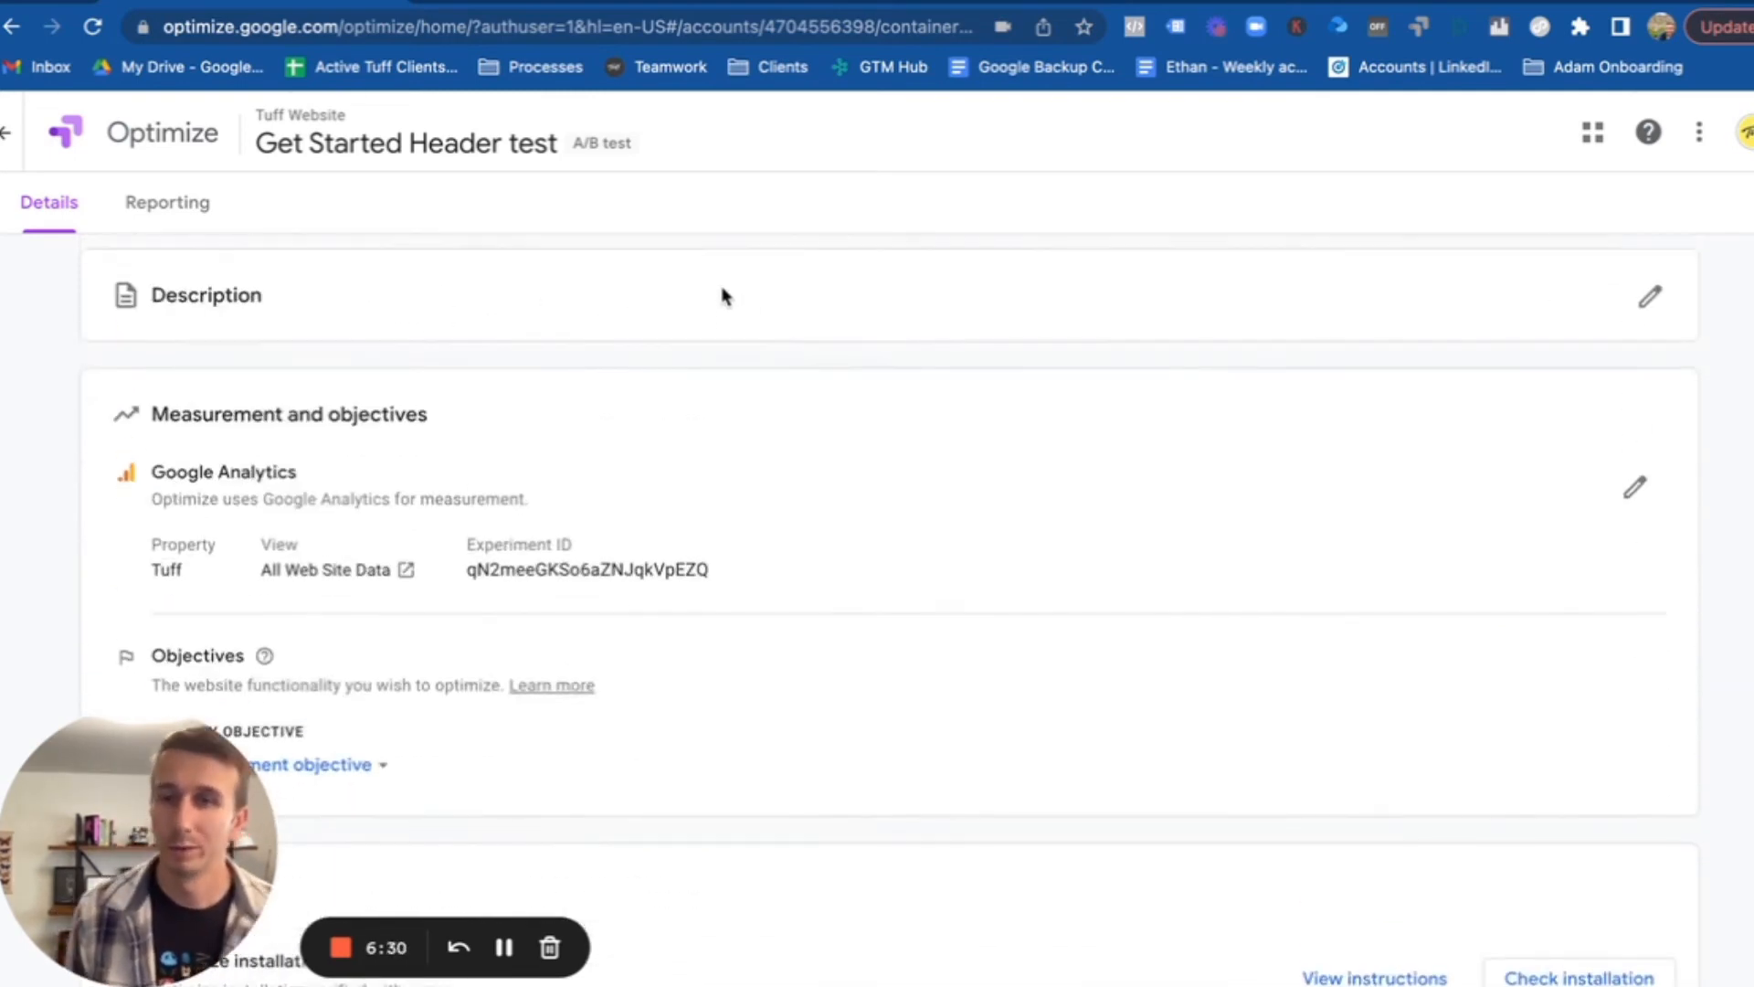
{"action": "scroll", "coordinate": [724, 294], "scroll_direction": "down", "scroll_amount": 1}
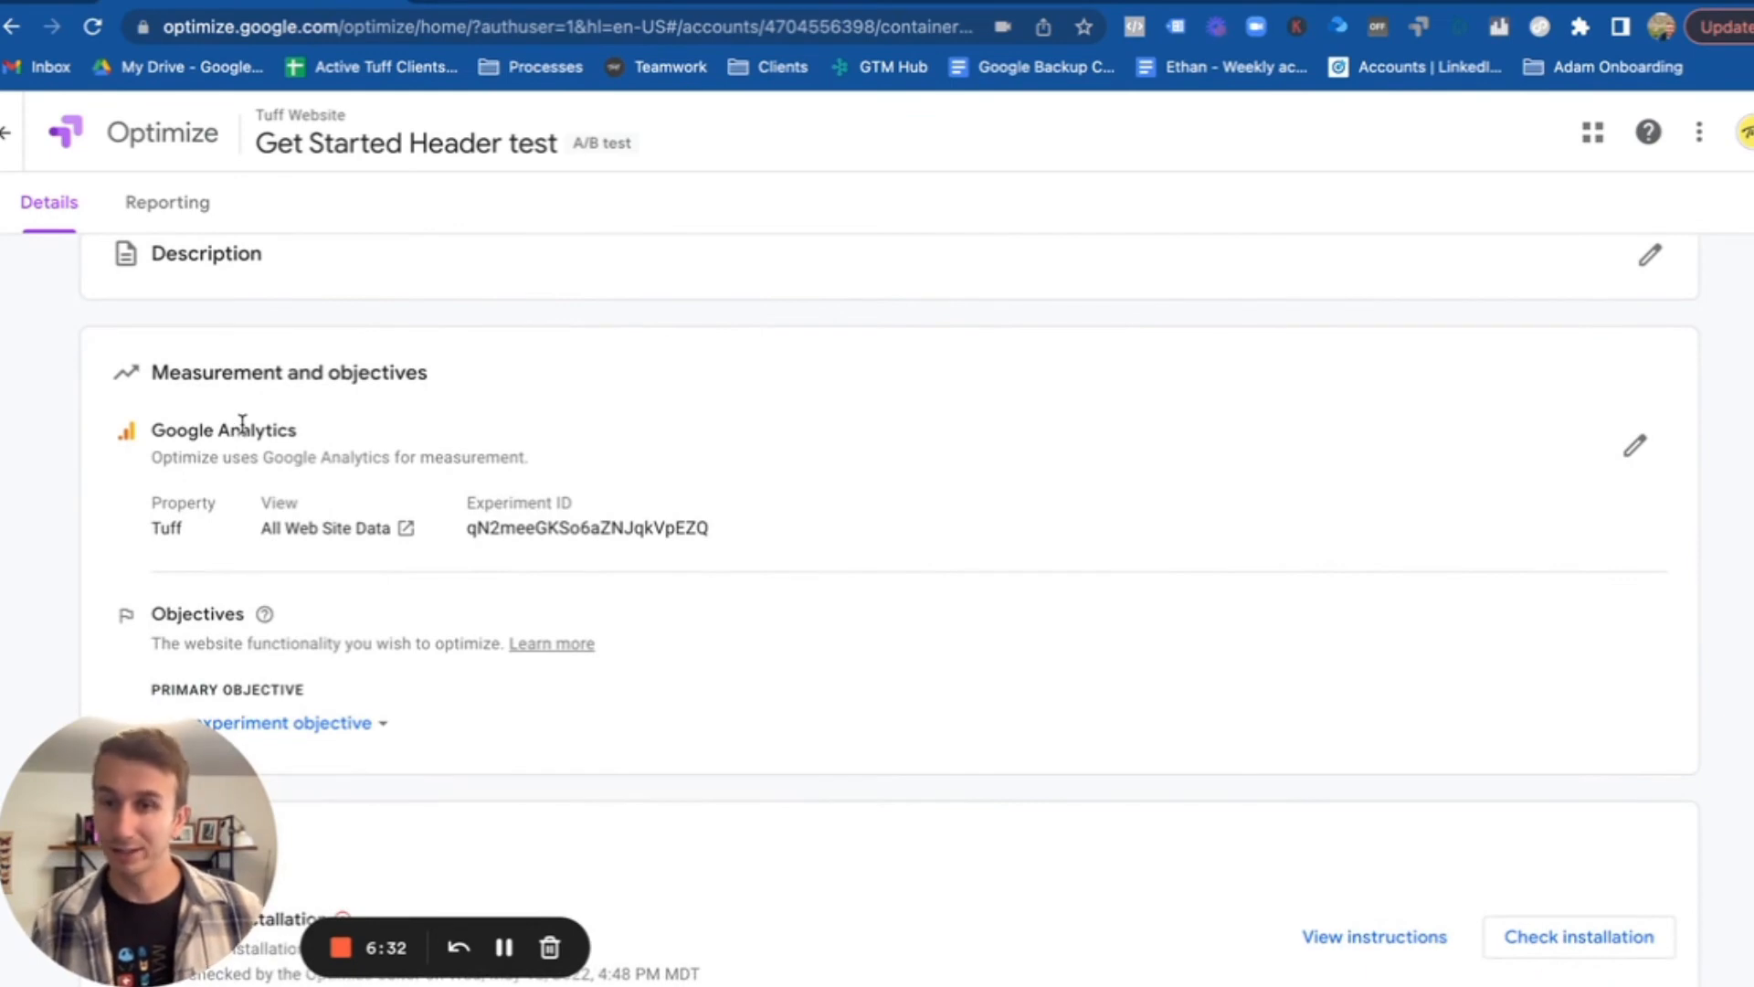
{"action": "scroll", "coordinate": [604, 440], "scroll_direction": "down", "scroll_amount": 2}
{"action": "left_click", "coordinate": [248, 522]}
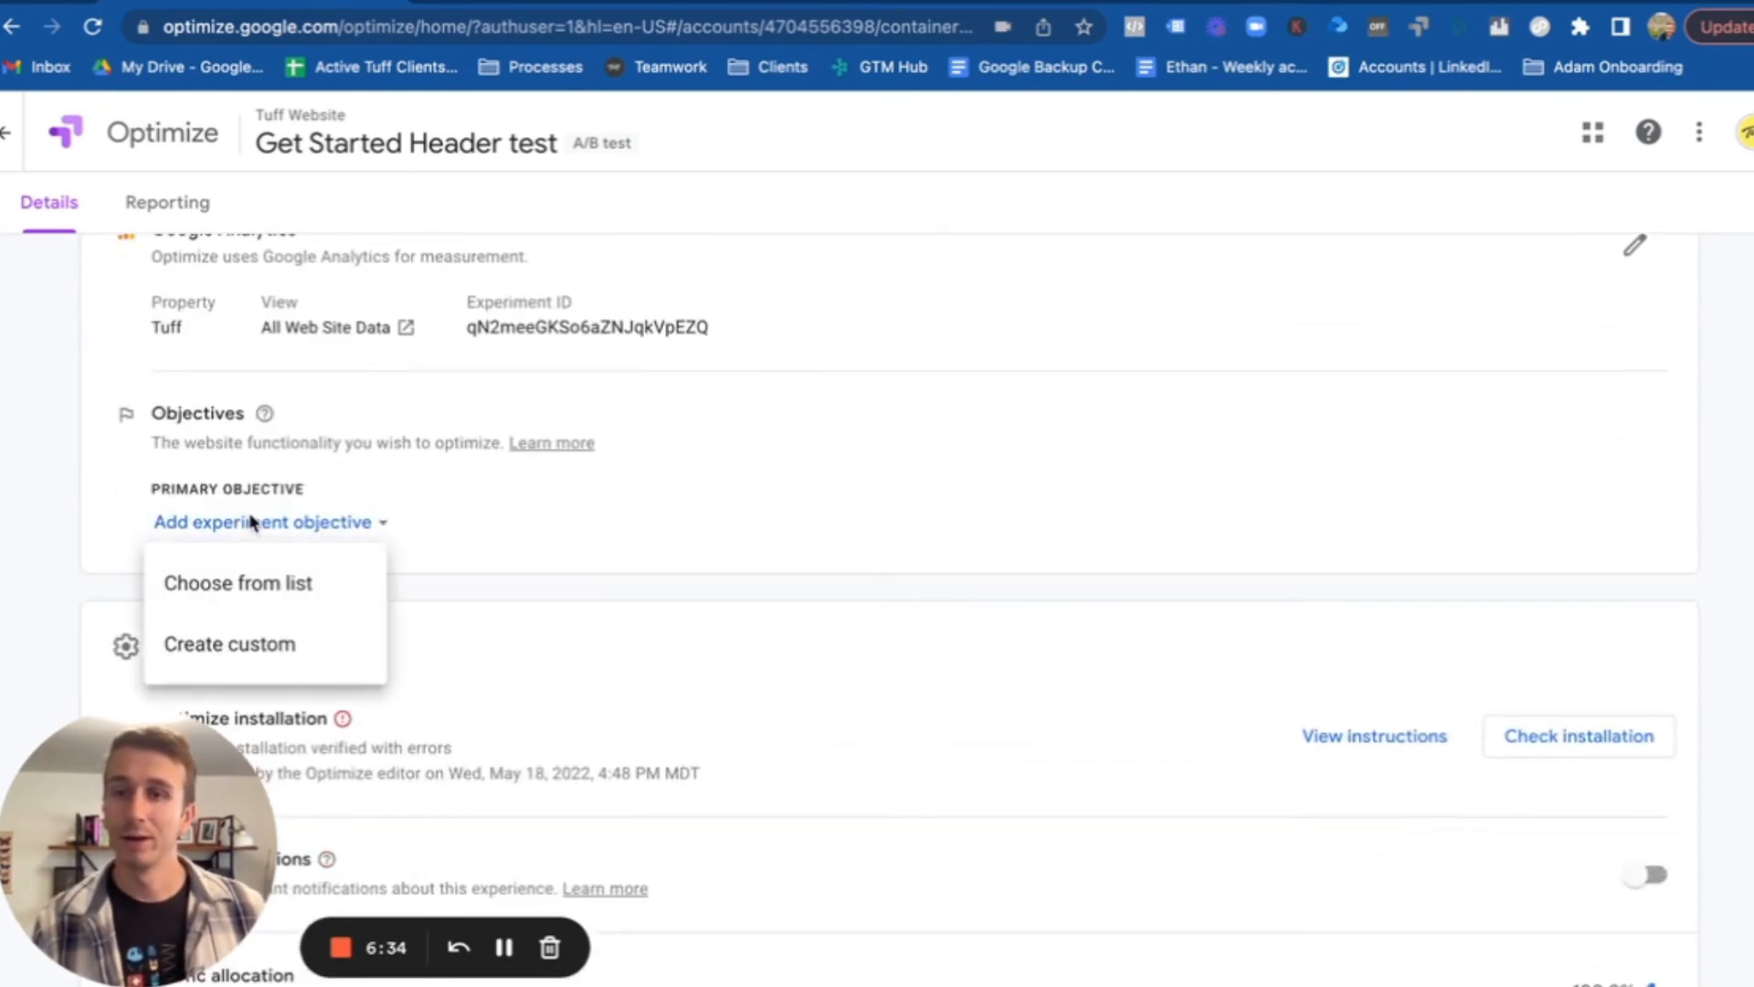
{"action": "left_click", "coordinate": [295, 581]}
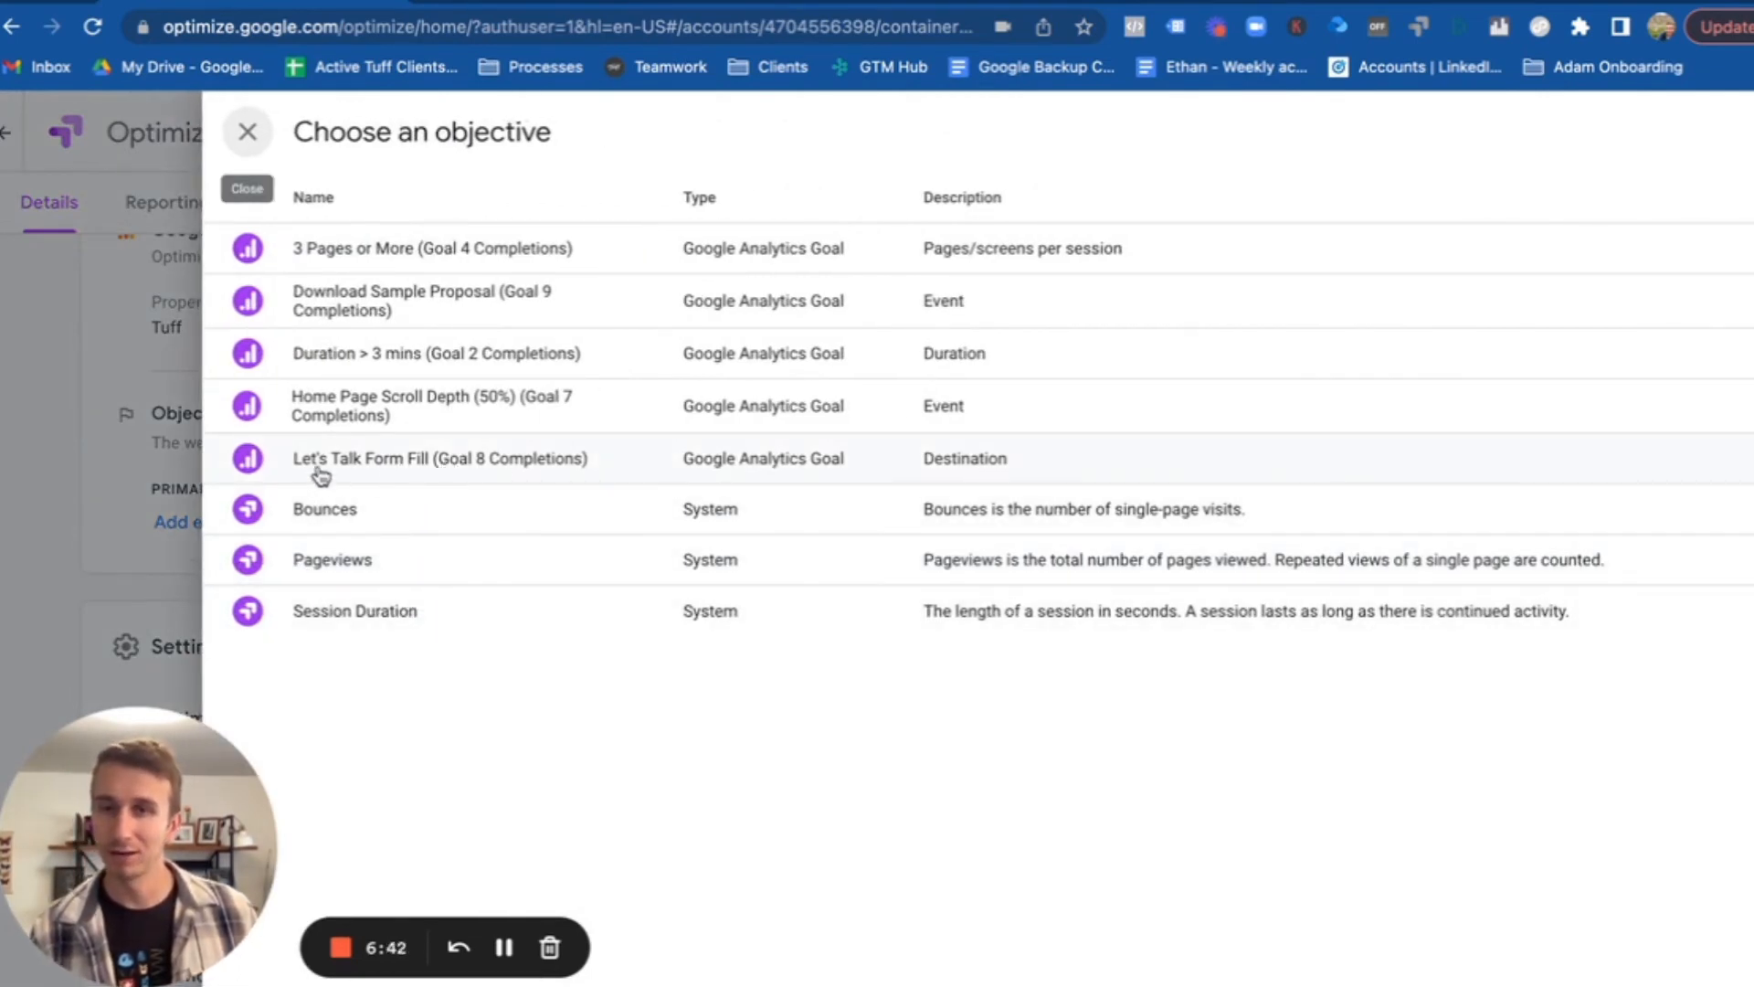
{"action": "left_click", "coordinate": [383, 474]}
- Review the experiment's settings, objectives, targeting and variants, and check its readiness to start
{"action": "scroll", "coordinate": [1315, 435], "scroll_direction": "down", "scroll_amount": 5}
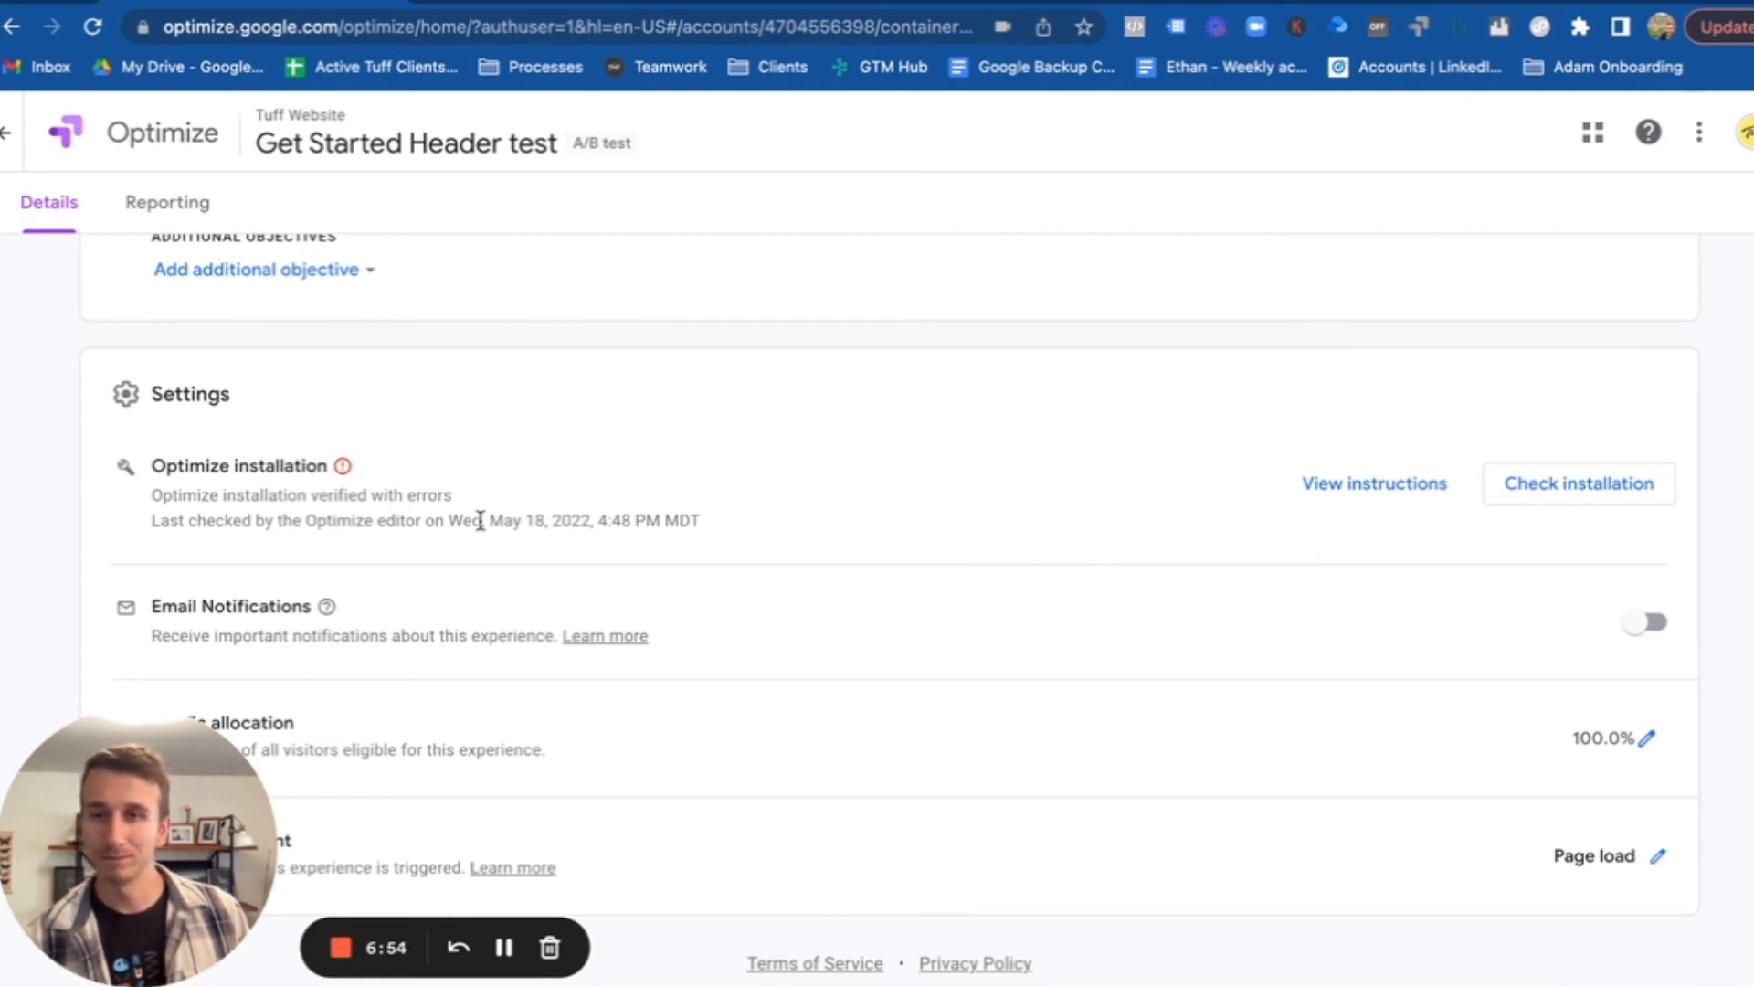
{"action": "left_click_drag", "start_coordinate": [152, 755], "coordinate": [1353, 833]}
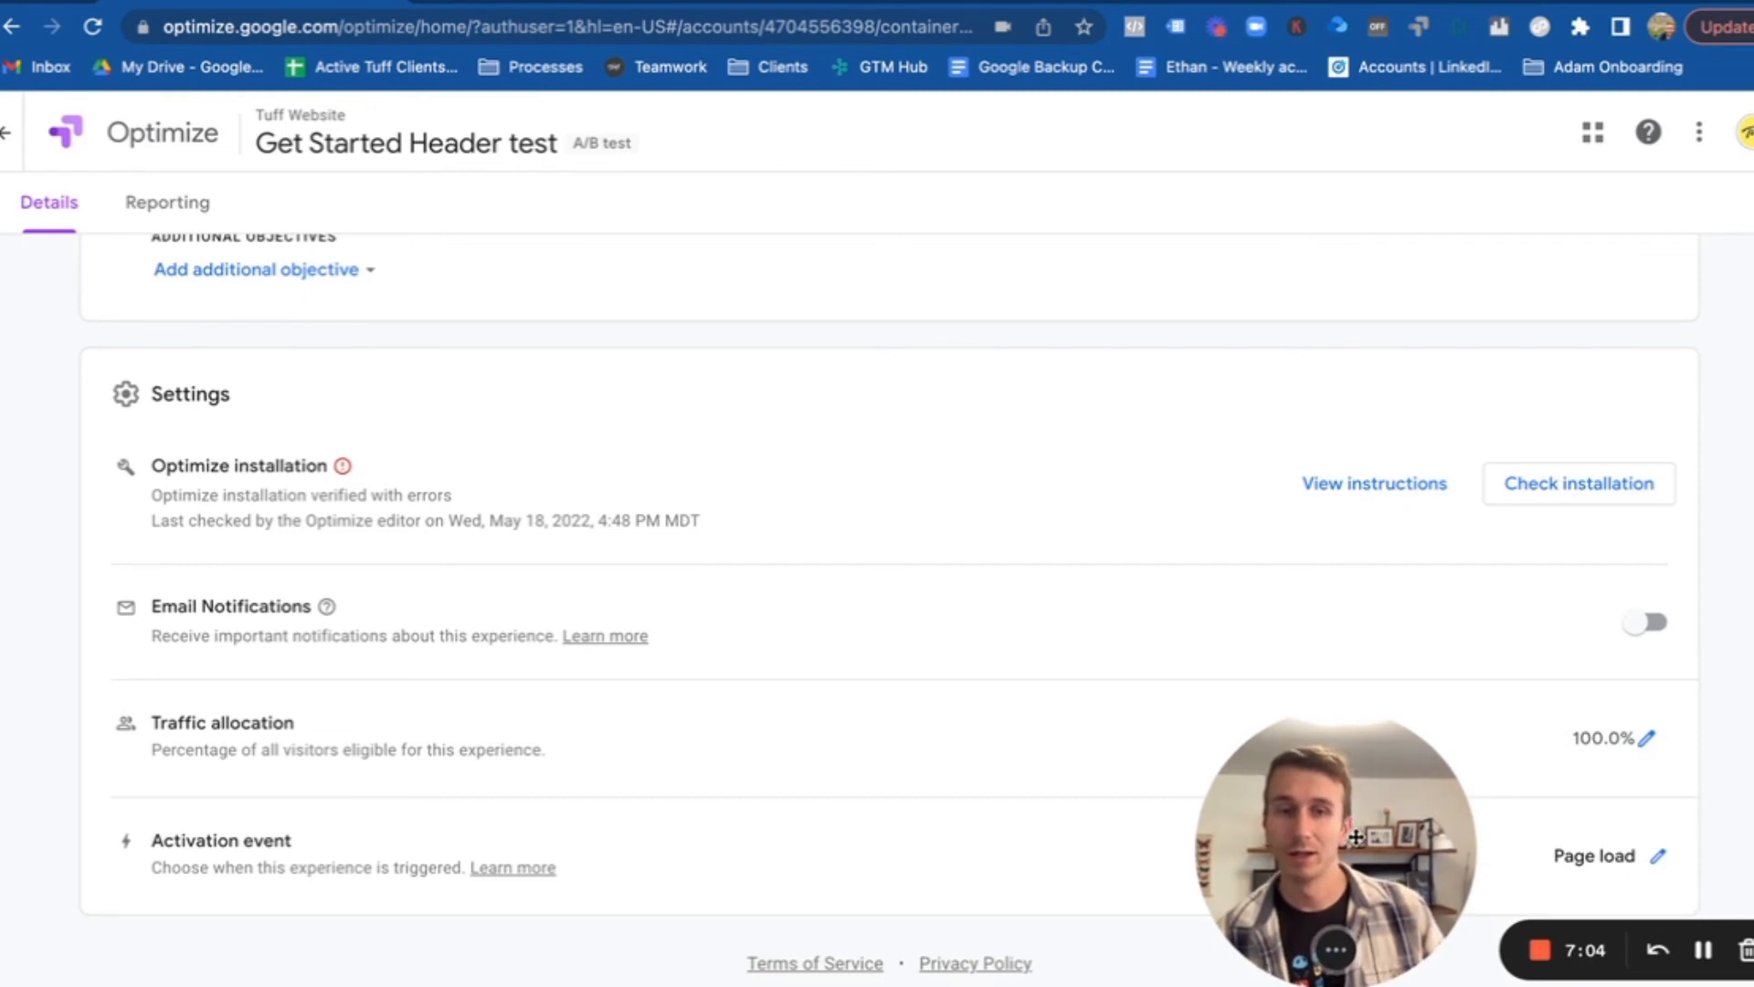
{"action": "left_click_drag", "start_coordinate": [1350, 821], "coordinate": [1275, 838]}
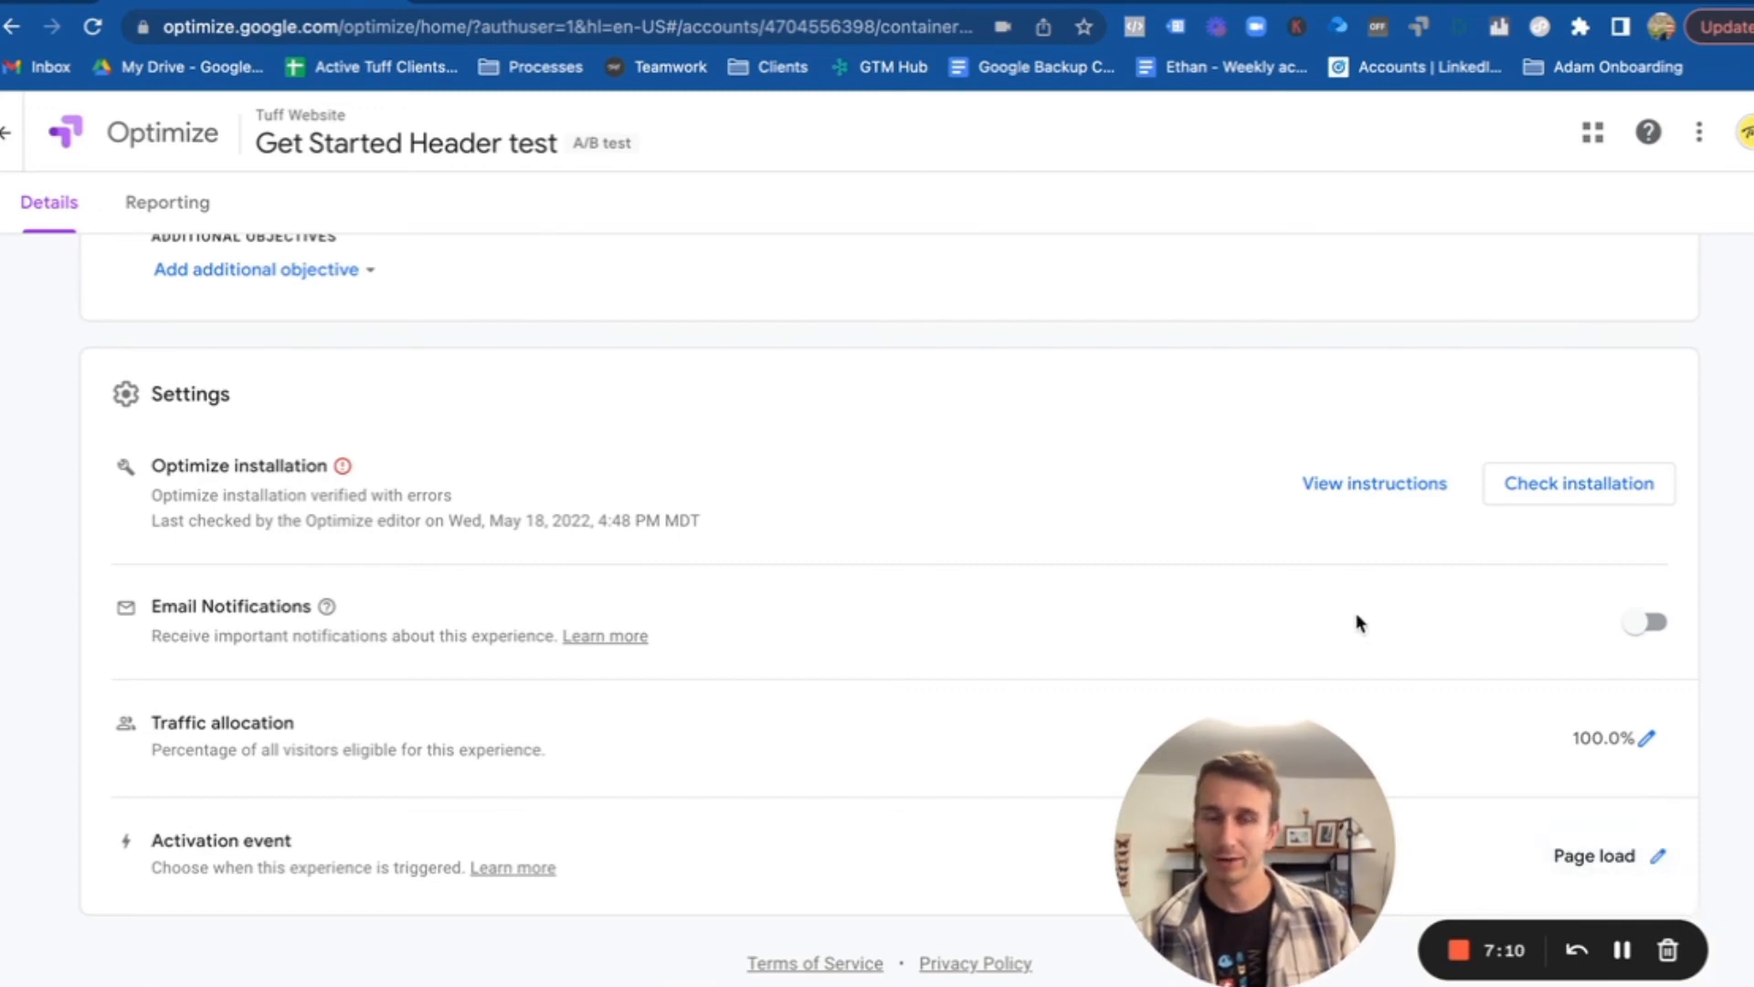
{"action": "scroll", "coordinate": [756, 540], "scroll_direction": "up", "scroll_amount": 6}
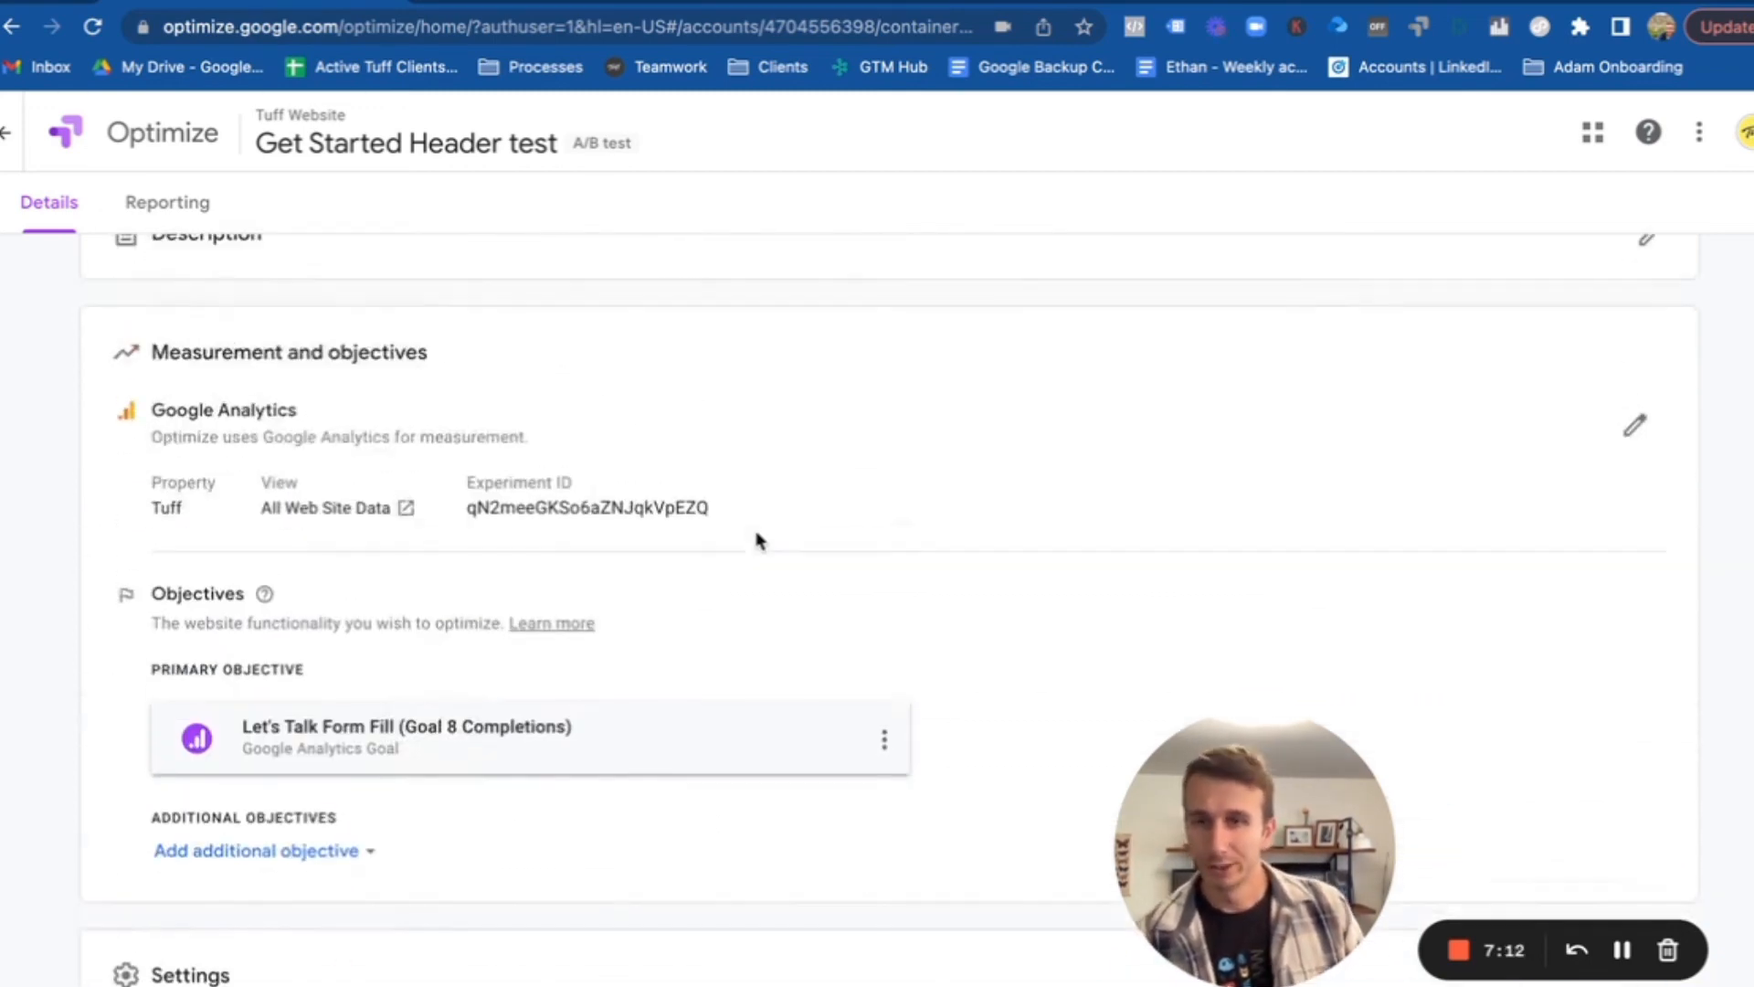
{"action": "scroll", "coordinate": [755, 540], "scroll_direction": "up", "scroll_amount": 11}
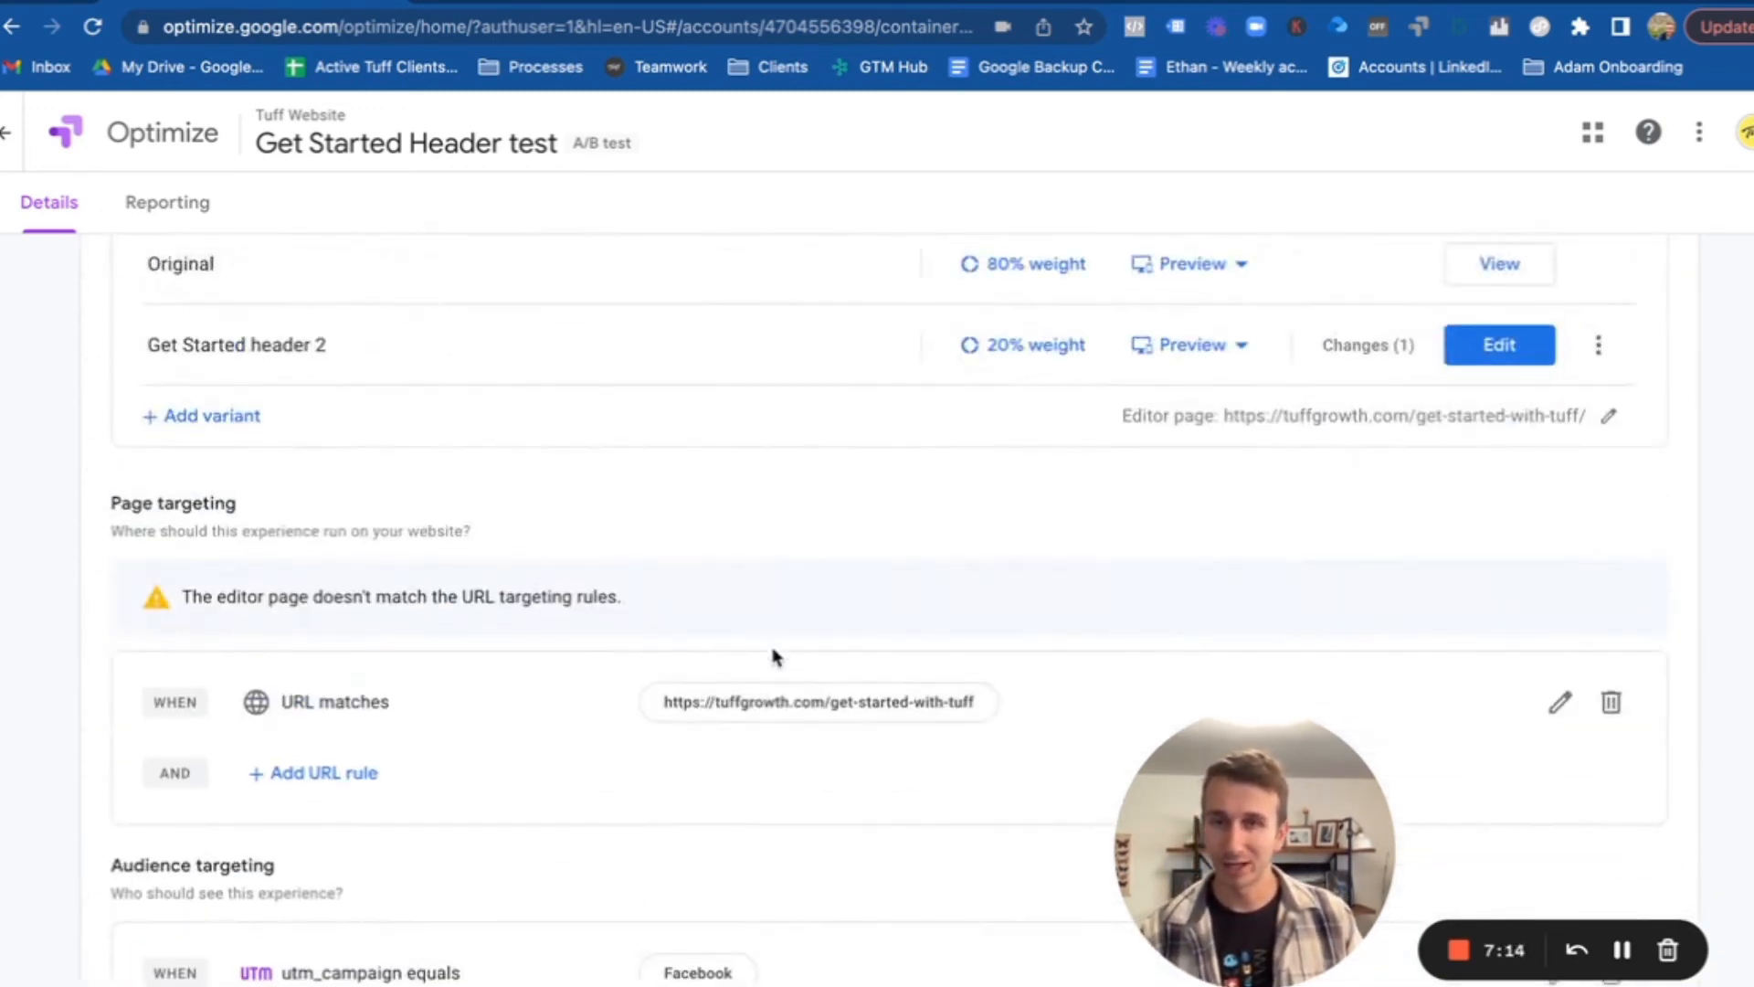
{"action": "scroll", "coordinate": [772, 656], "scroll_direction": "up", "scroll_amount": 4}
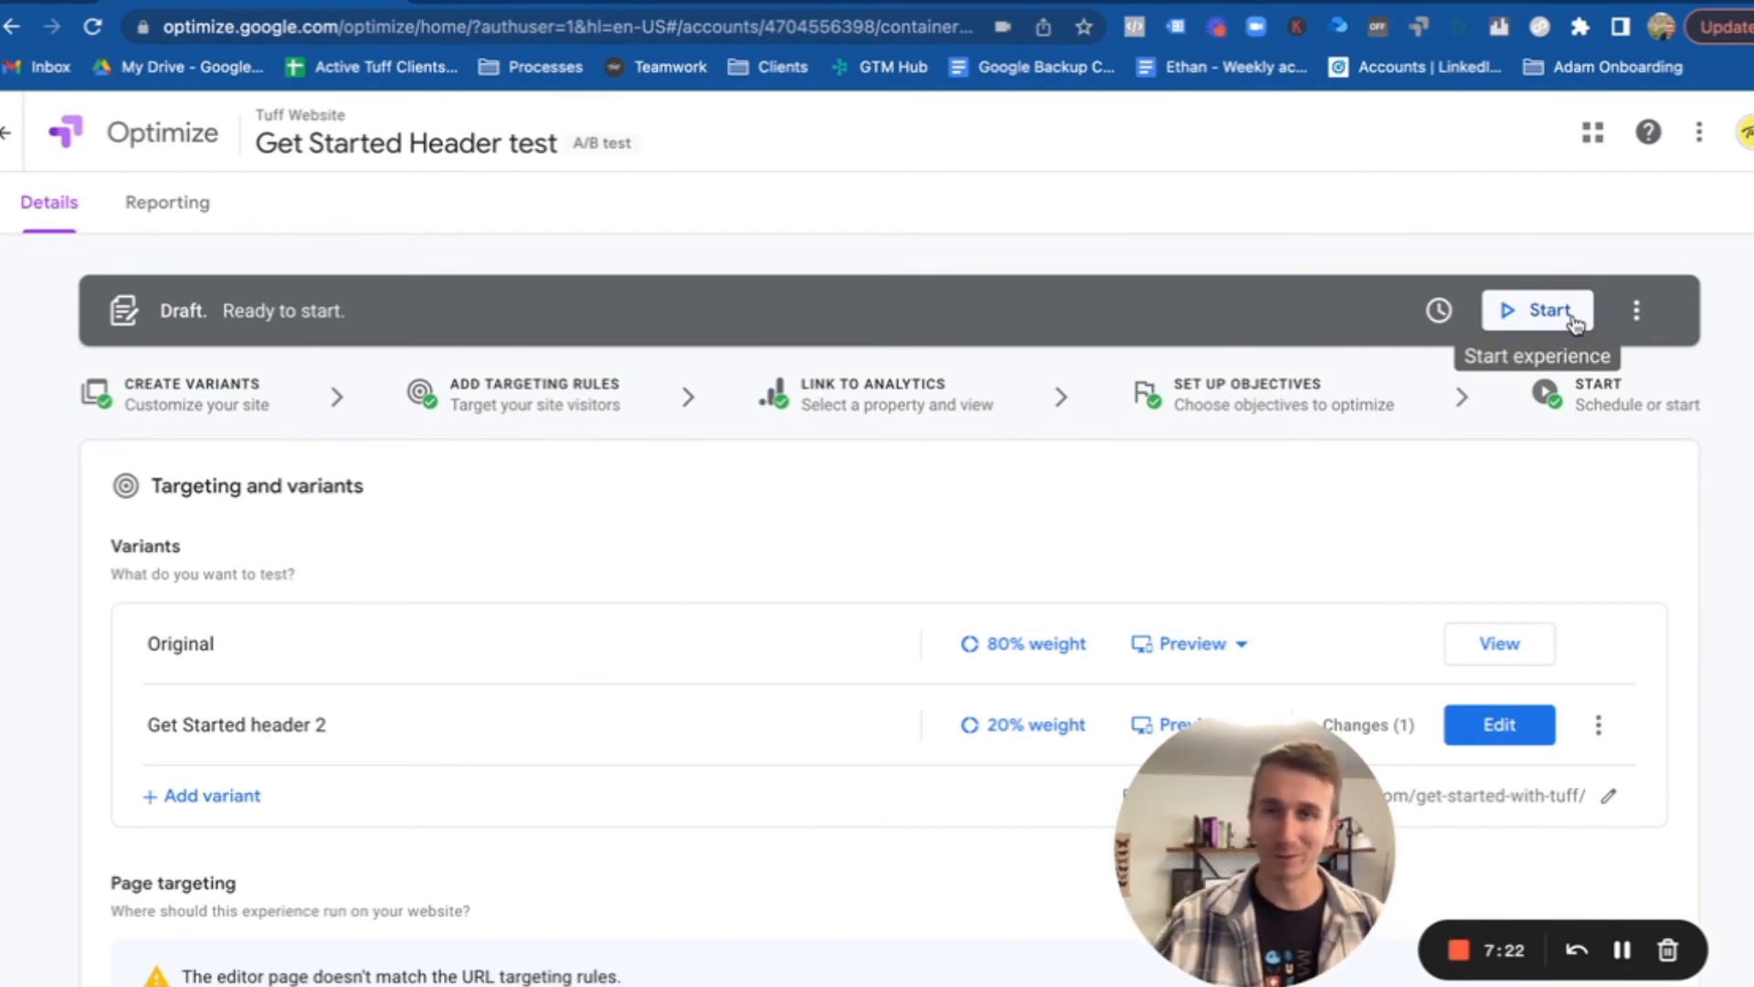
{"action": "scroll", "coordinate": [1439, 468], "scroll_direction": "down", "scroll_amount": 2}
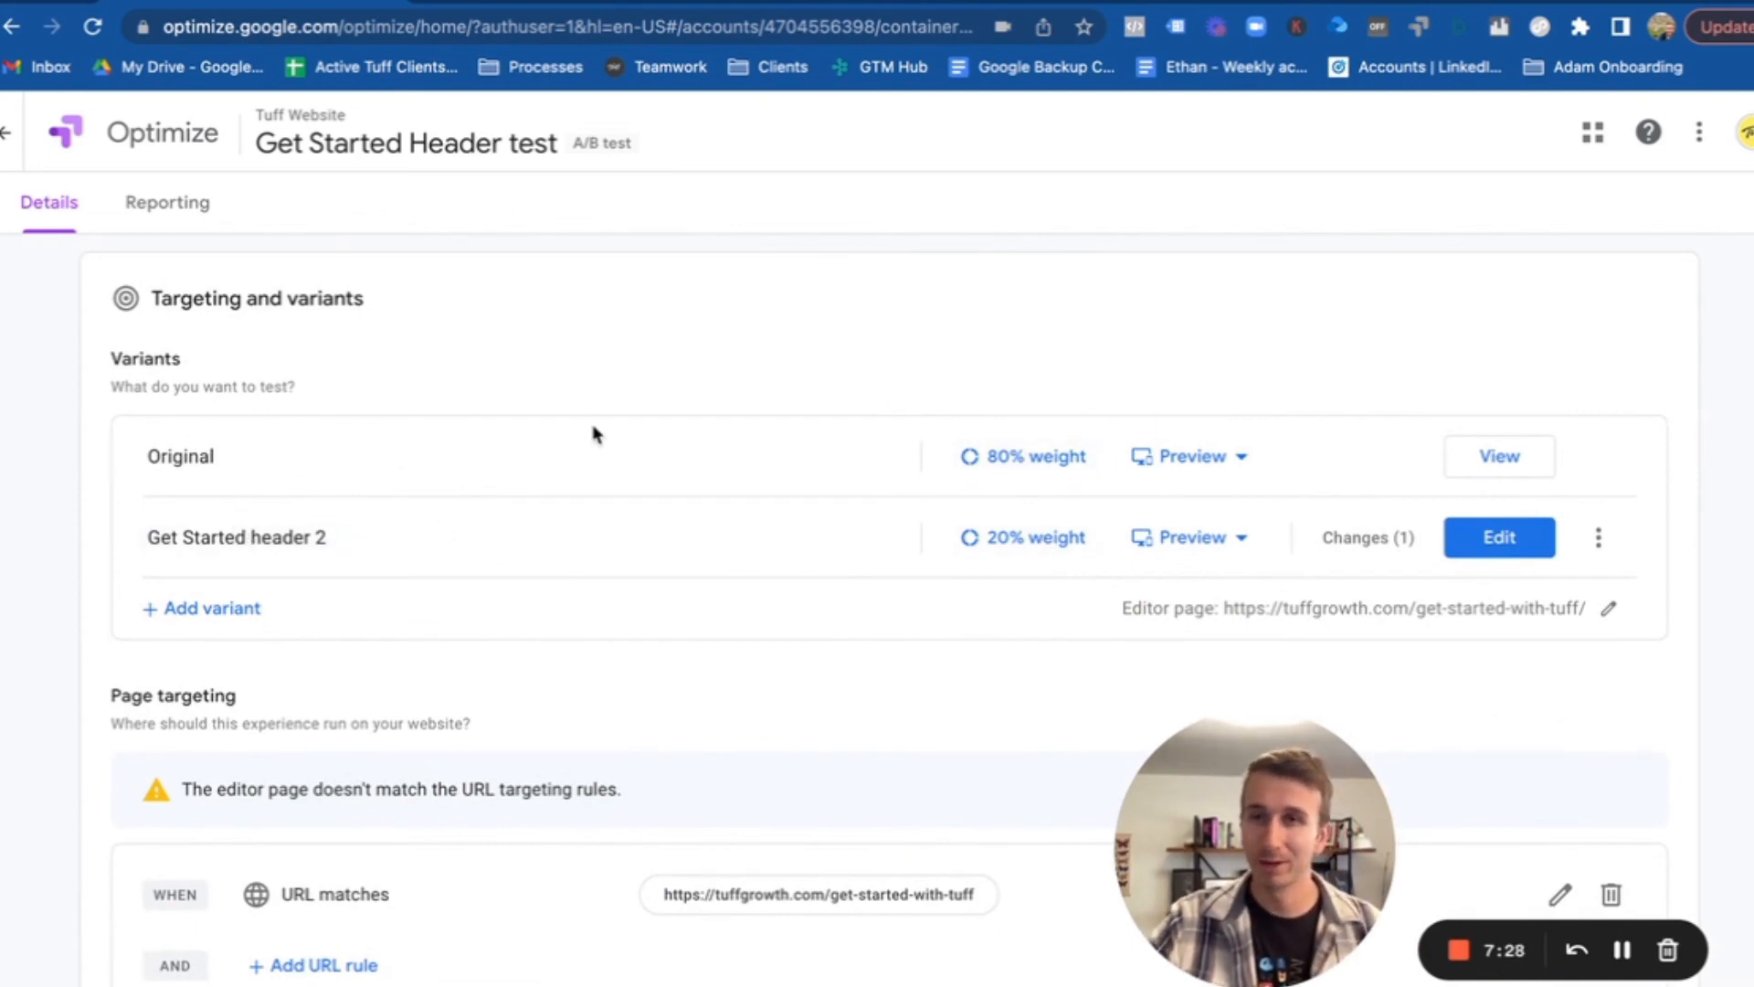
- Check the experiment's reporting and the live get-started landing page's headline, and return to the experiment details
{"action": "left_click", "coordinate": [167, 203]}
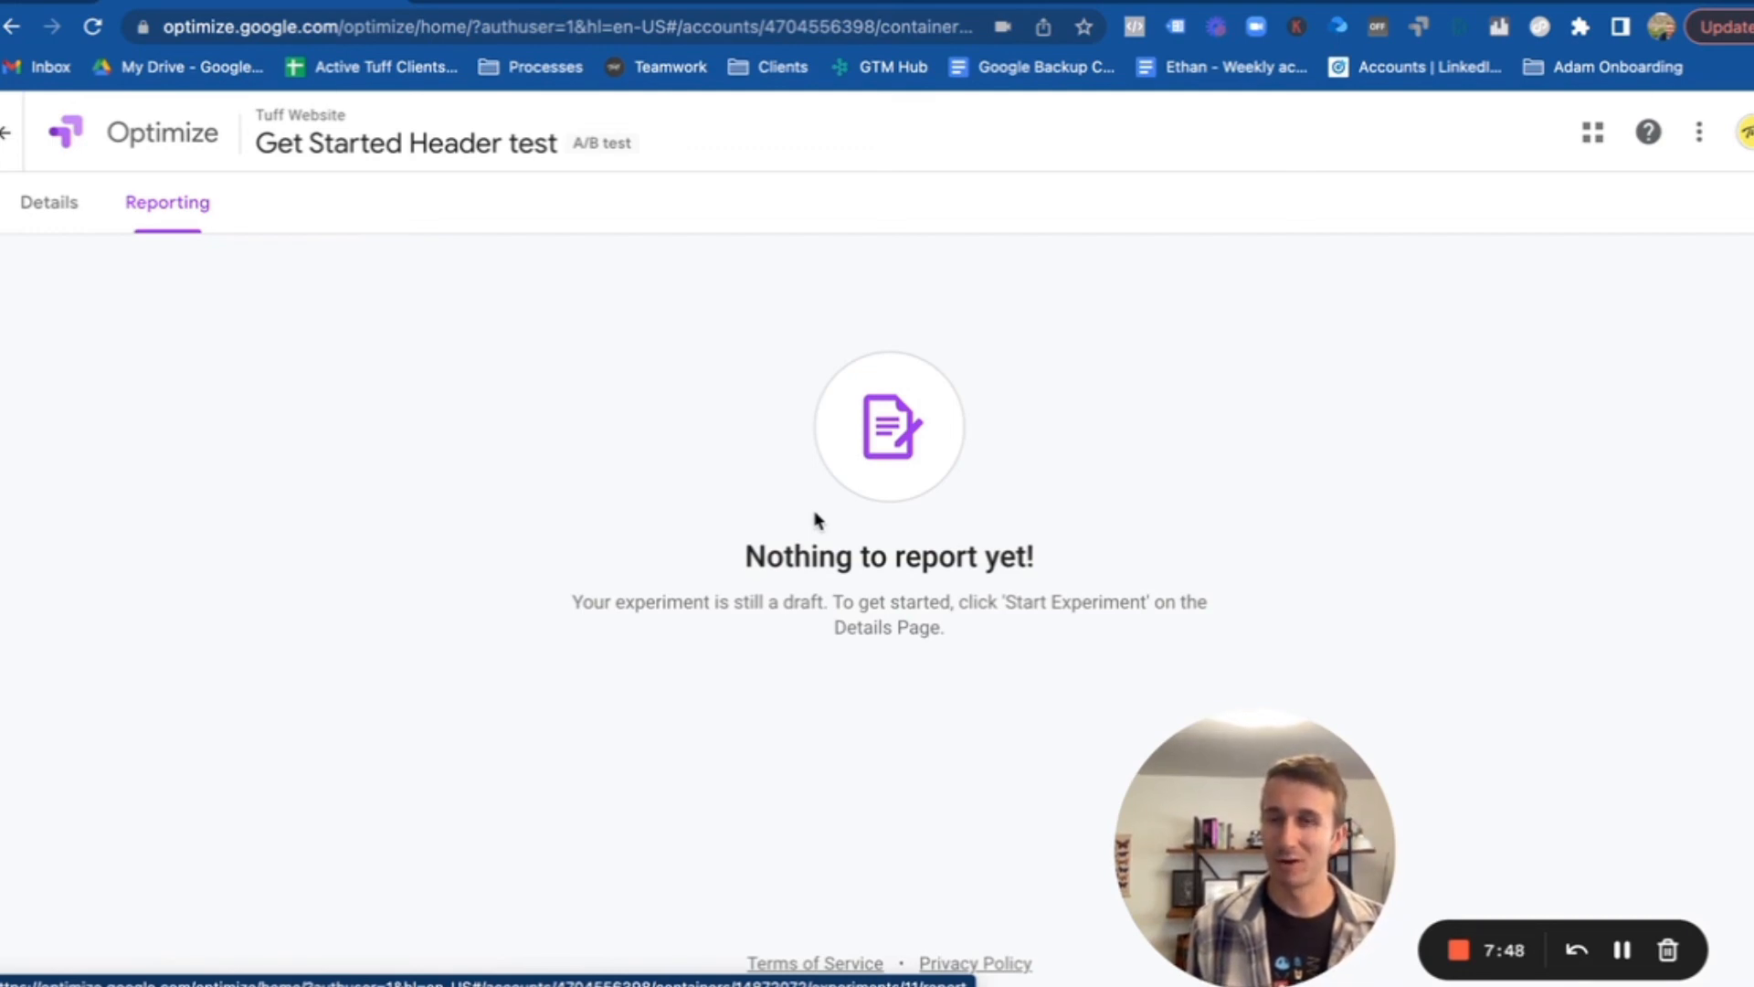
{"action": "left_click", "coordinate": [556, 3]}
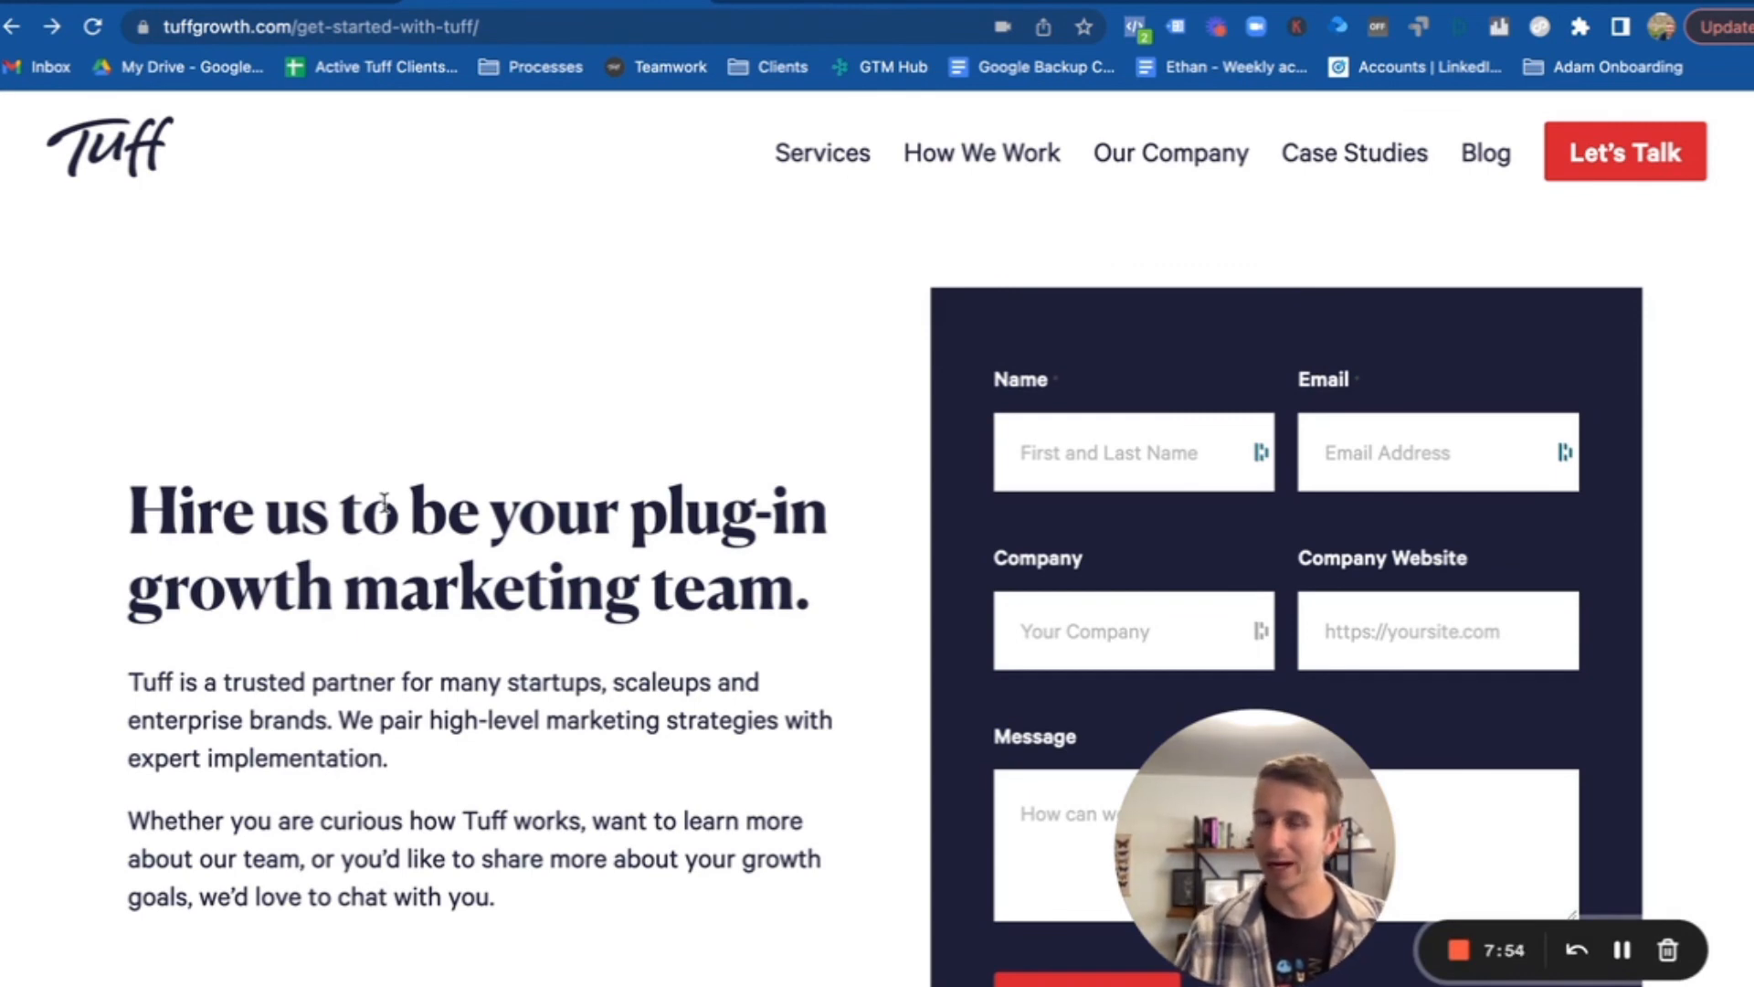
{"action": "left_click", "coordinate": [212, 2]}
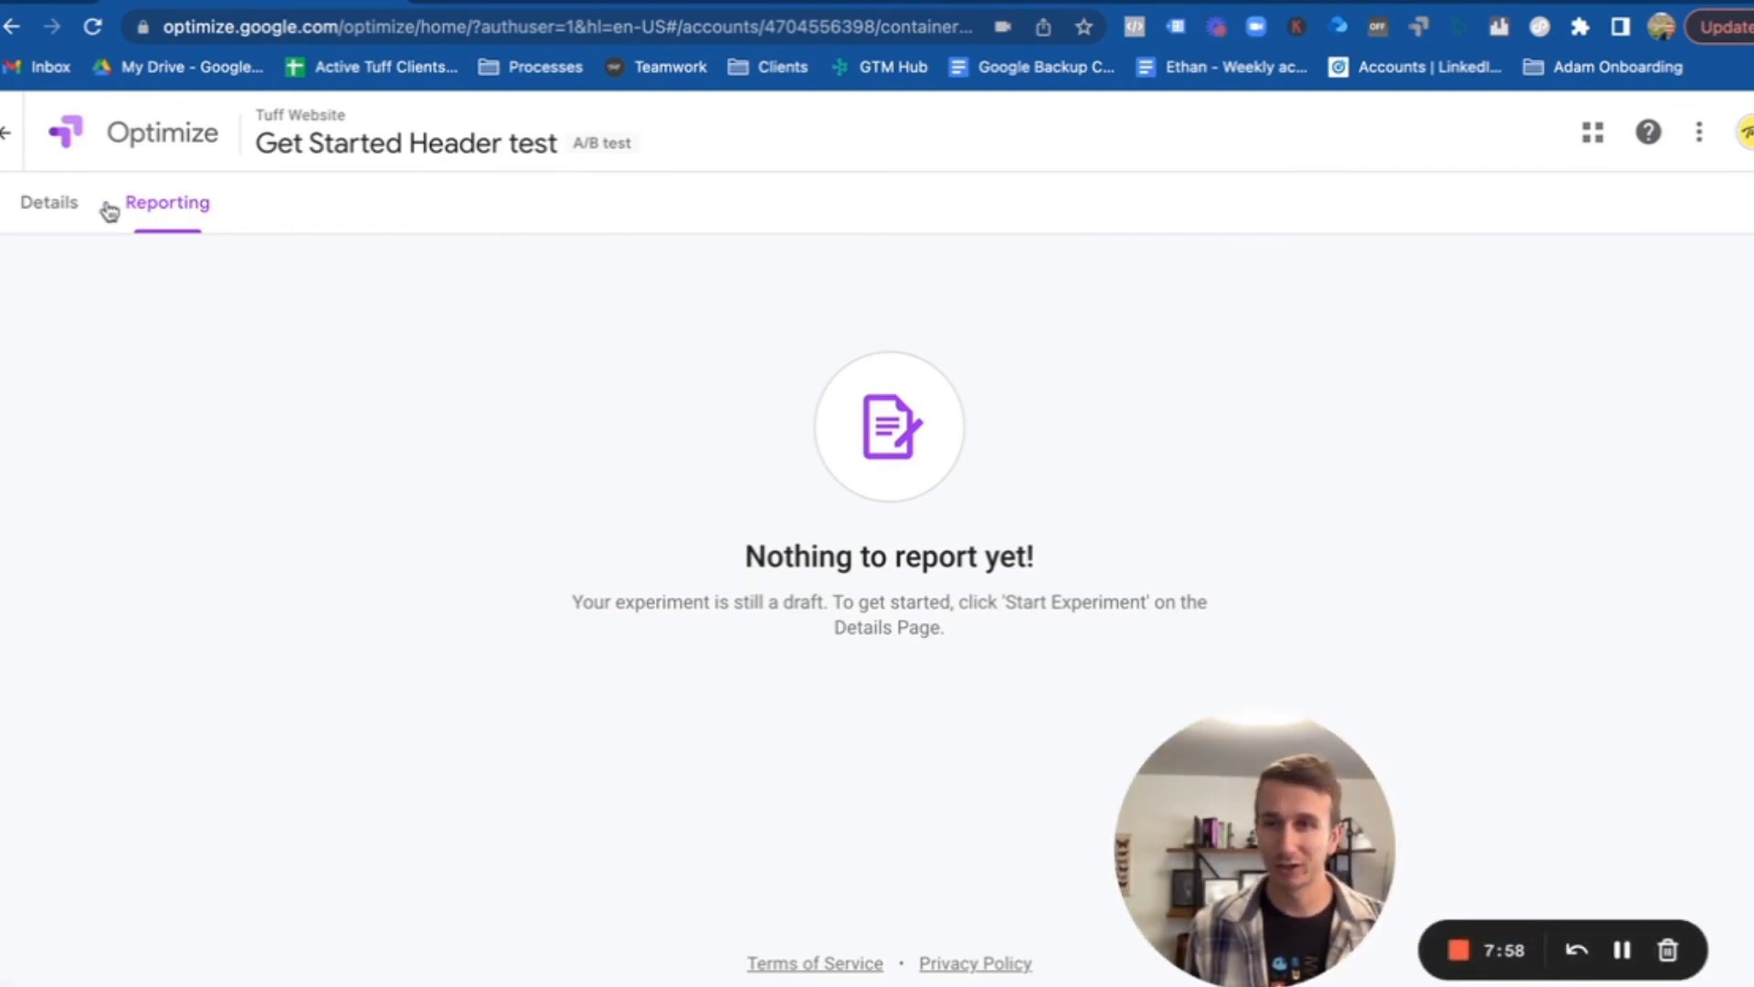
{"action": "left_click", "coordinate": [69, 204]}
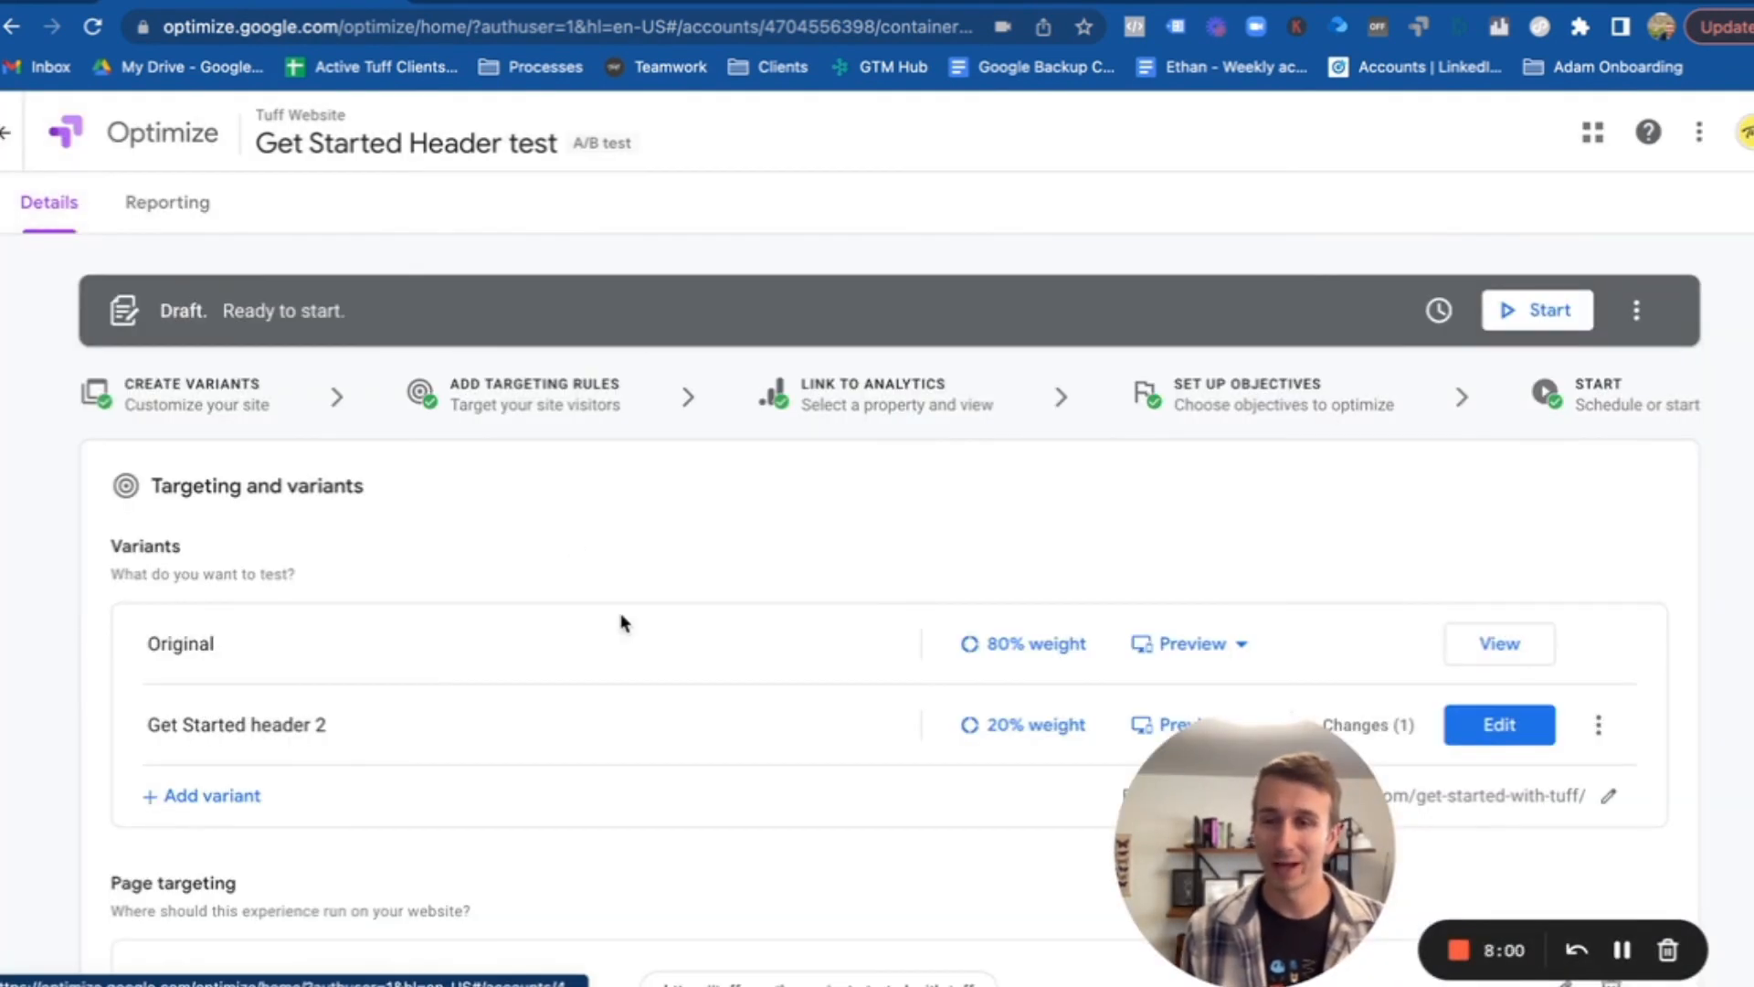